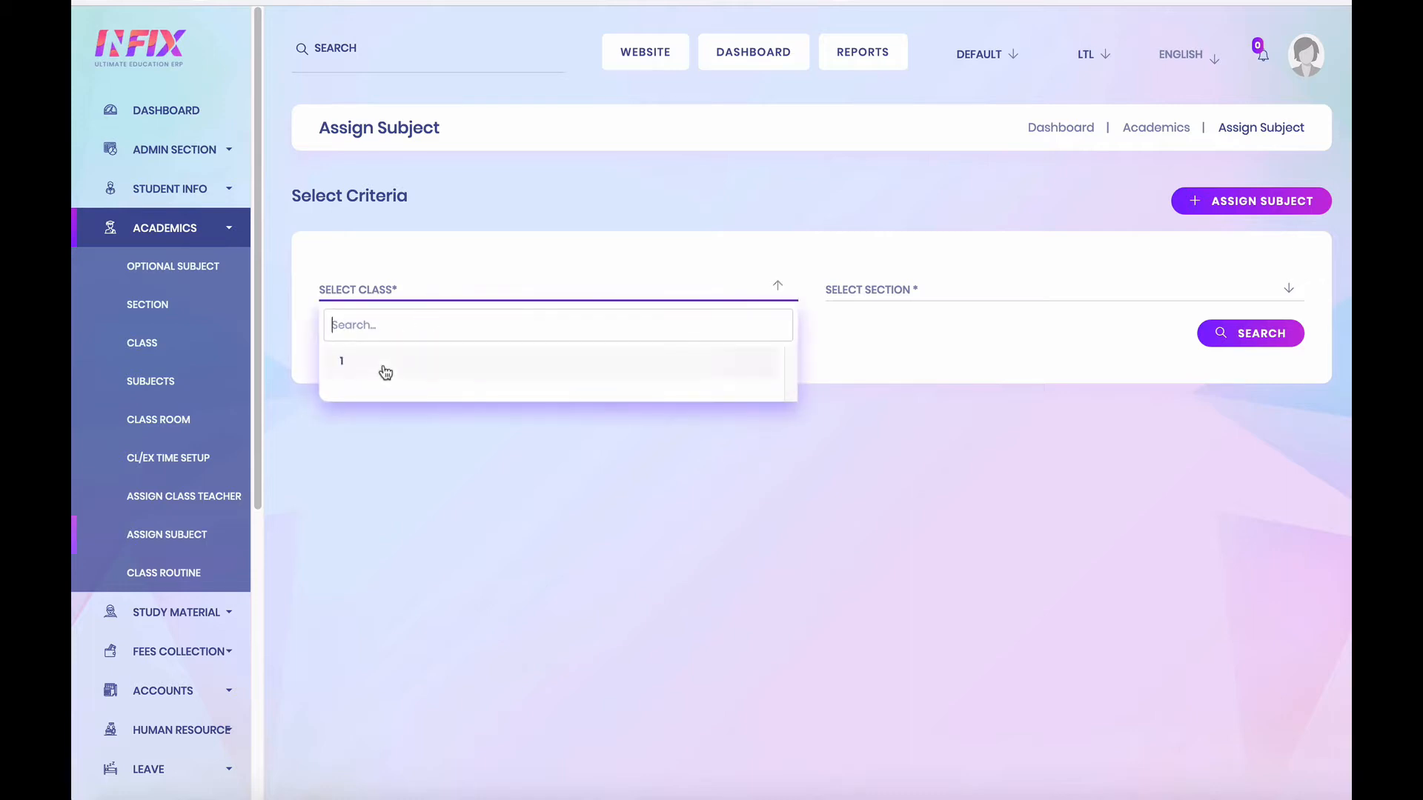
# Step: Search the assigned subjects for class 1, section A, and review the listed subject and teacher
pyautogui.click(381, 366)
pyautogui.click(942, 296)
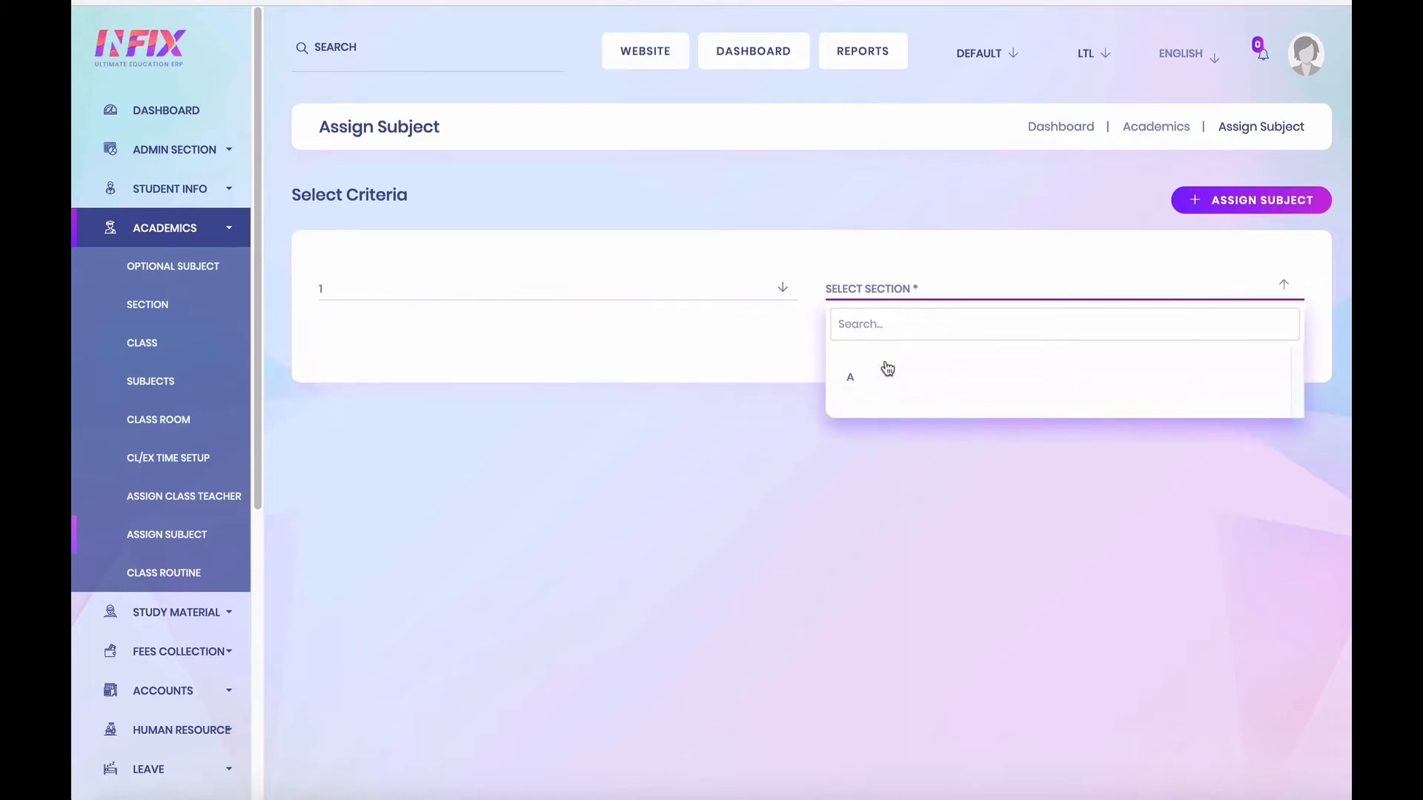
pyautogui.click(880, 363)
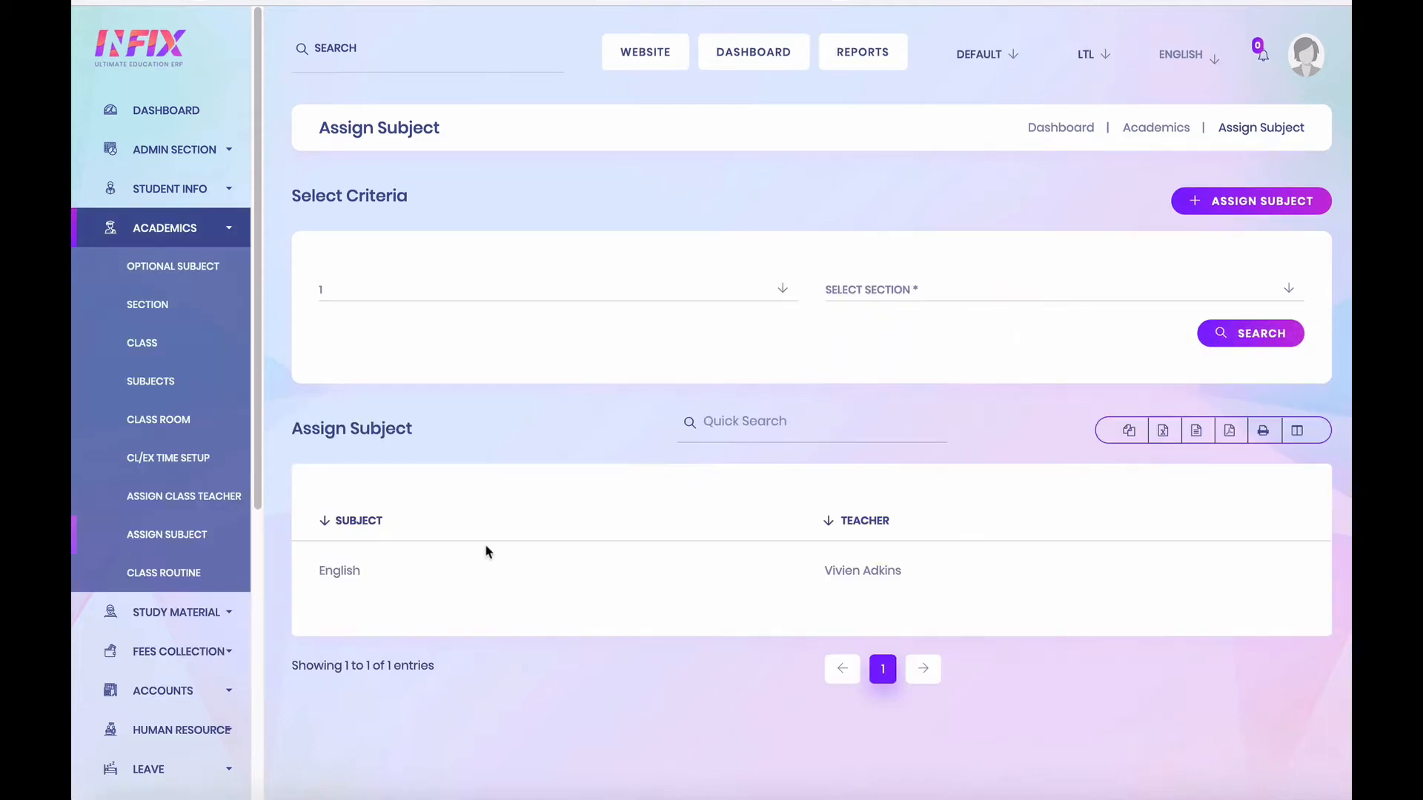
pyautogui.moveTo(302, 428); pyautogui.dragTo(428, 434)
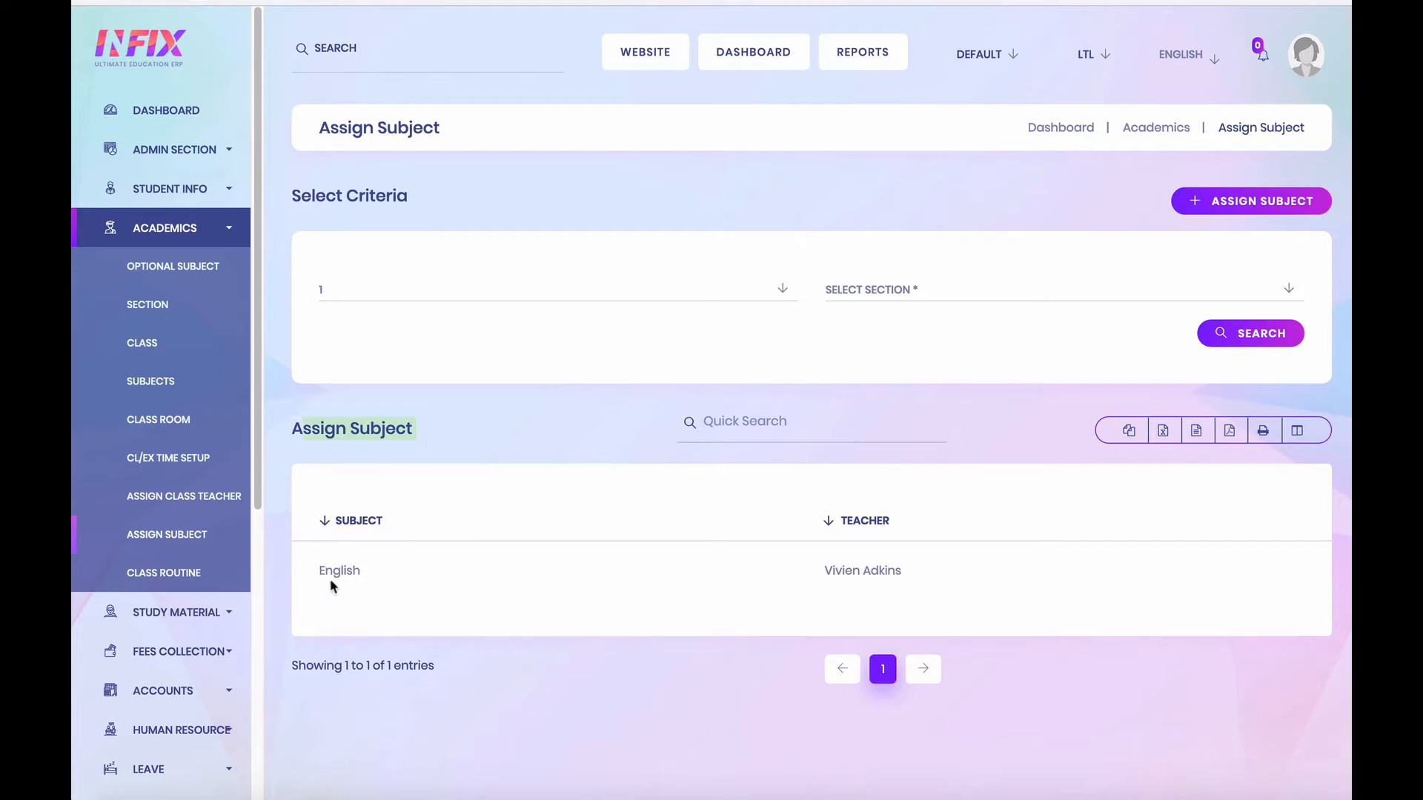
pyautogui.moveTo(320, 575); pyautogui.dragTo(379, 575)
pyautogui.click(753, 584)
pyautogui.moveTo(818, 577); pyautogui.dragTo(932, 577)
pyautogui.moveTo(383, 580); pyautogui.dragTo(338, 572)
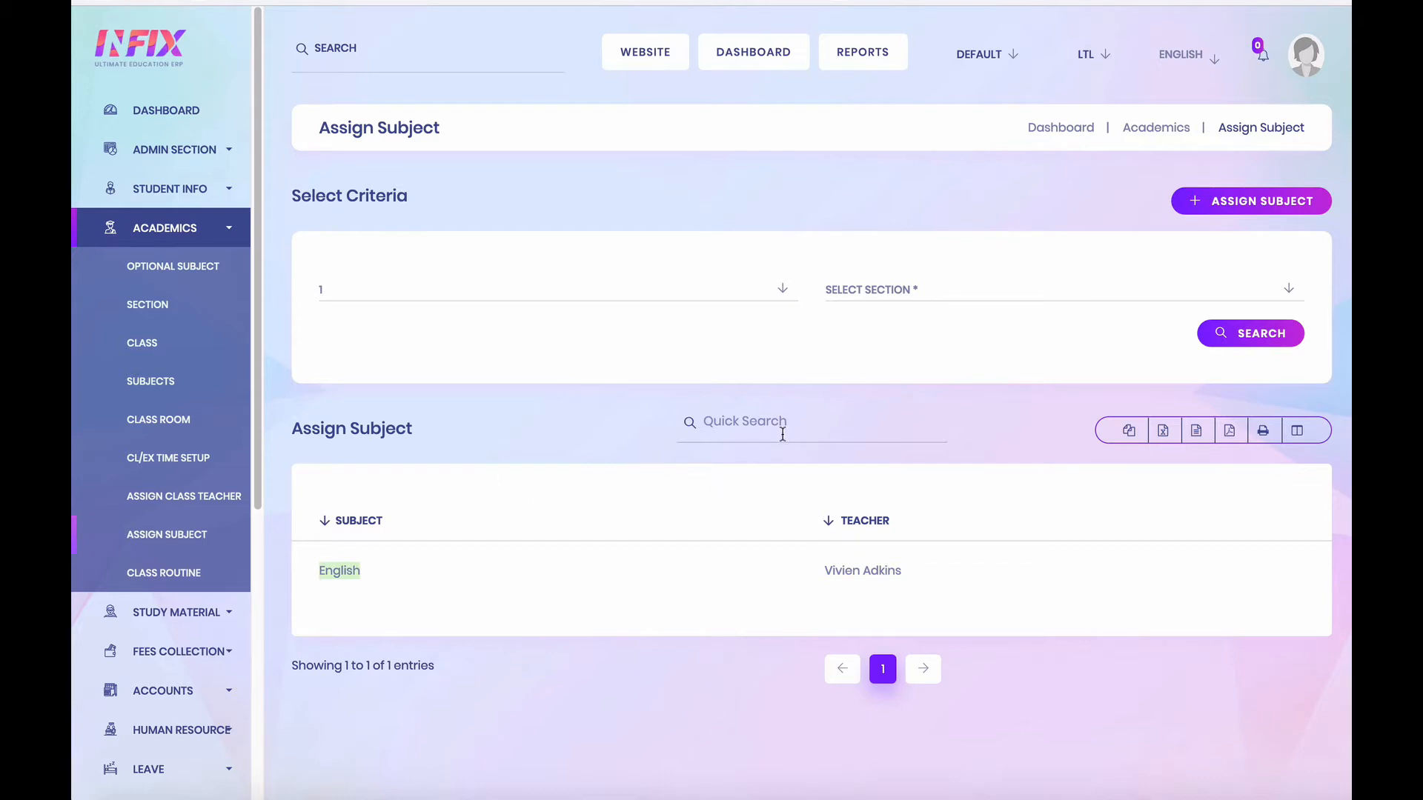
# Step: Start a subject assignment and load the assignment rows for class 1, section A
pyautogui.click(1286, 203)
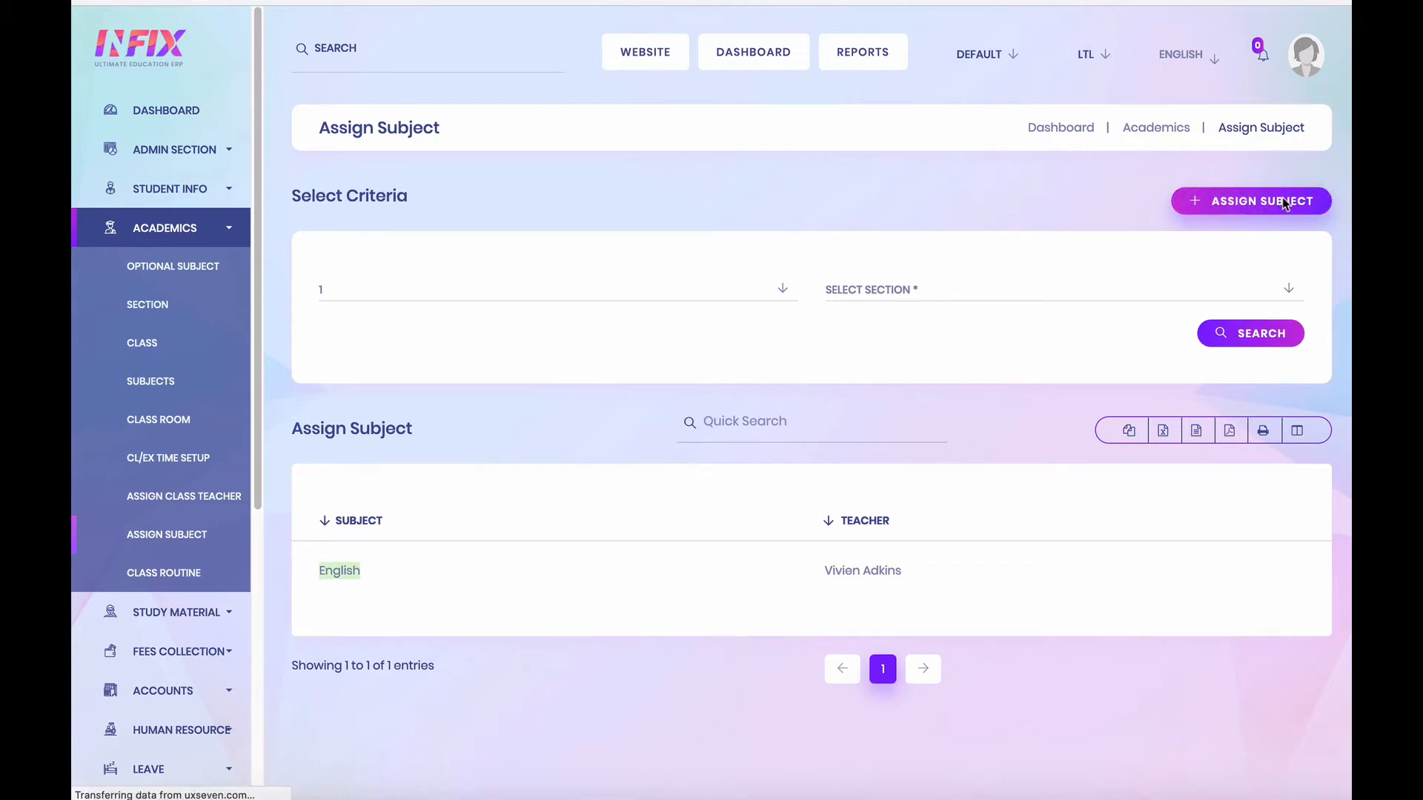
pyautogui.click(445, 292)
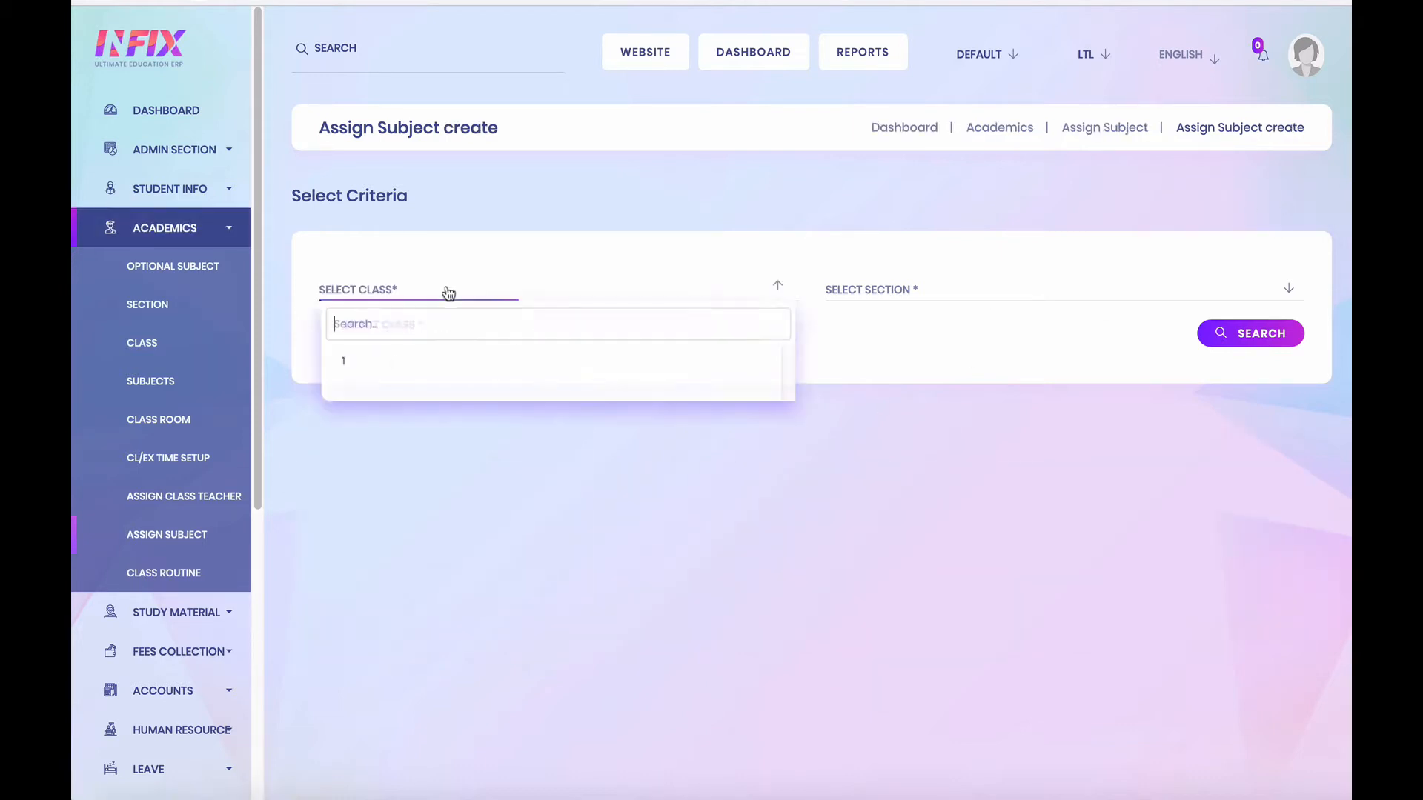
pyautogui.click(412, 371)
pyautogui.click(985, 296)
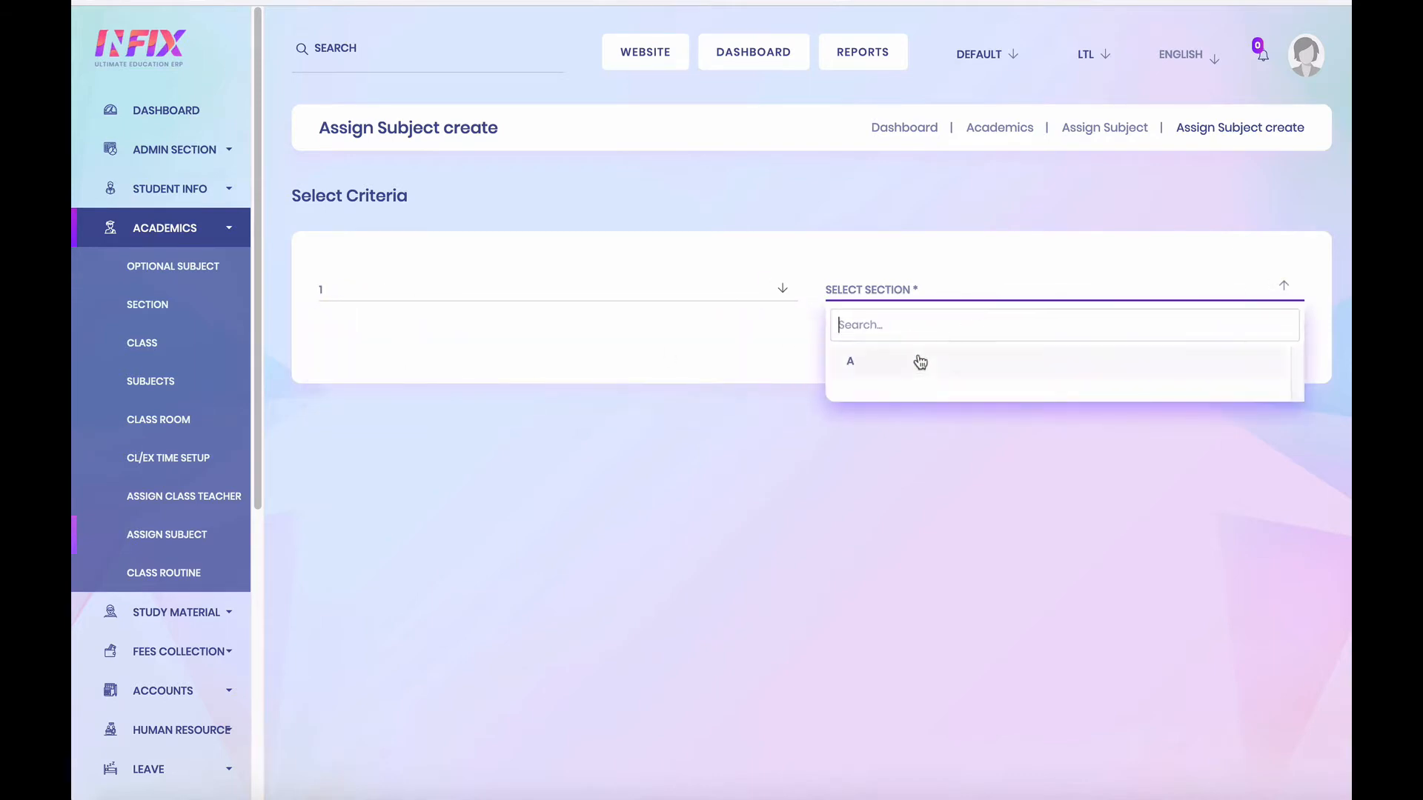
pyautogui.click(918, 362)
pyautogui.click(1267, 331)
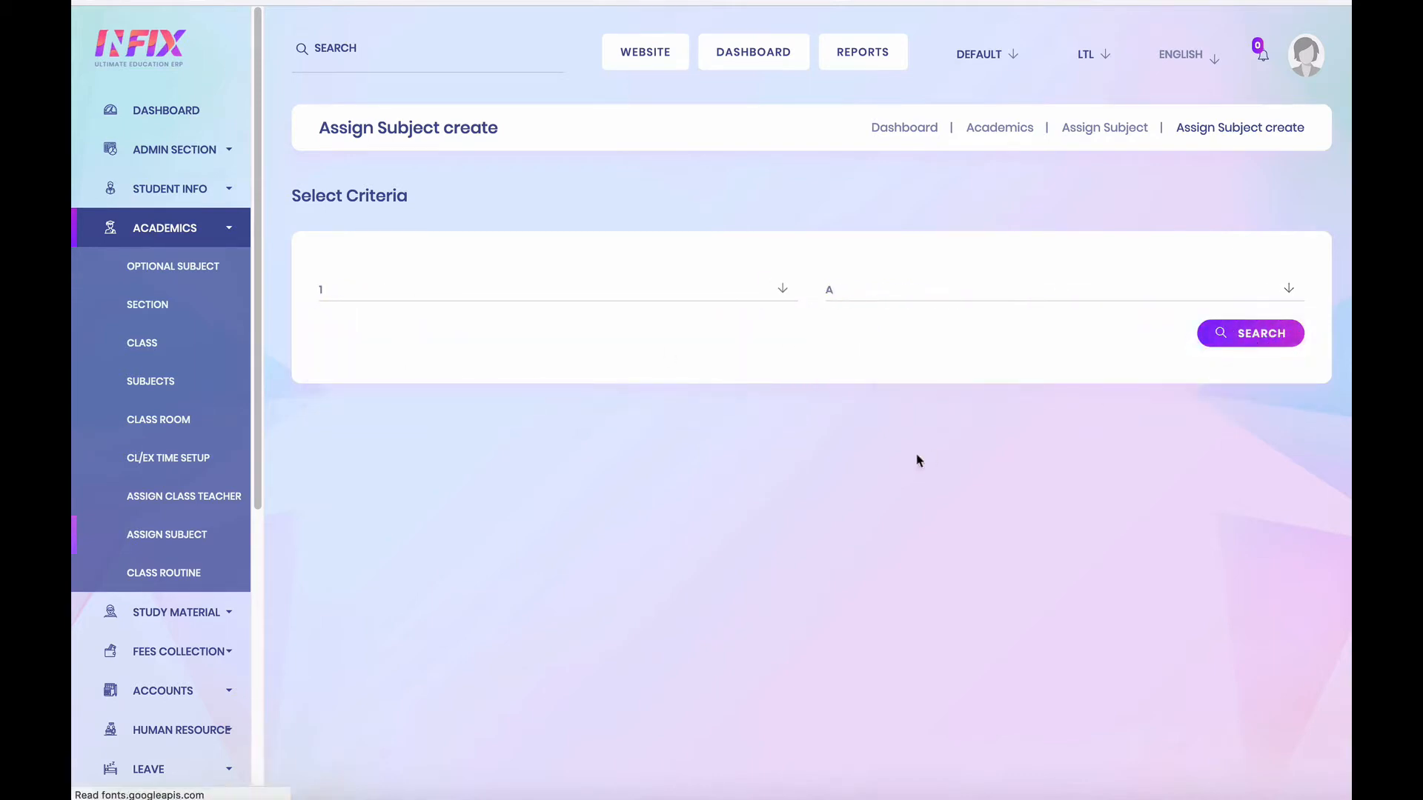
pyautogui.scroll(-1, 916, 460)
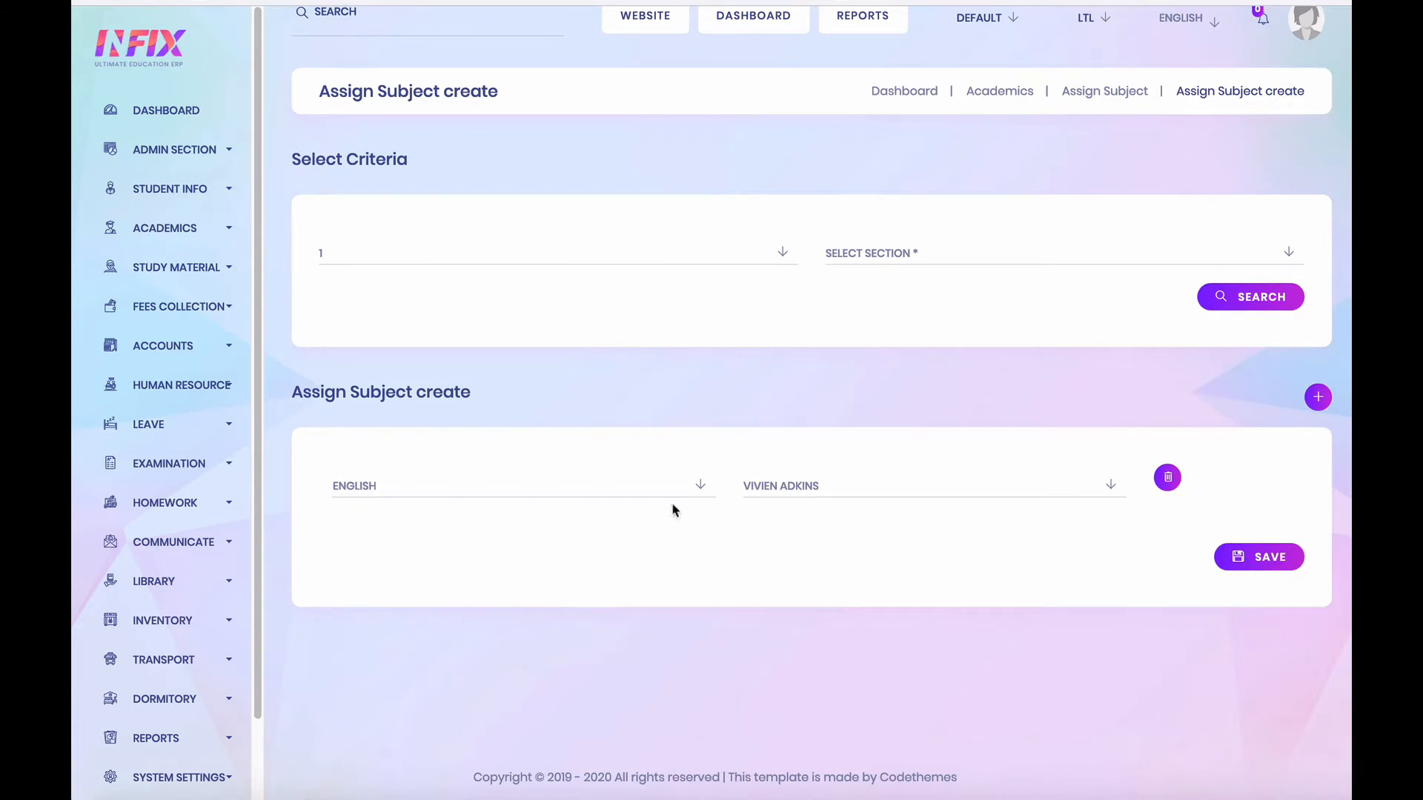
# Step: Check the subject and teacher choices of the existing English assignment row
pyautogui.click(448, 493)
pyautogui.click(408, 564)
pyautogui.click(806, 491)
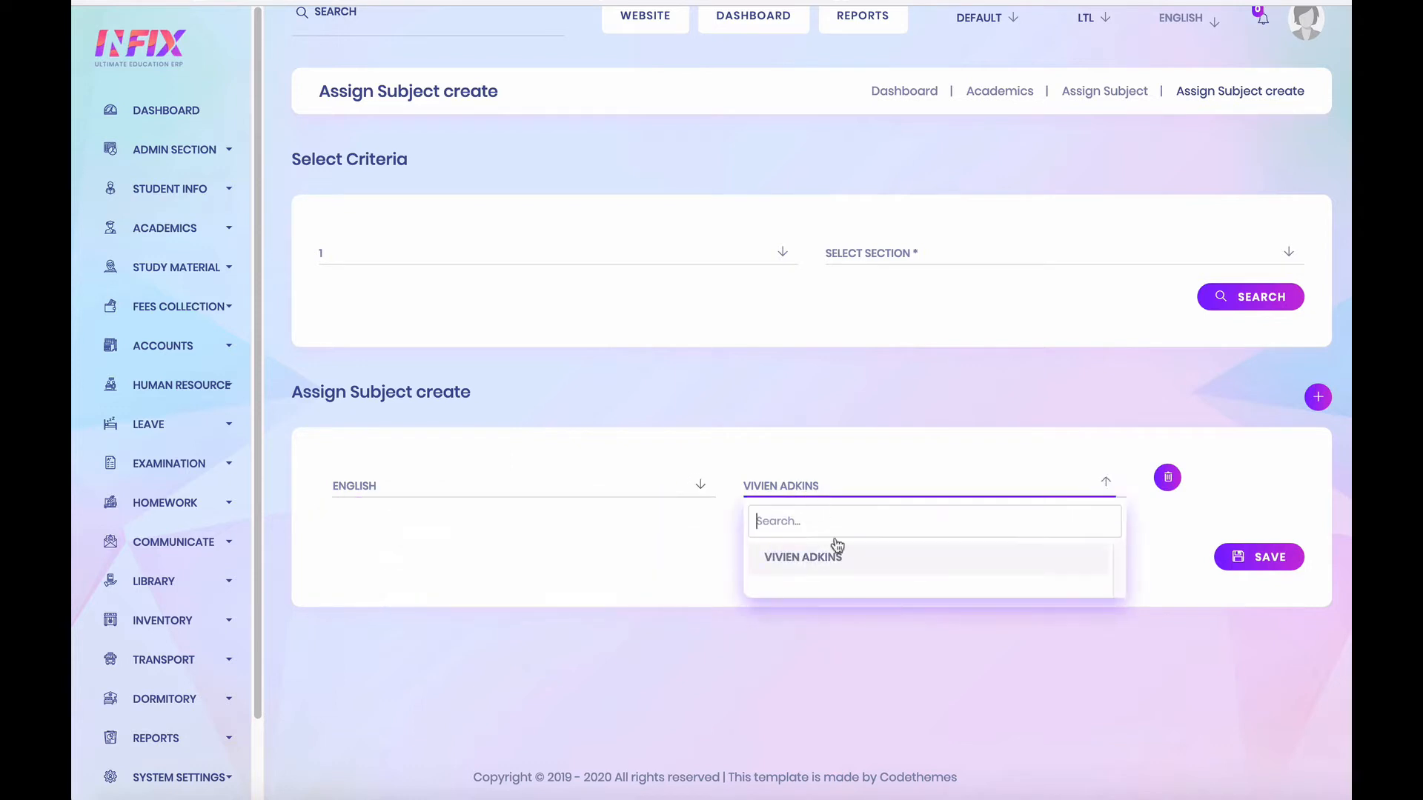
pyautogui.click(1228, 513)
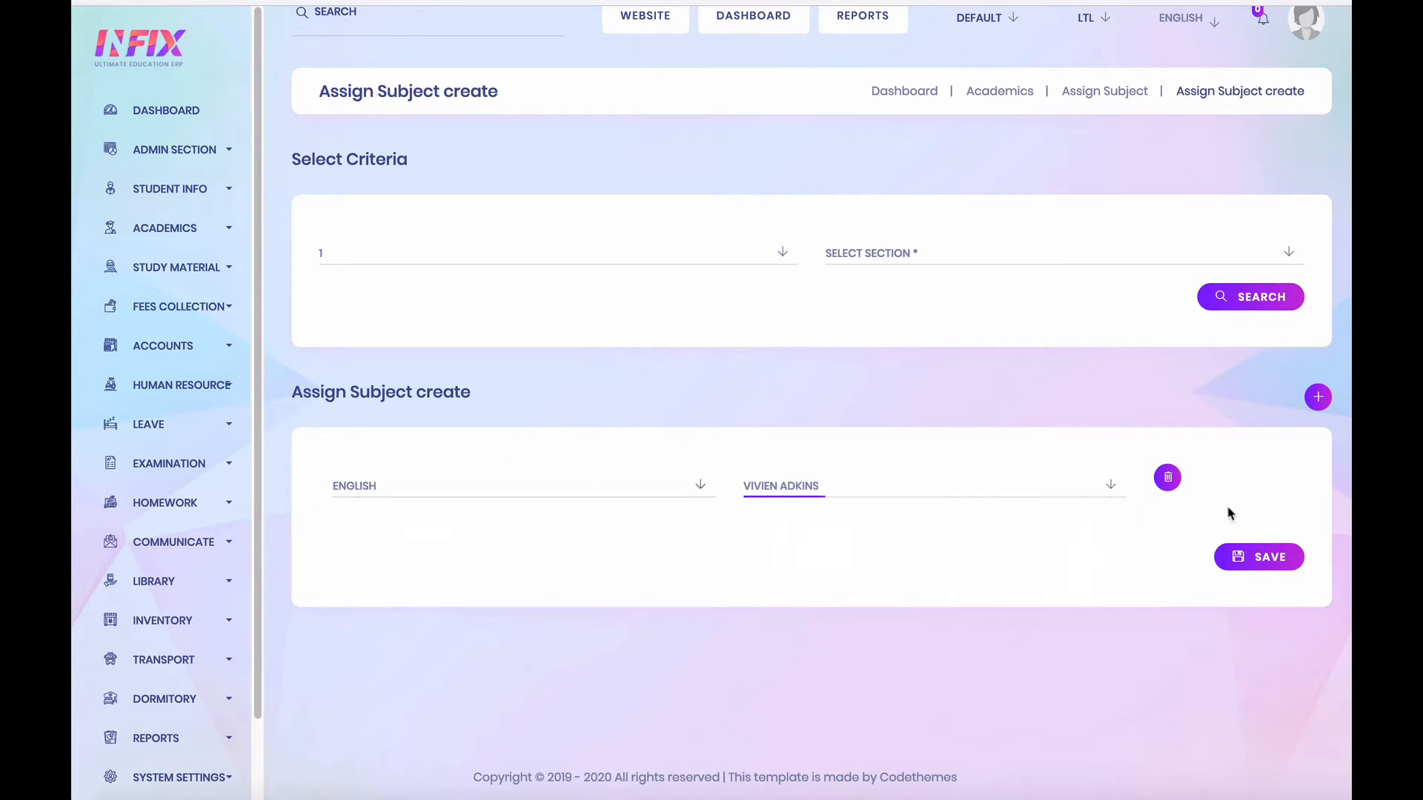
# Step: Add a second assignment row with English as the subject, and remove that row again
pyautogui.click(1318, 397)
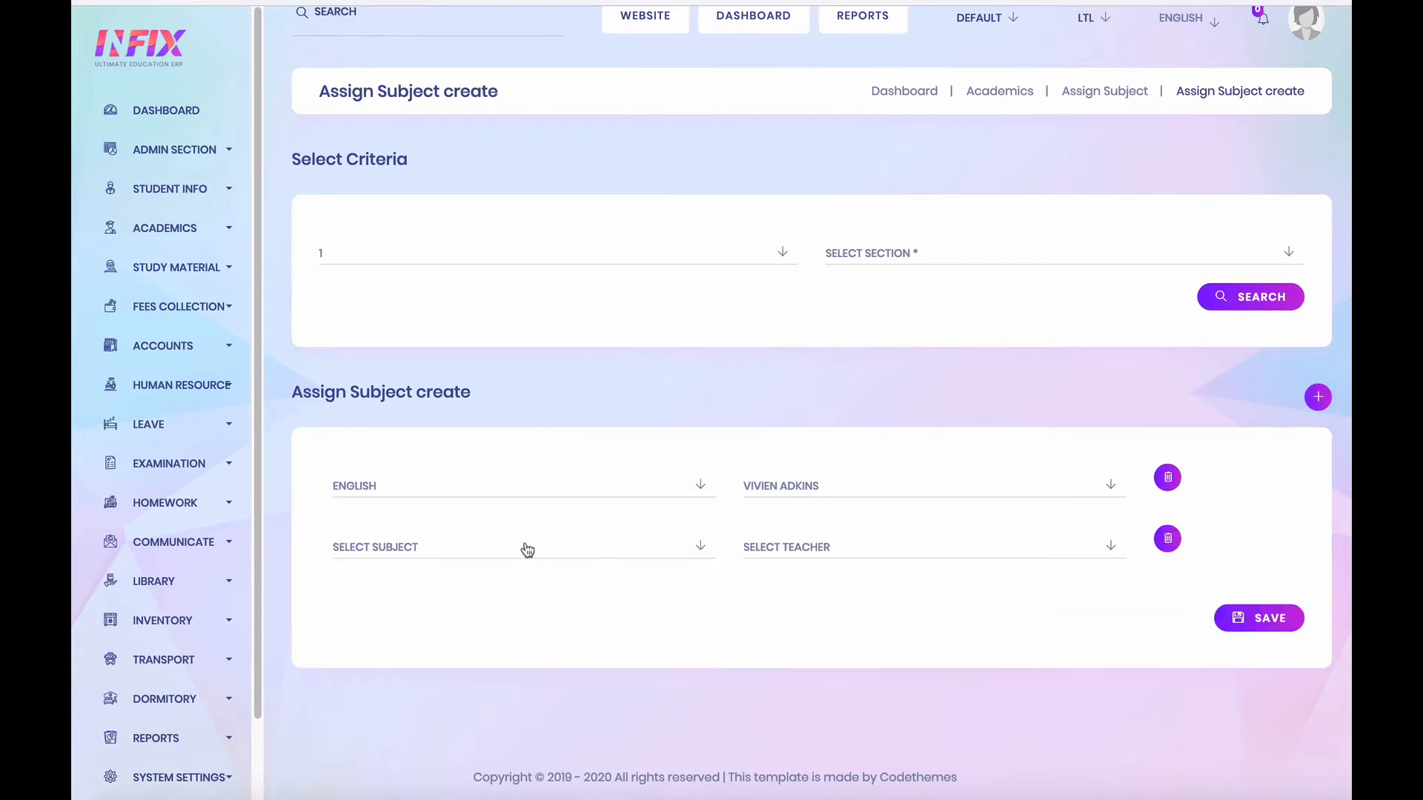
pyautogui.click(480, 552)
pyautogui.click(448, 621)
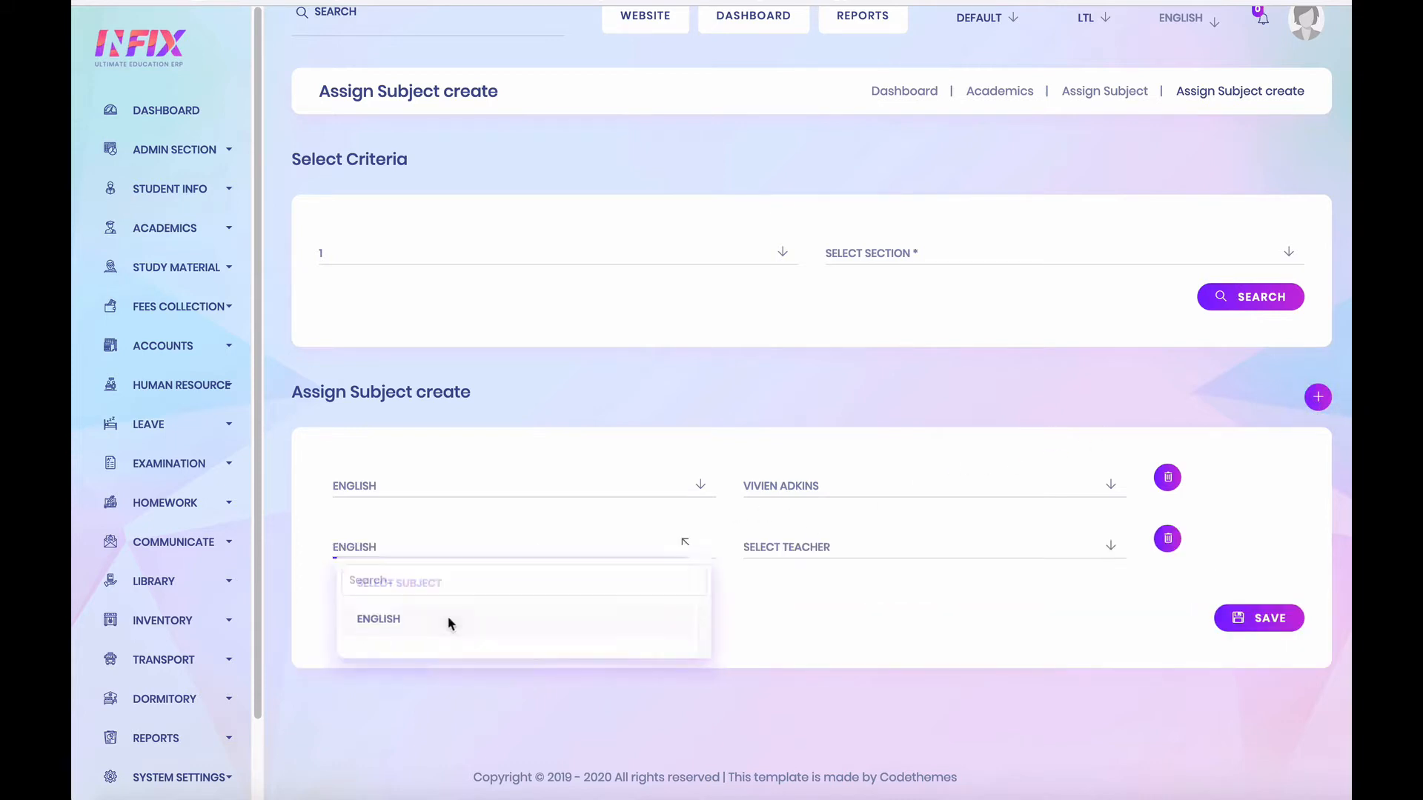
pyautogui.click(1169, 541)
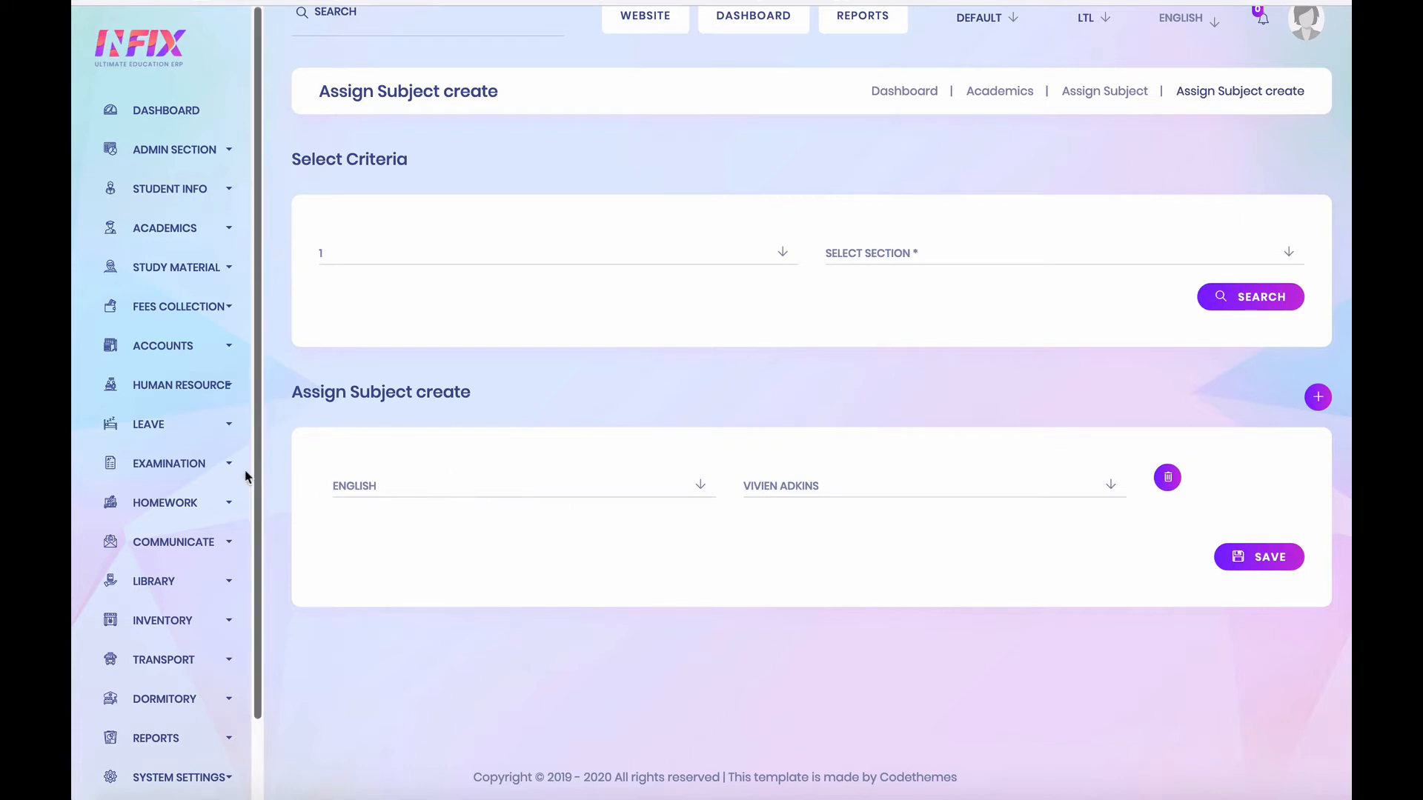
# Step: Open the examination marks grades, review the grade list and check the actions available for grade F
pyautogui.scroll(-2, 238, 363)
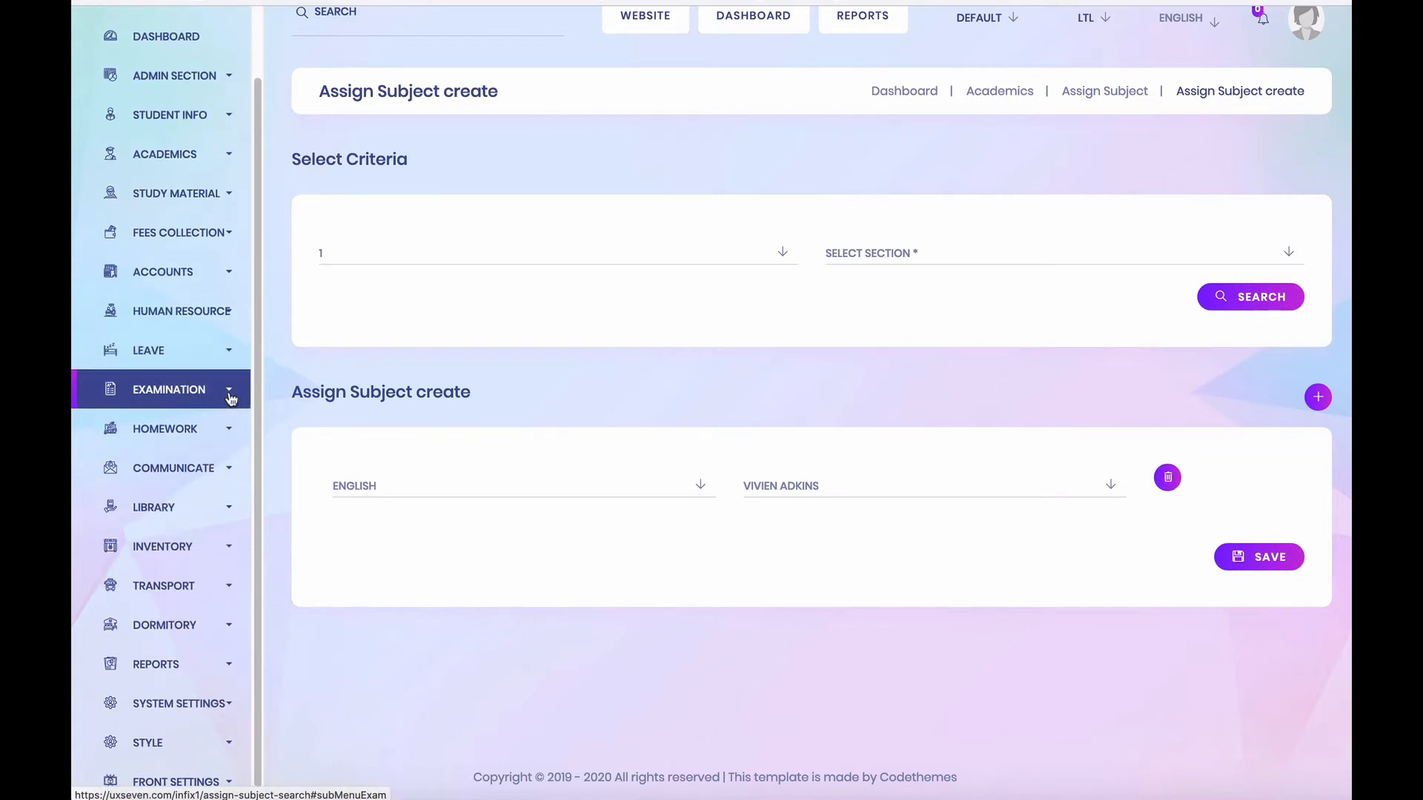
pyautogui.click(232, 391)
pyautogui.scroll(-2, 185, 348)
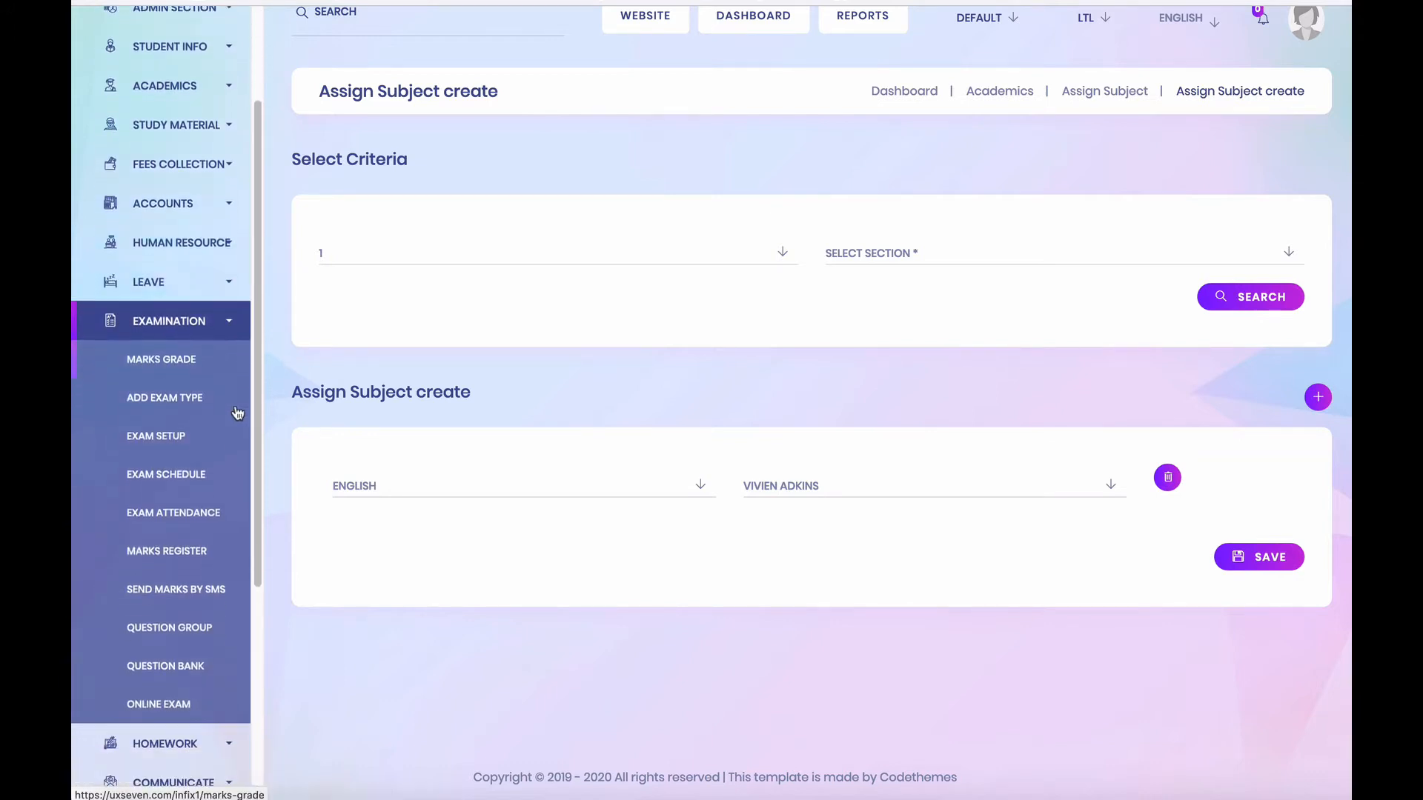
pyautogui.click(148, 347)
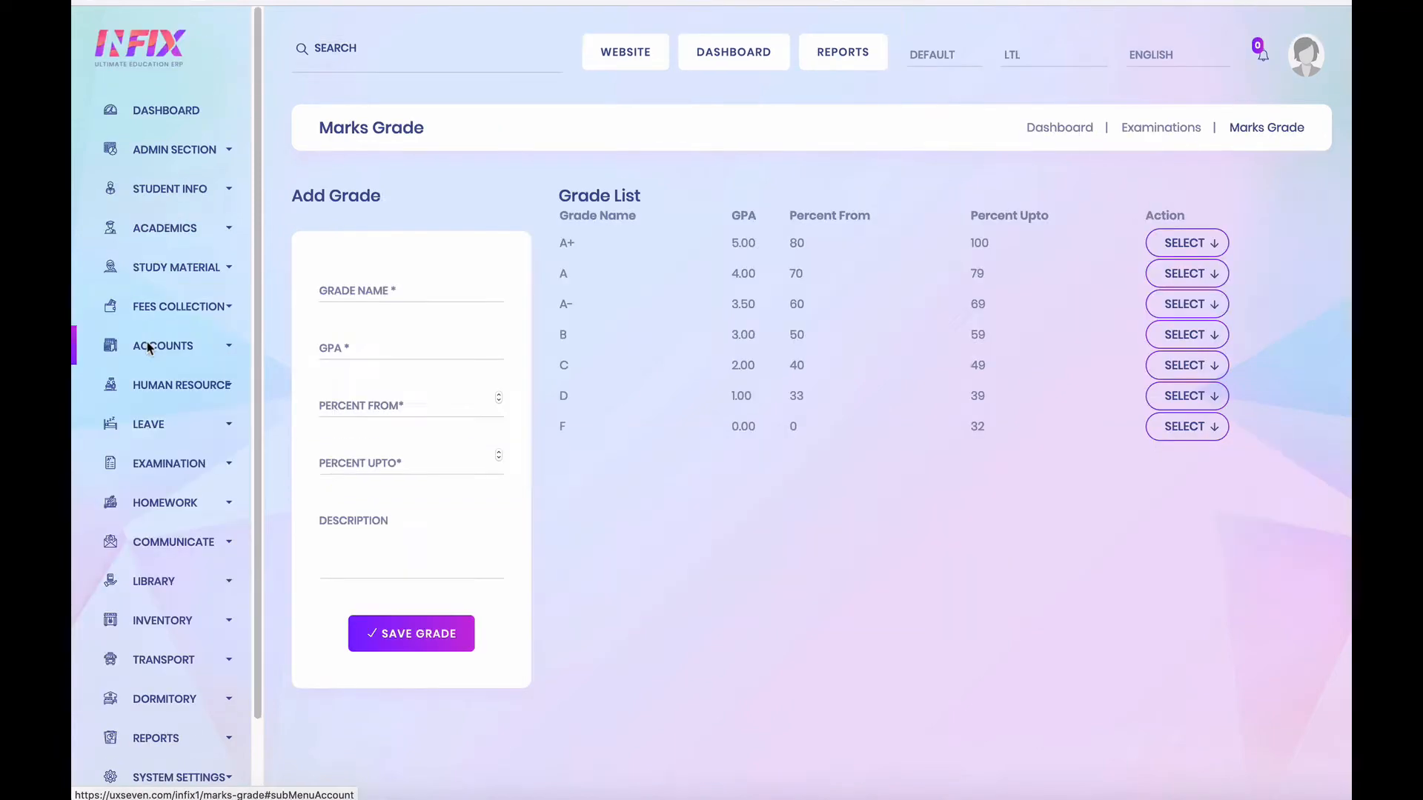
pyautogui.scroll(-1, 839, 420)
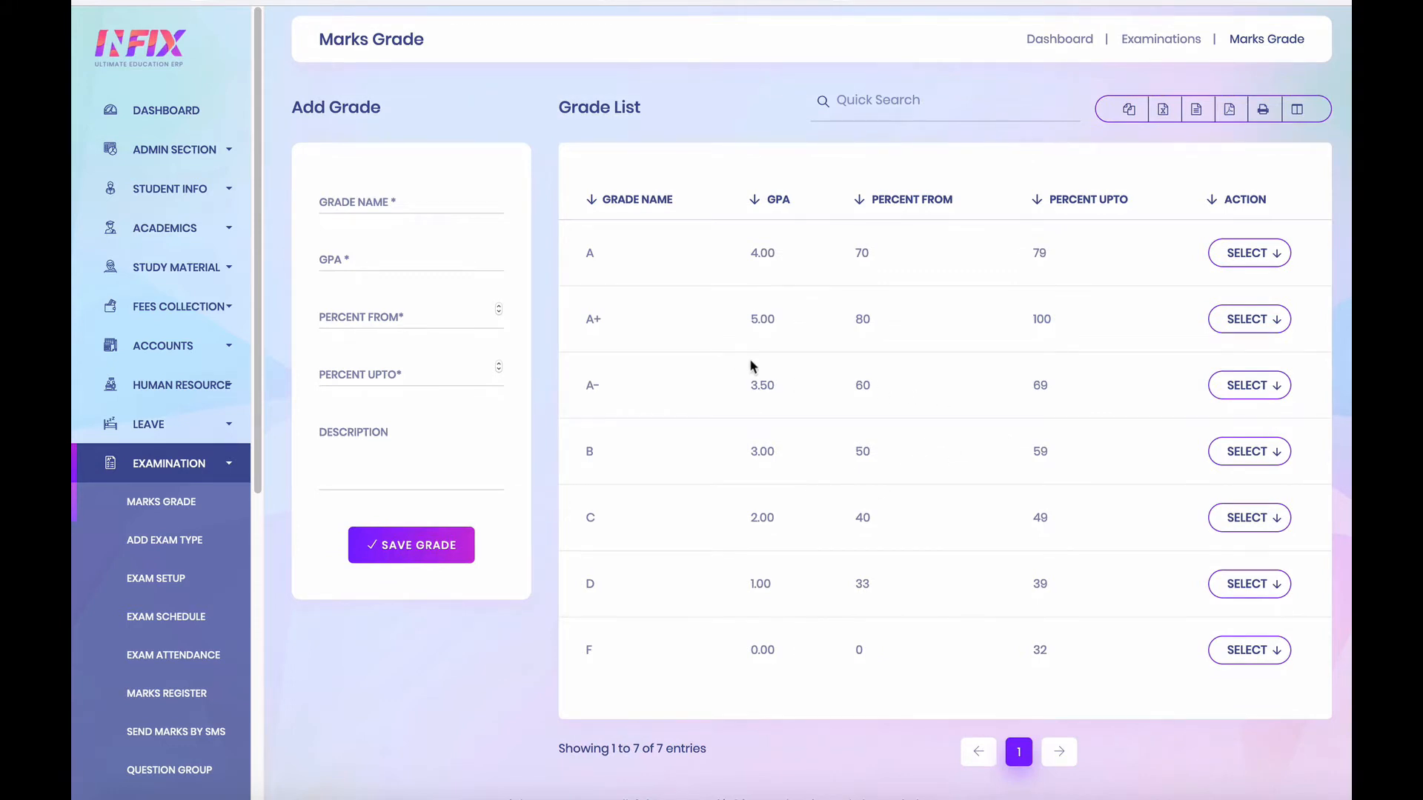
pyautogui.scroll(-1, 740, 366)
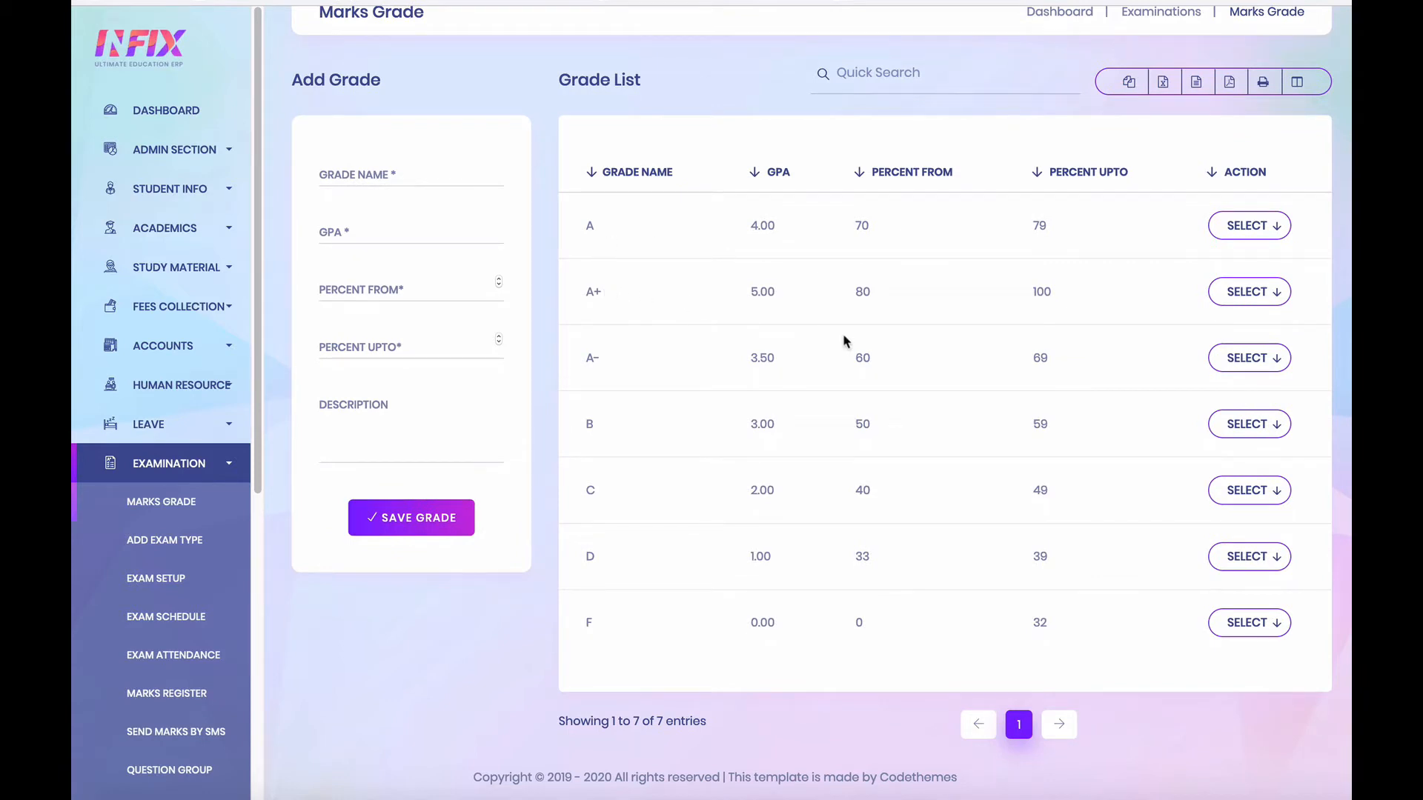
pyautogui.click(1259, 624)
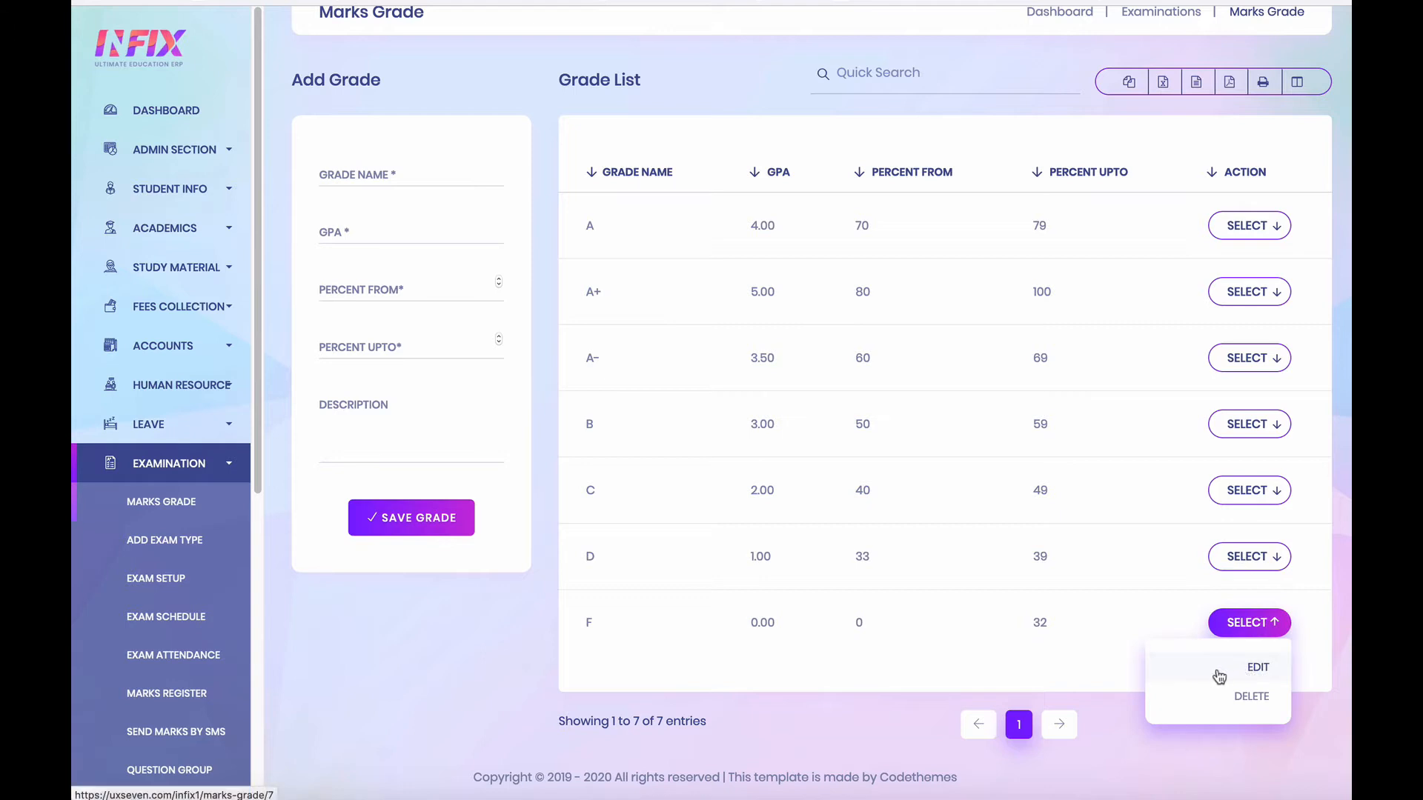
pyautogui.click(919, 626)
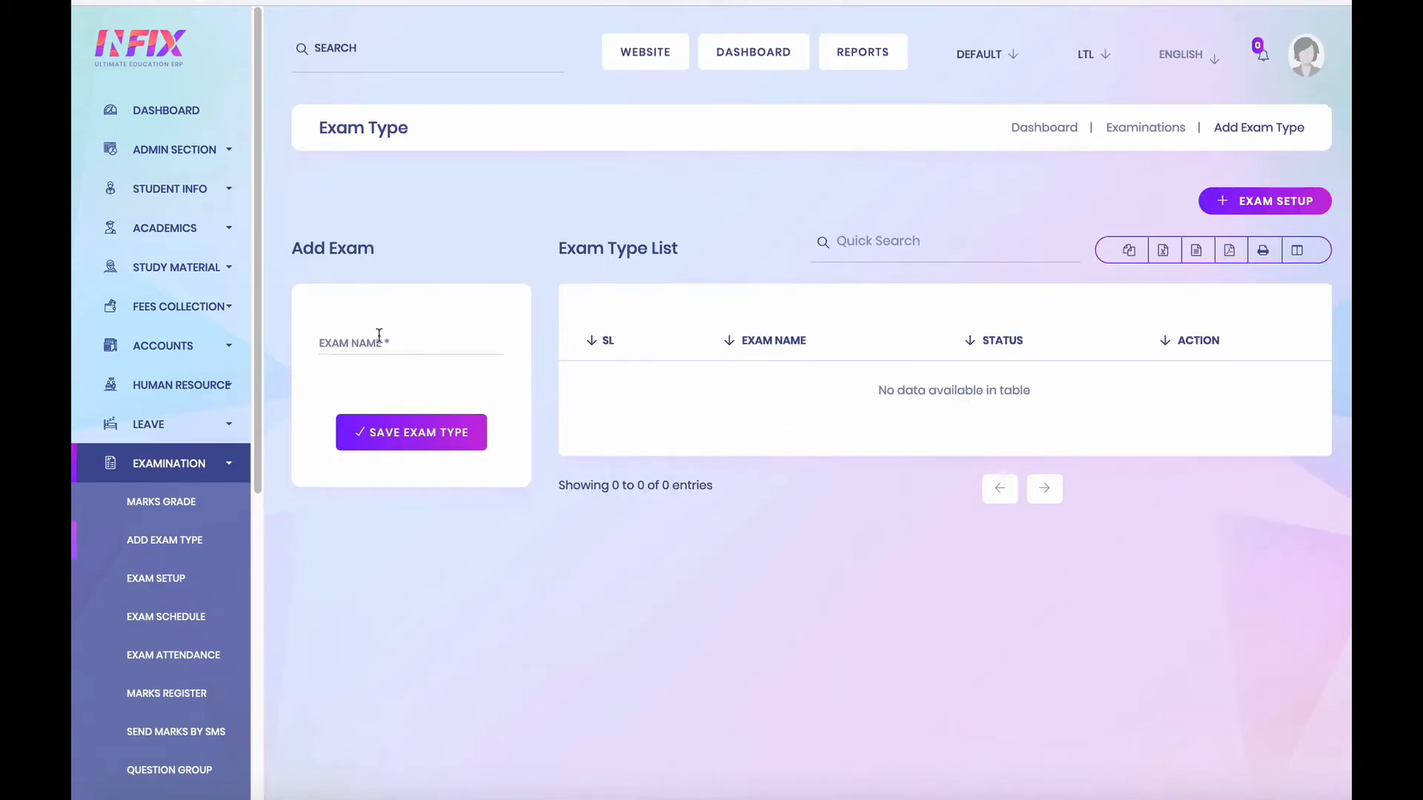
# Step: Create and save an exam type named "Final exam"
pyautogui.click(387, 343)
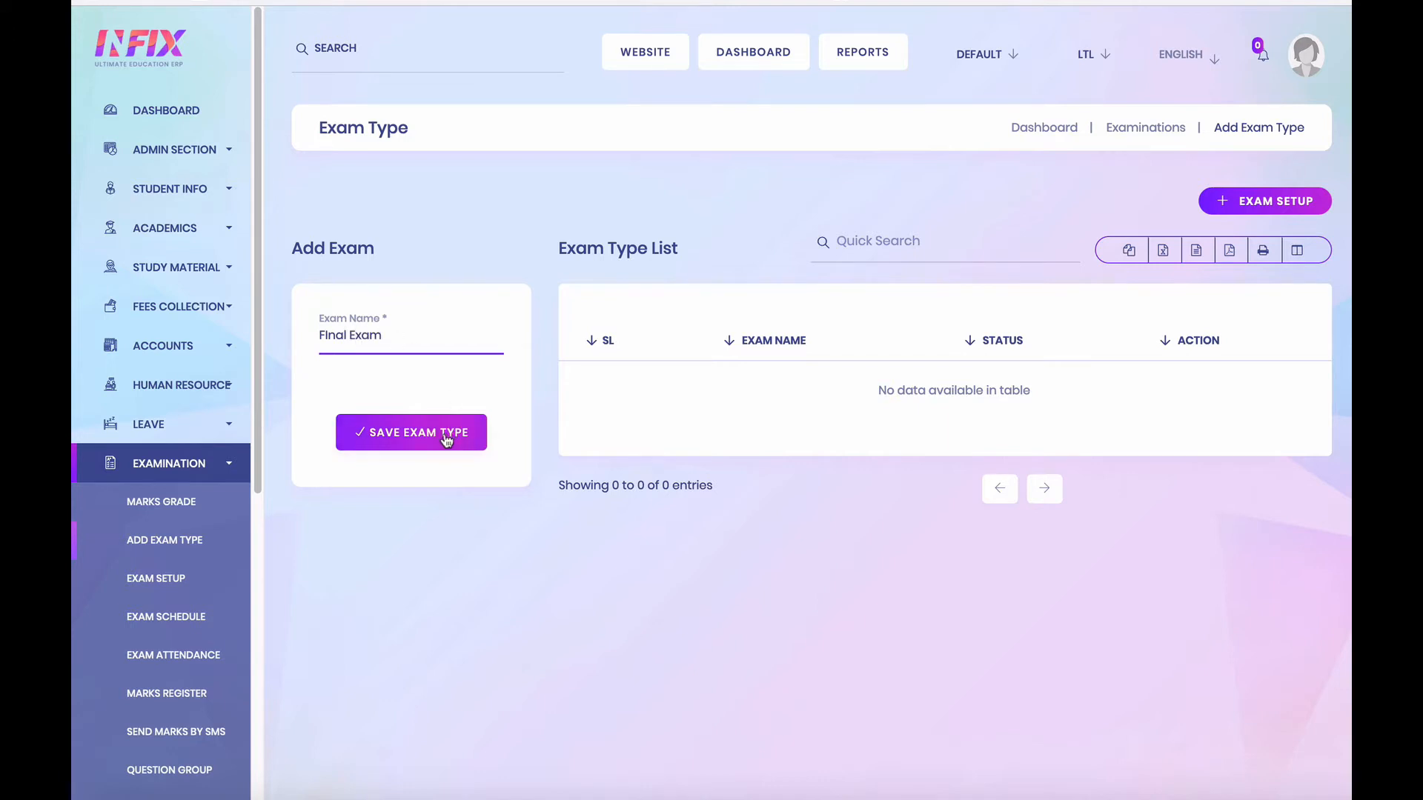
pyautogui.moveTo(382, 335); pyautogui.dragTo(306, 328)
pyautogui.write('F')
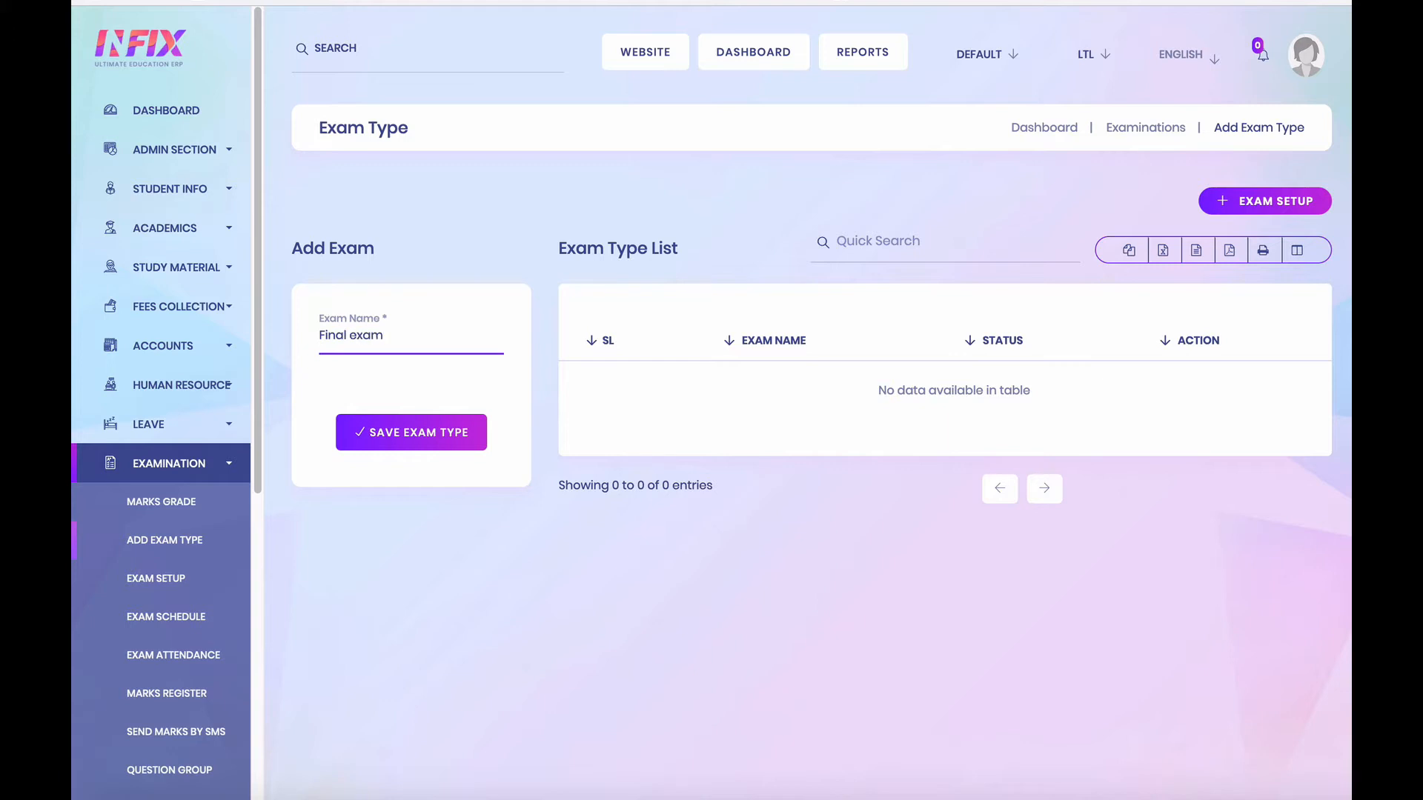
pyautogui.click(409, 433)
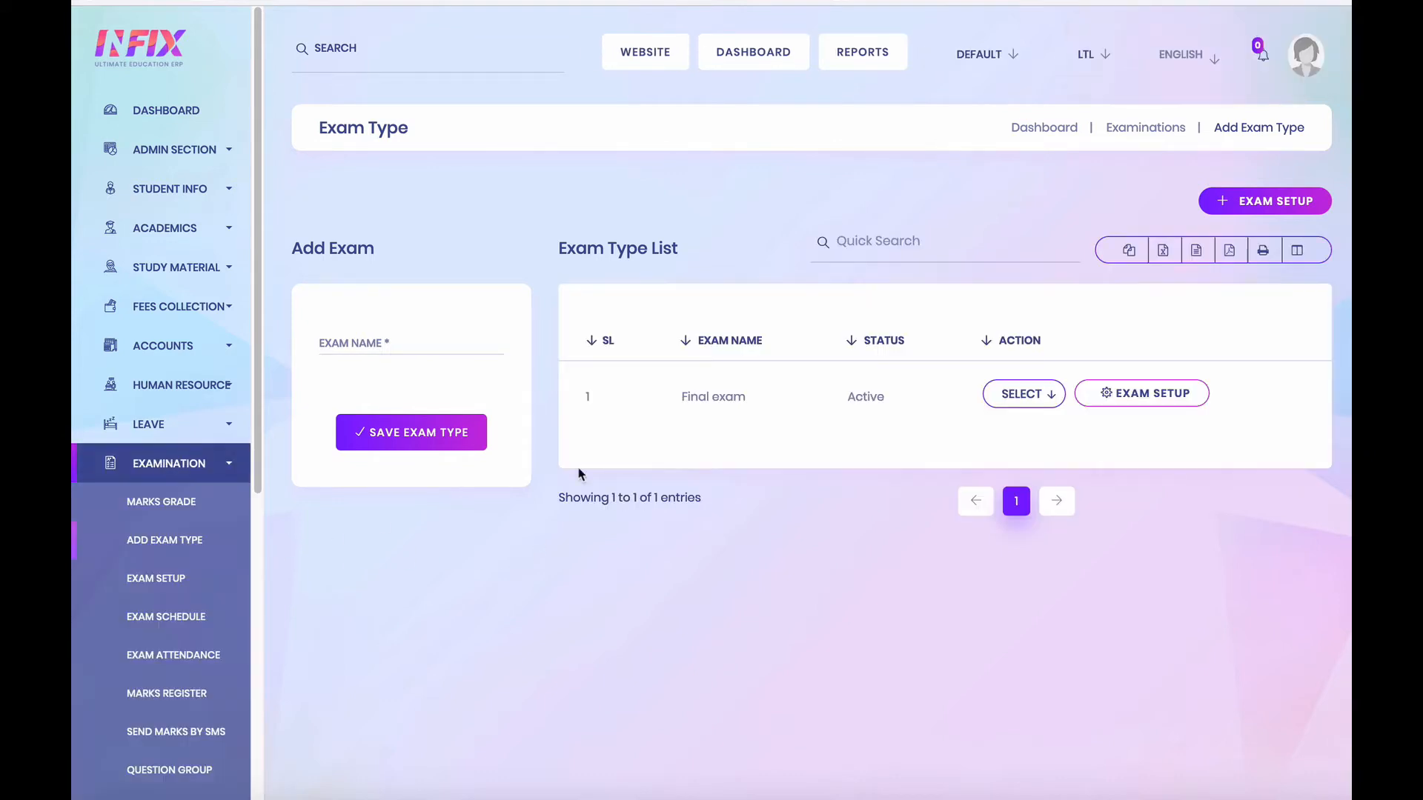
# Step: Create and save another exam type named "3rd Final"
pyautogui.click(379, 341)
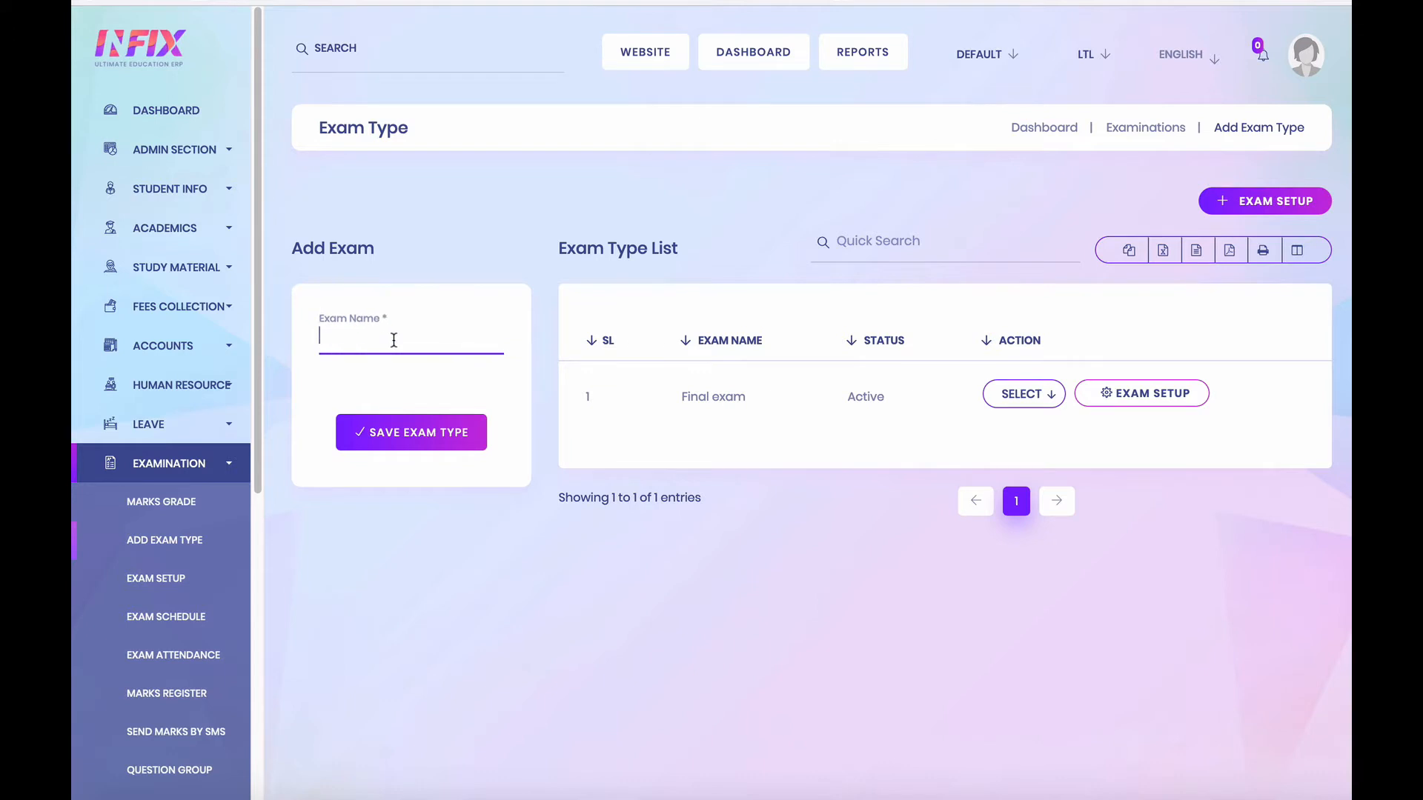
pyautogui.write('3rd Final')
pyautogui.click(413, 437)
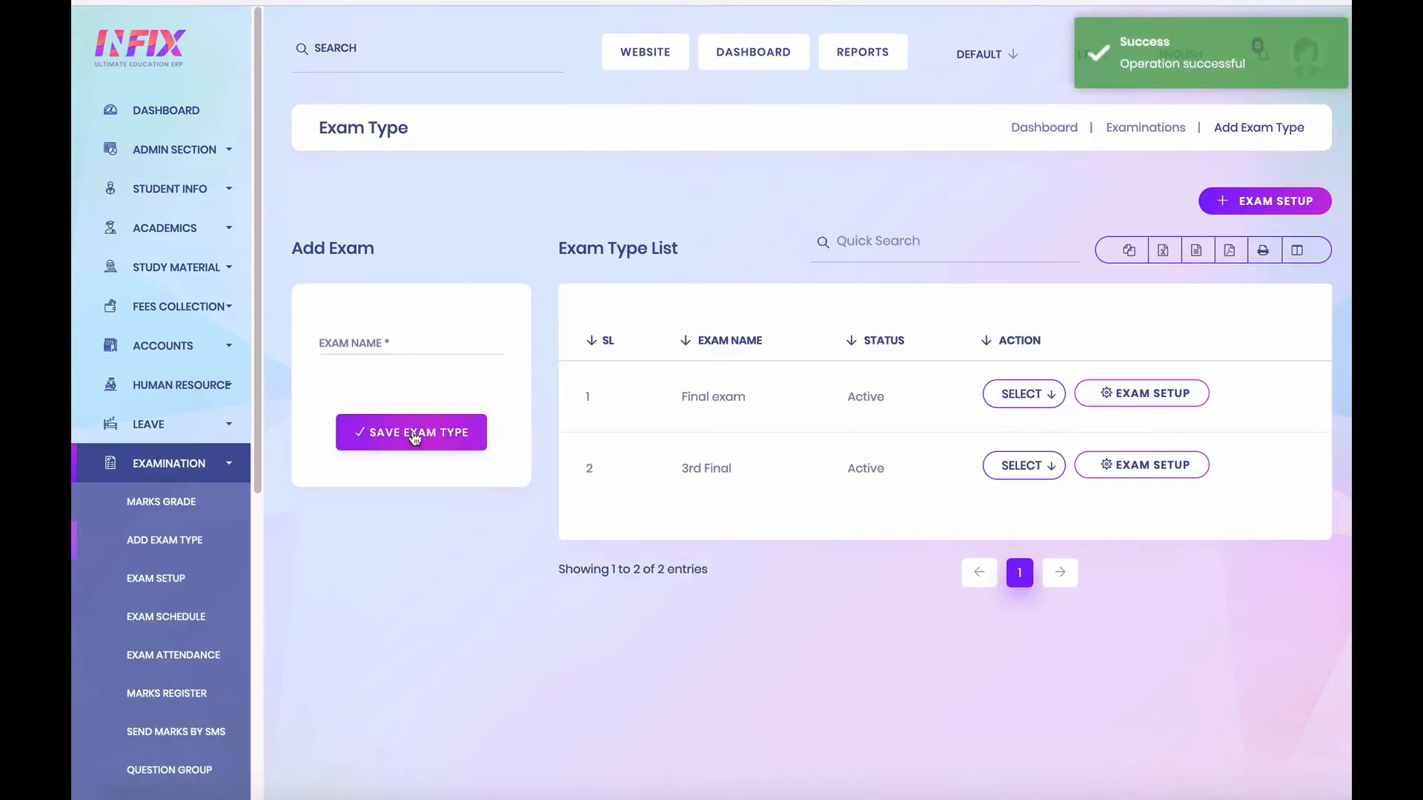
# Step: In the exam setup, choose all exam types, class 1 and the subject English for the new exam
pyautogui.click(153, 587)
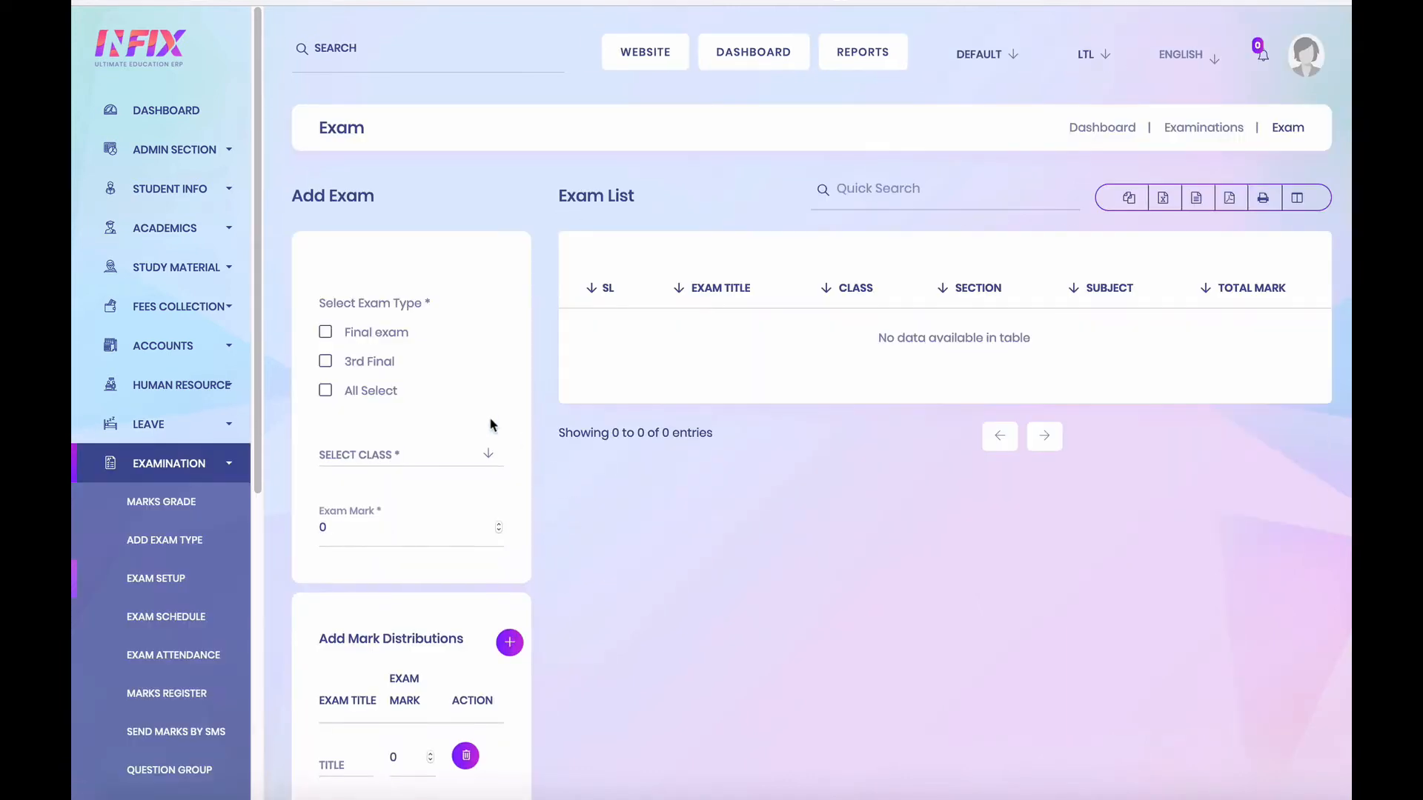
pyautogui.click(325, 362)
pyautogui.click(326, 393)
pyautogui.click(412, 456)
pyautogui.click(356, 539)
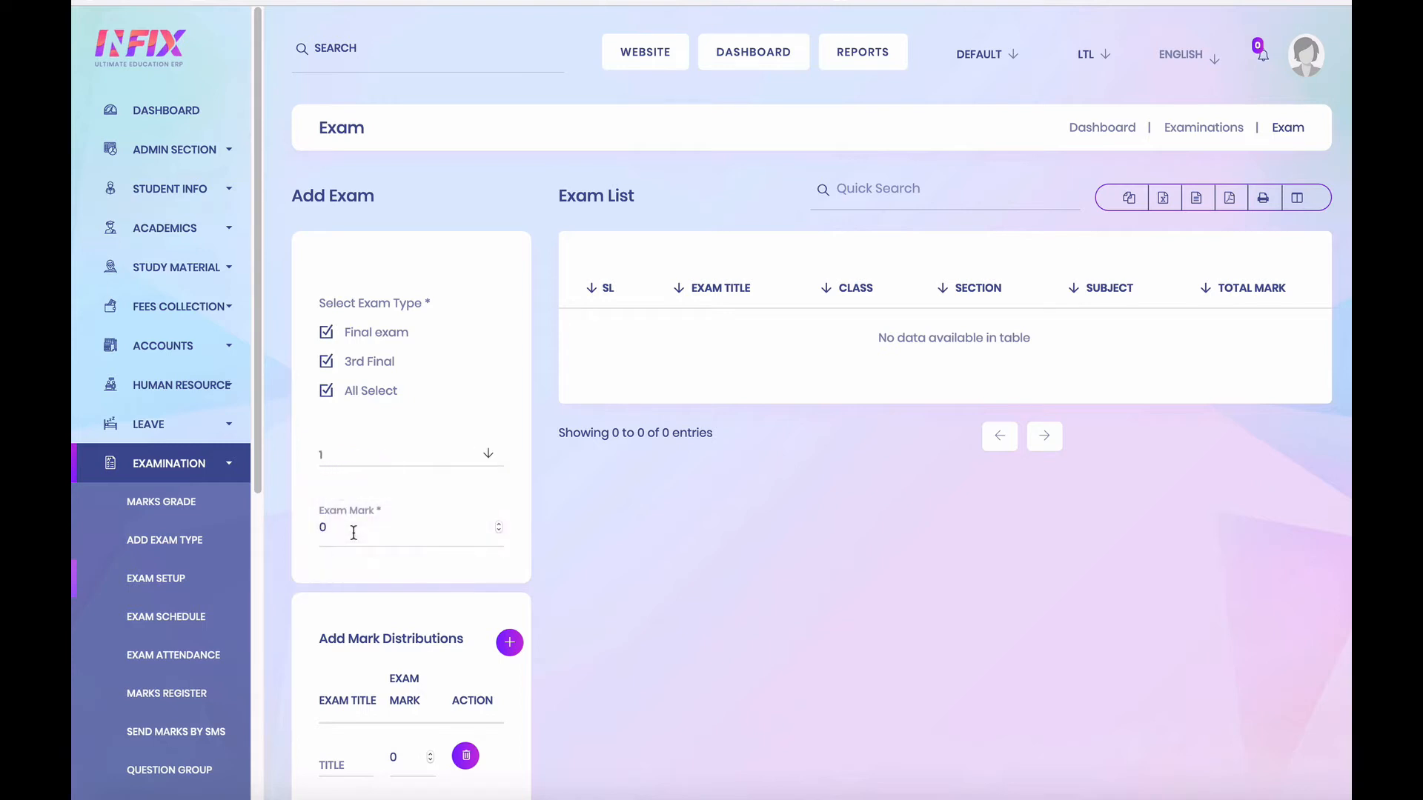
pyautogui.scroll(-1, 491, 508)
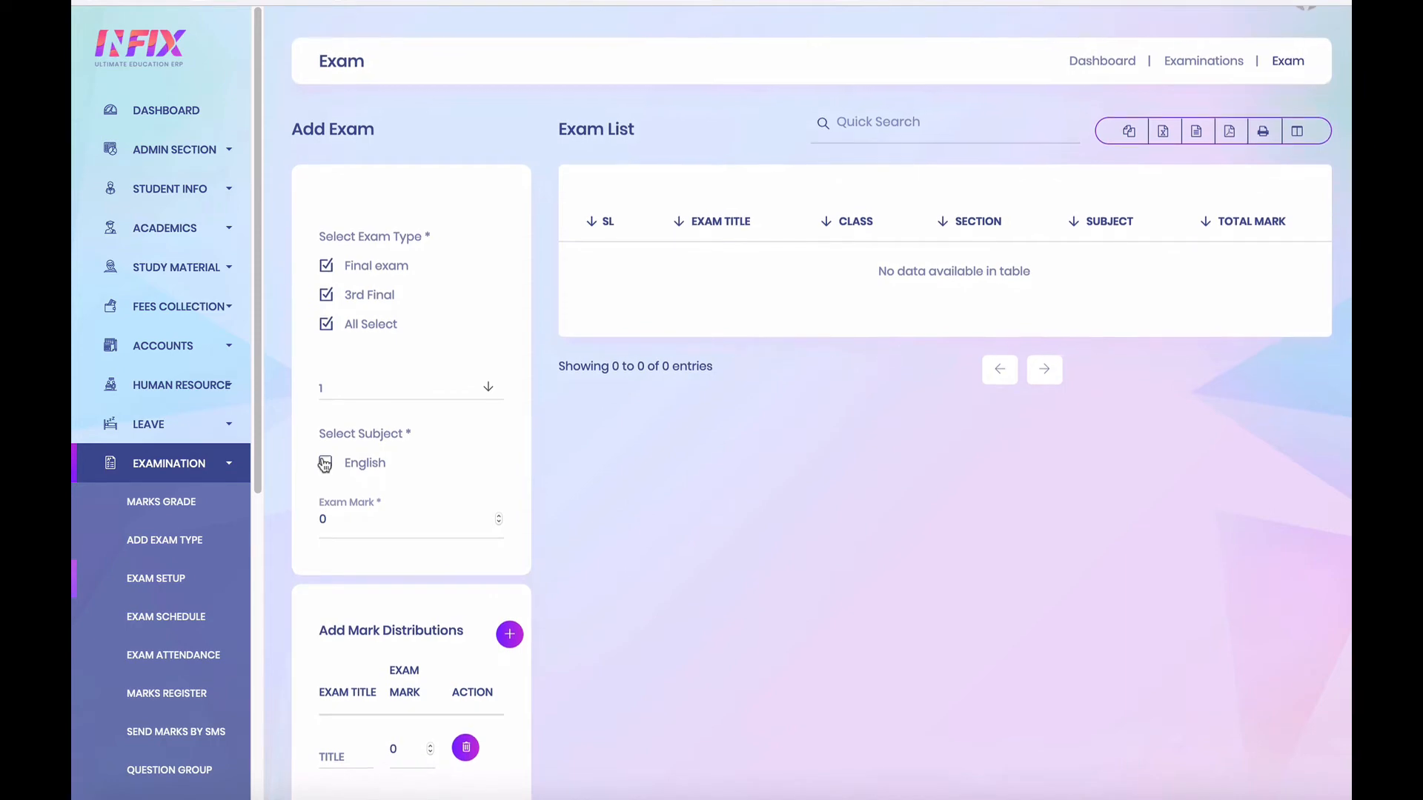
pyautogui.click(326, 464)
# Step: Set the new exam's mark to 100
pyautogui.scroll(-3, 414, 483)
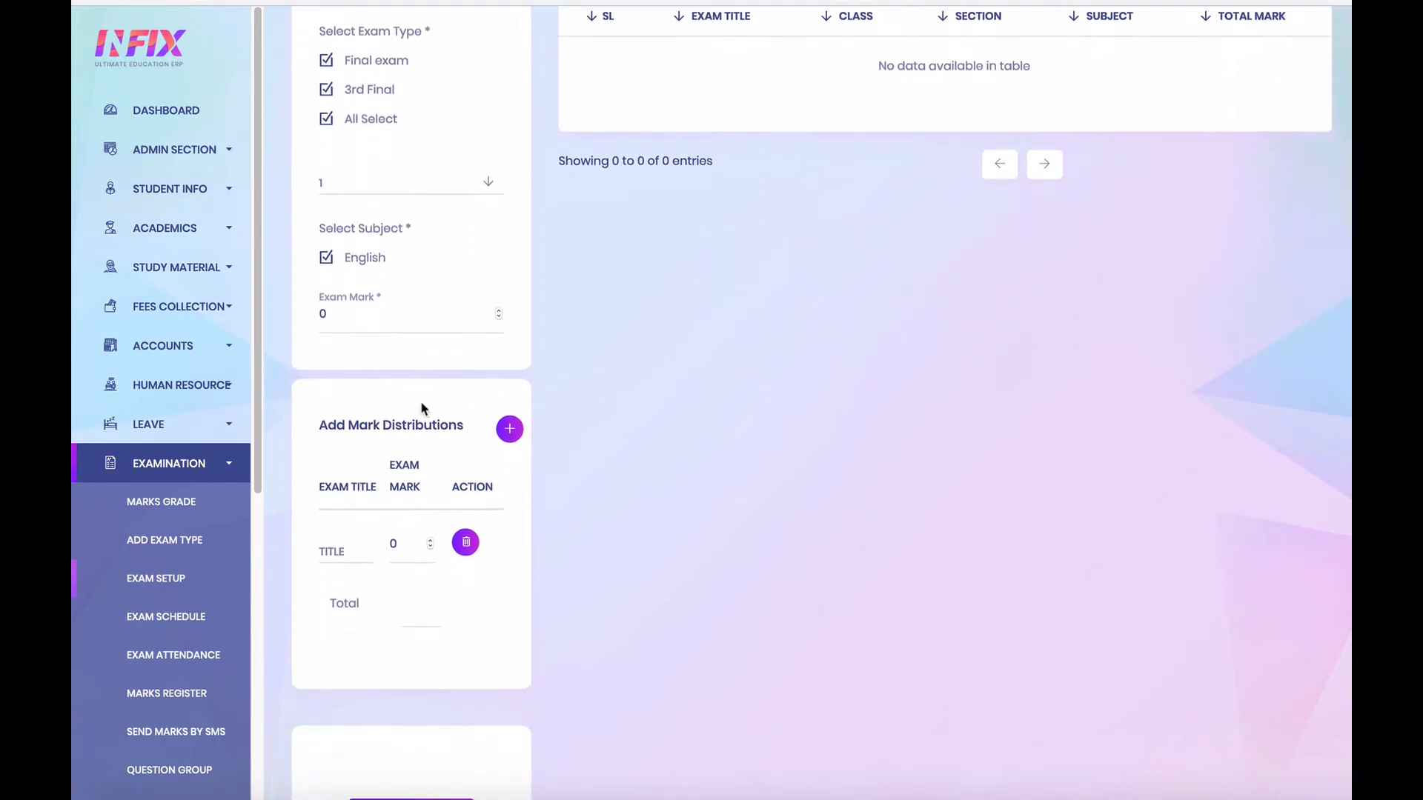
pyautogui.click(374, 278)
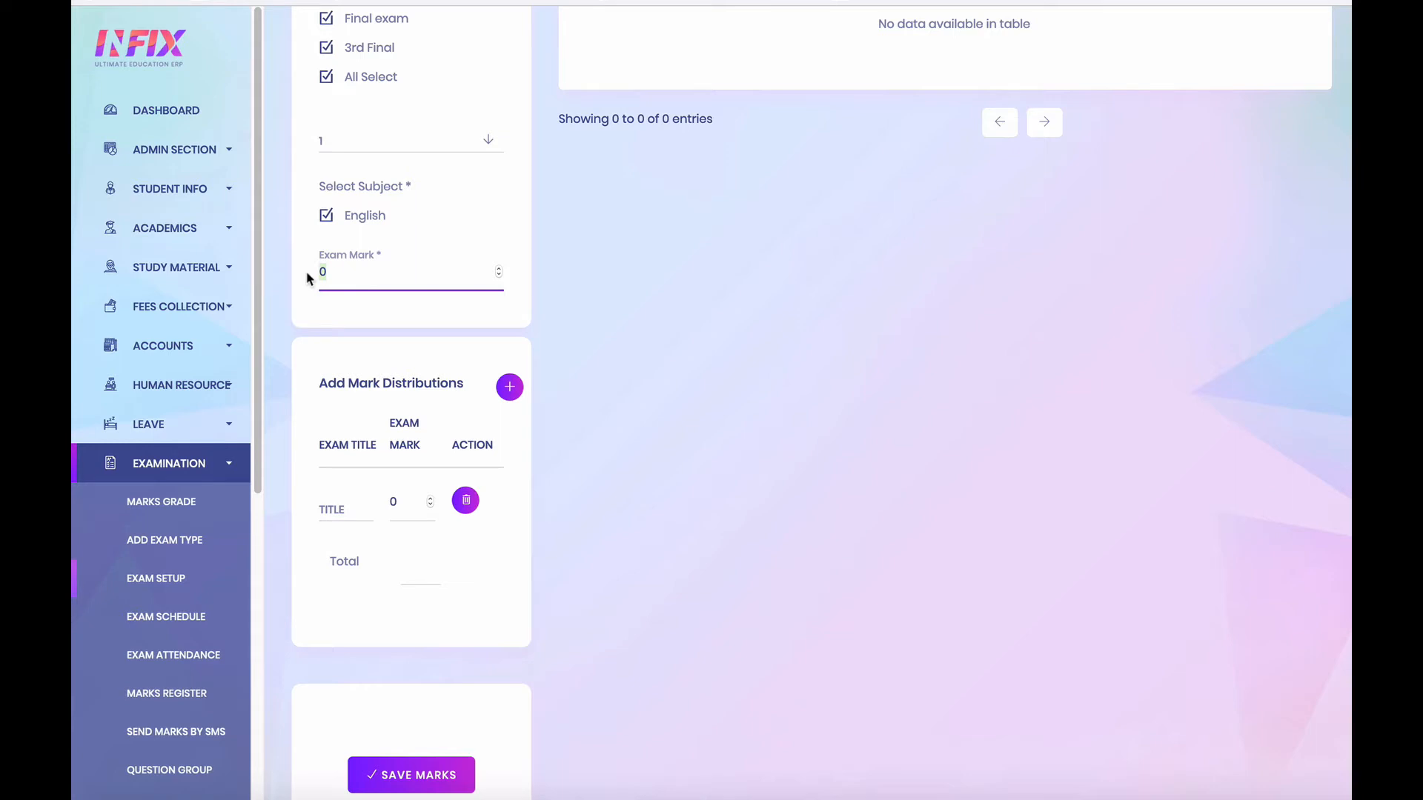
pyautogui.write('100')
# Step: Split the exam mark into two distributions, "WR" with 50 marks and "ASS" with 50 marks
pyautogui.click(510, 387)
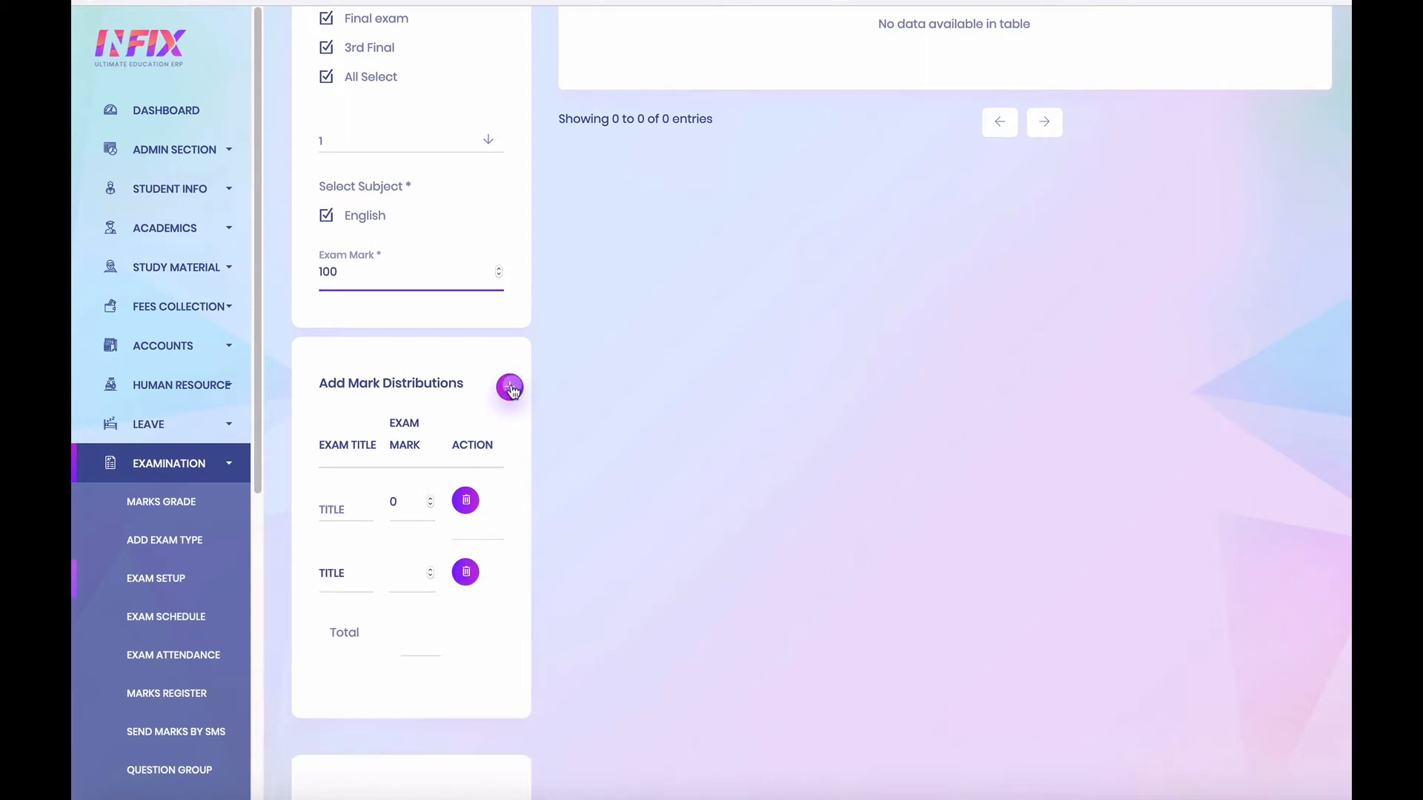
pyautogui.click(337, 508)
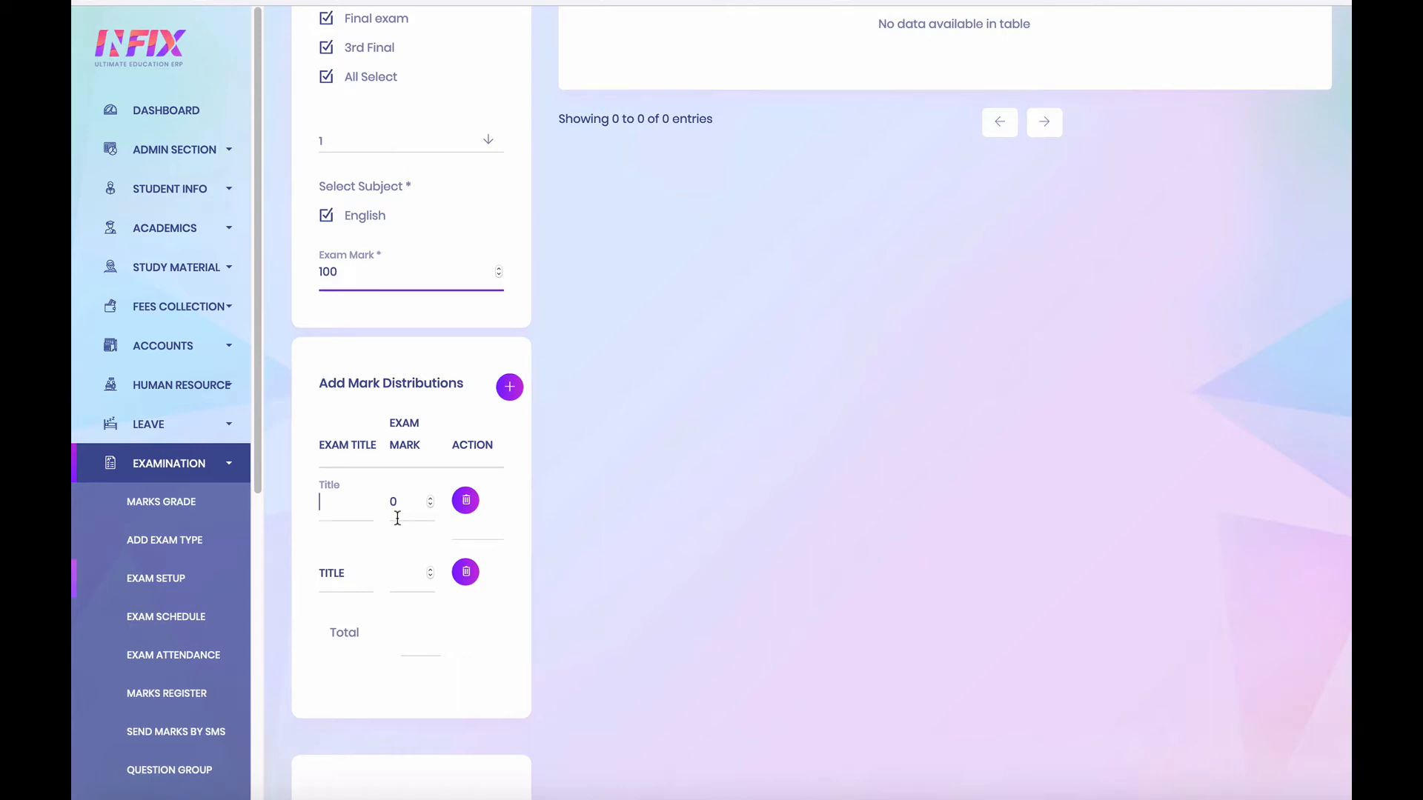
pyautogui.write('WR')
pyautogui.click(394, 503)
pyautogui.write('50')
pyautogui.write('ASS')
pyautogui.click(437, 584)
pyautogui.write('50')
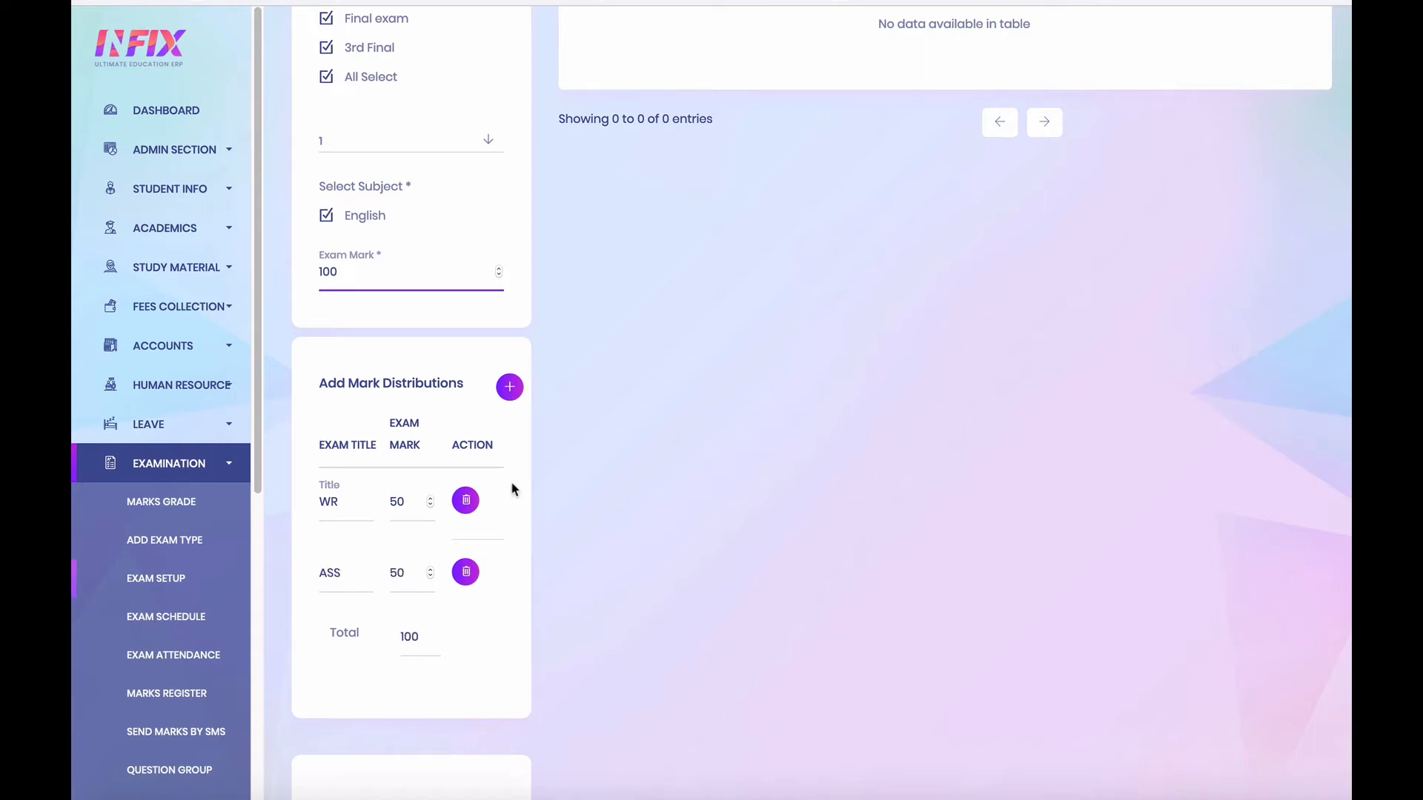
pyautogui.scroll(-2, 501, 629)
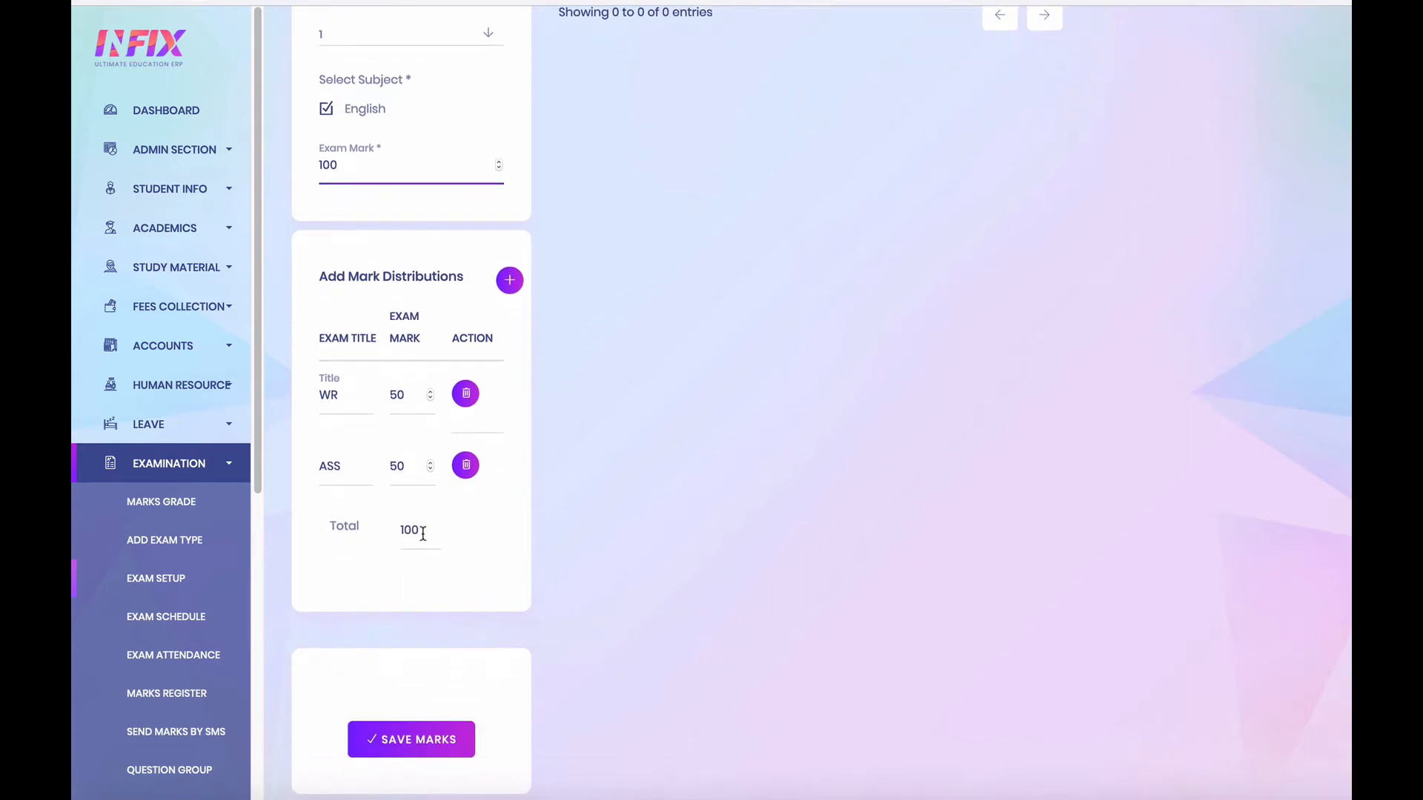
# Step: Check the exam setup and save it, then review the 3rd Final entry in the exam list
pyautogui.scroll(3, 424, 533)
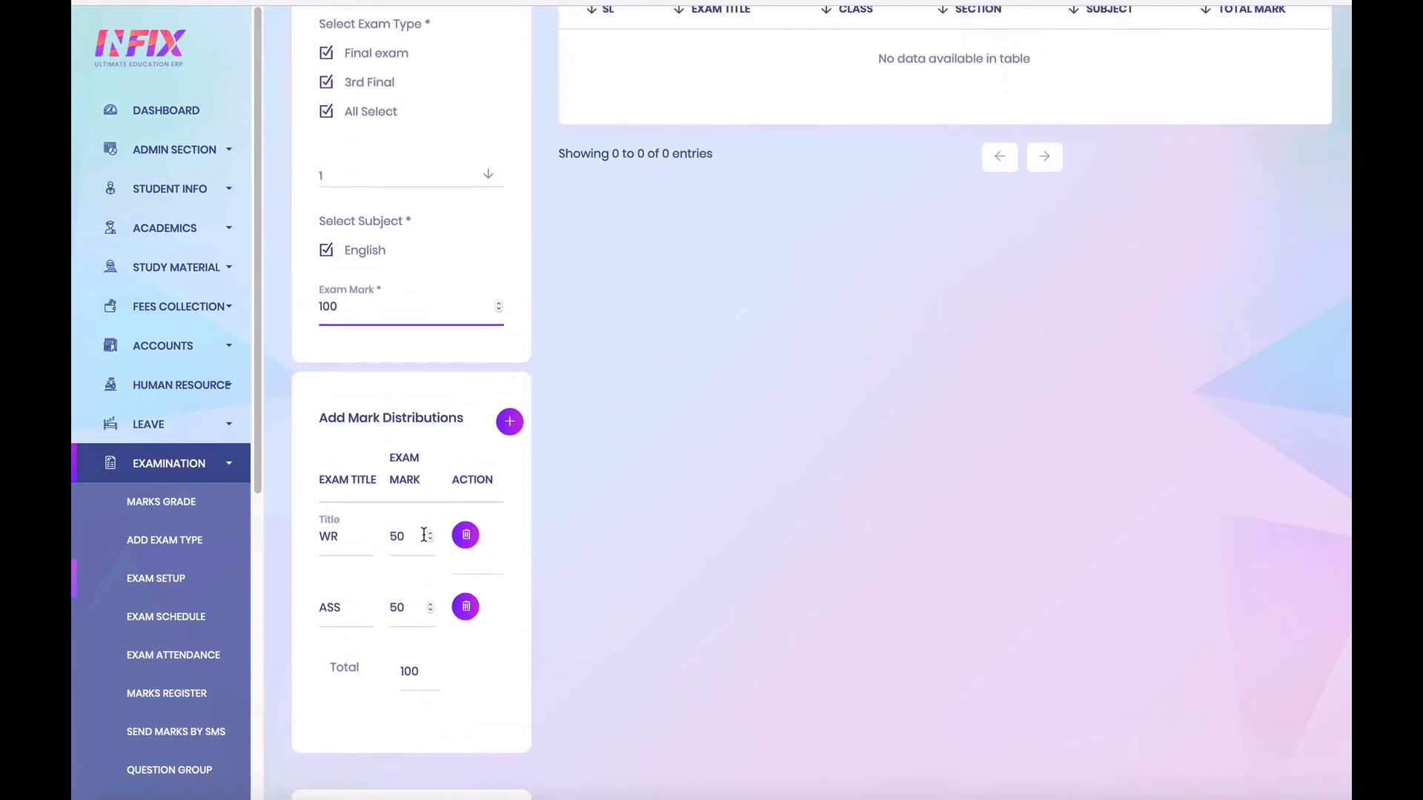
pyautogui.scroll(-3, 424, 533)
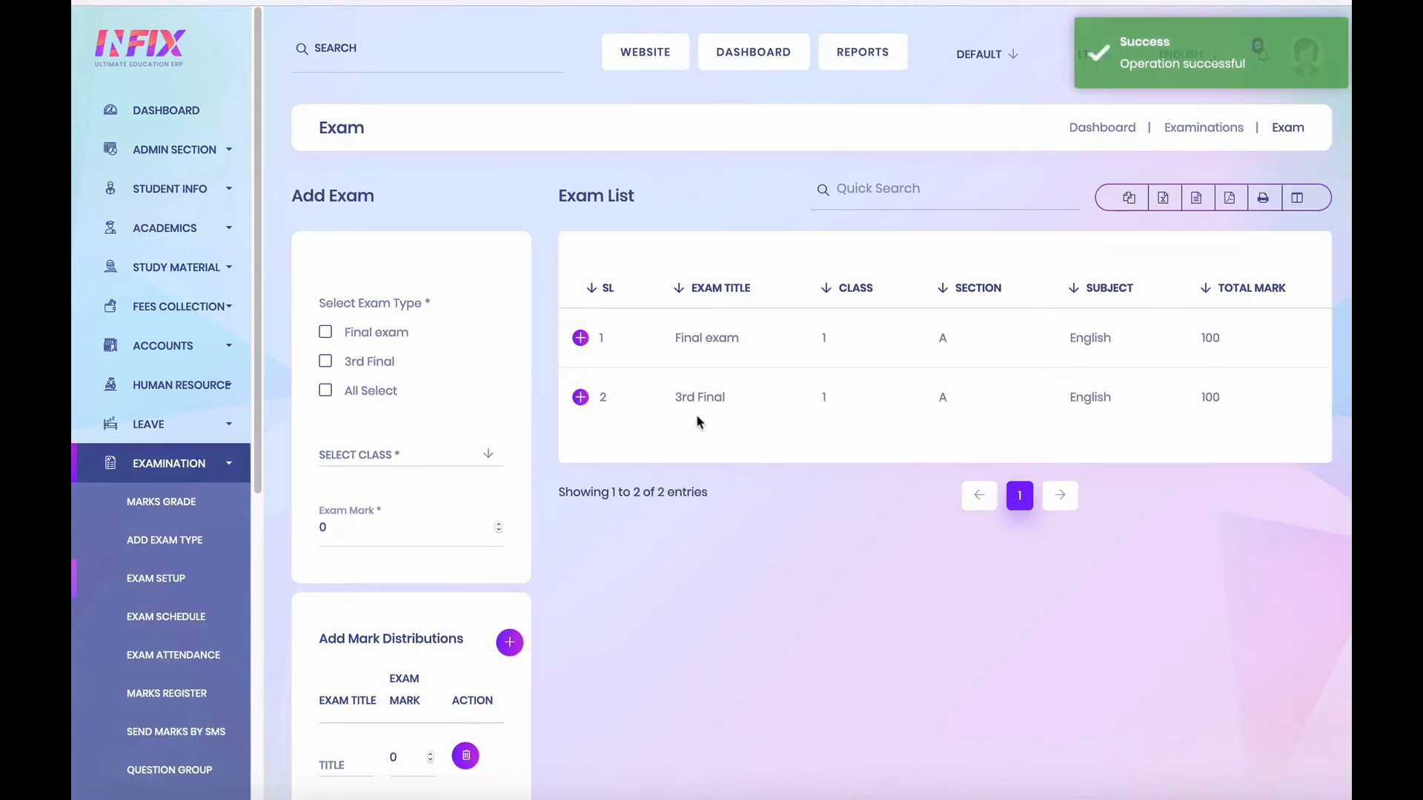
pyautogui.moveTo(673, 398); pyautogui.dragTo(748, 403)
# Step: In the class and exam time setup, choose Exam time as the time type and enter "1st" as the period
pyautogui.scroll(-3, 222, 348)
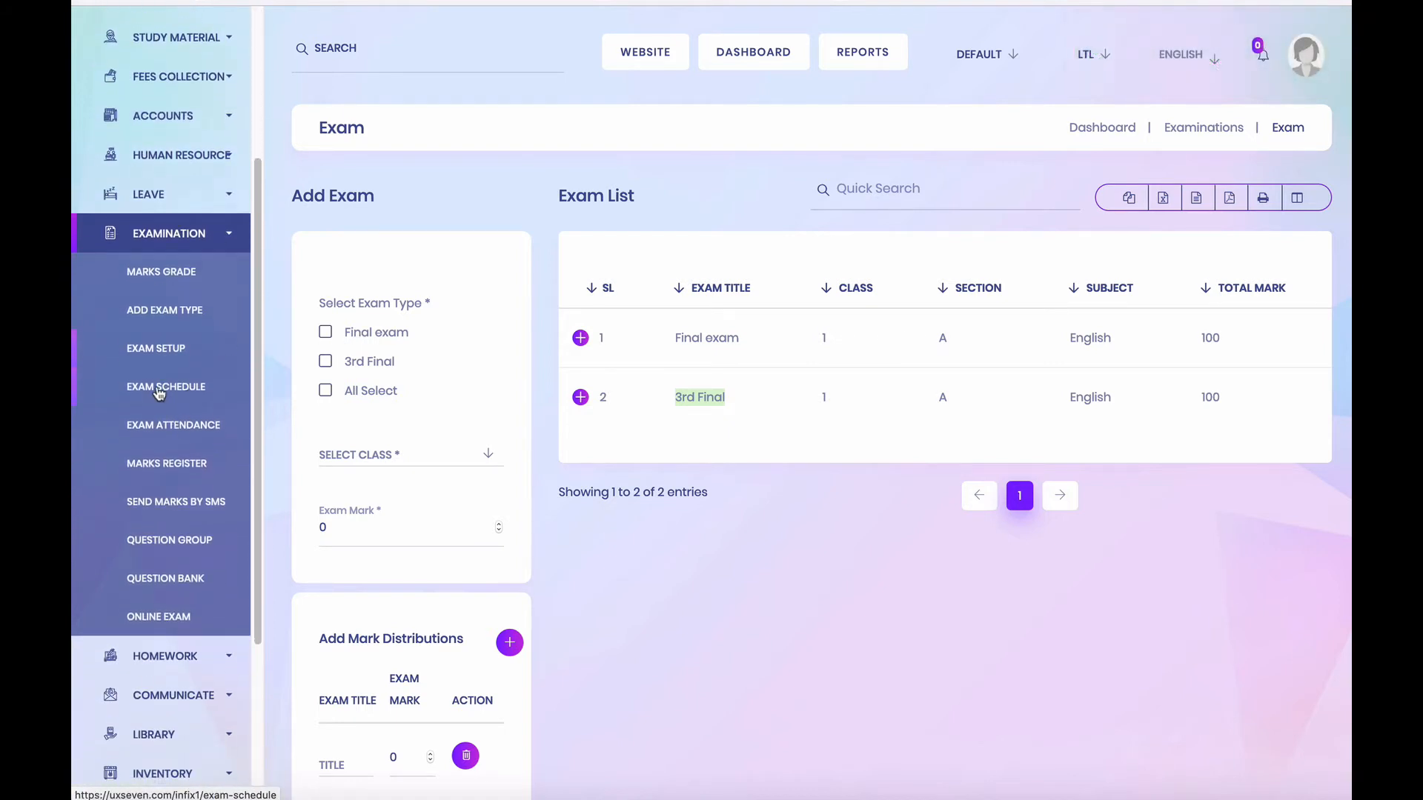
pyautogui.click(160, 391)
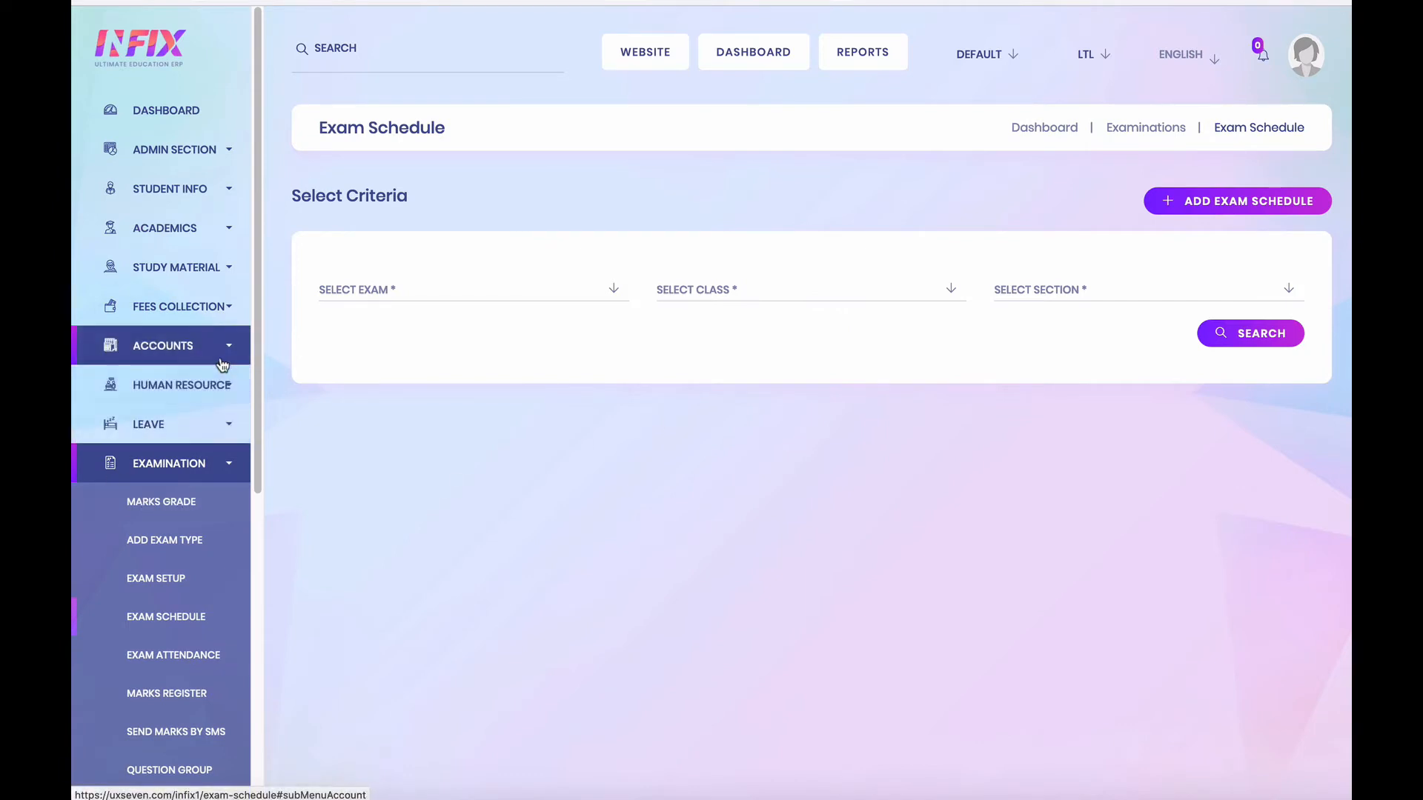
pyautogui.click(226, 231)
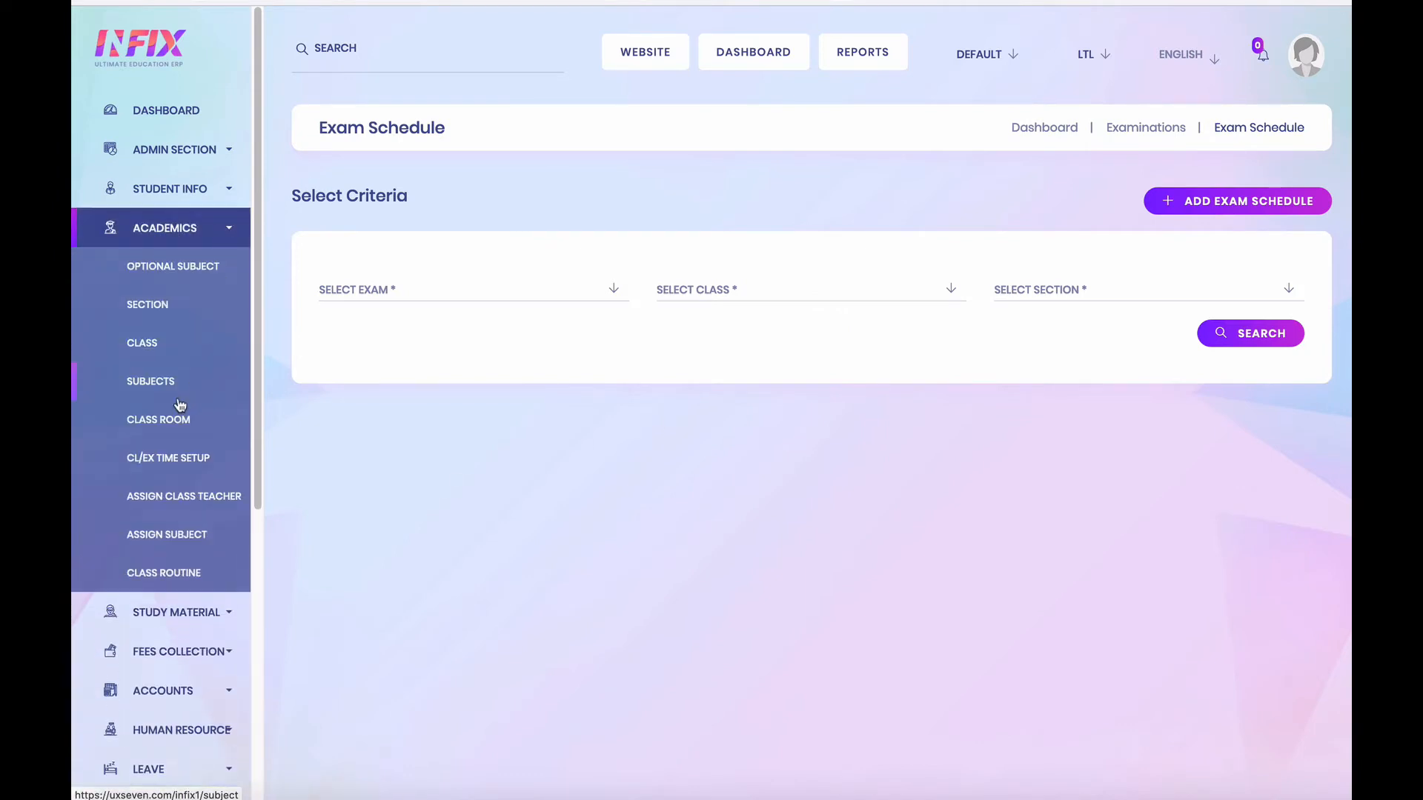
pyautogui.click(163, 461)
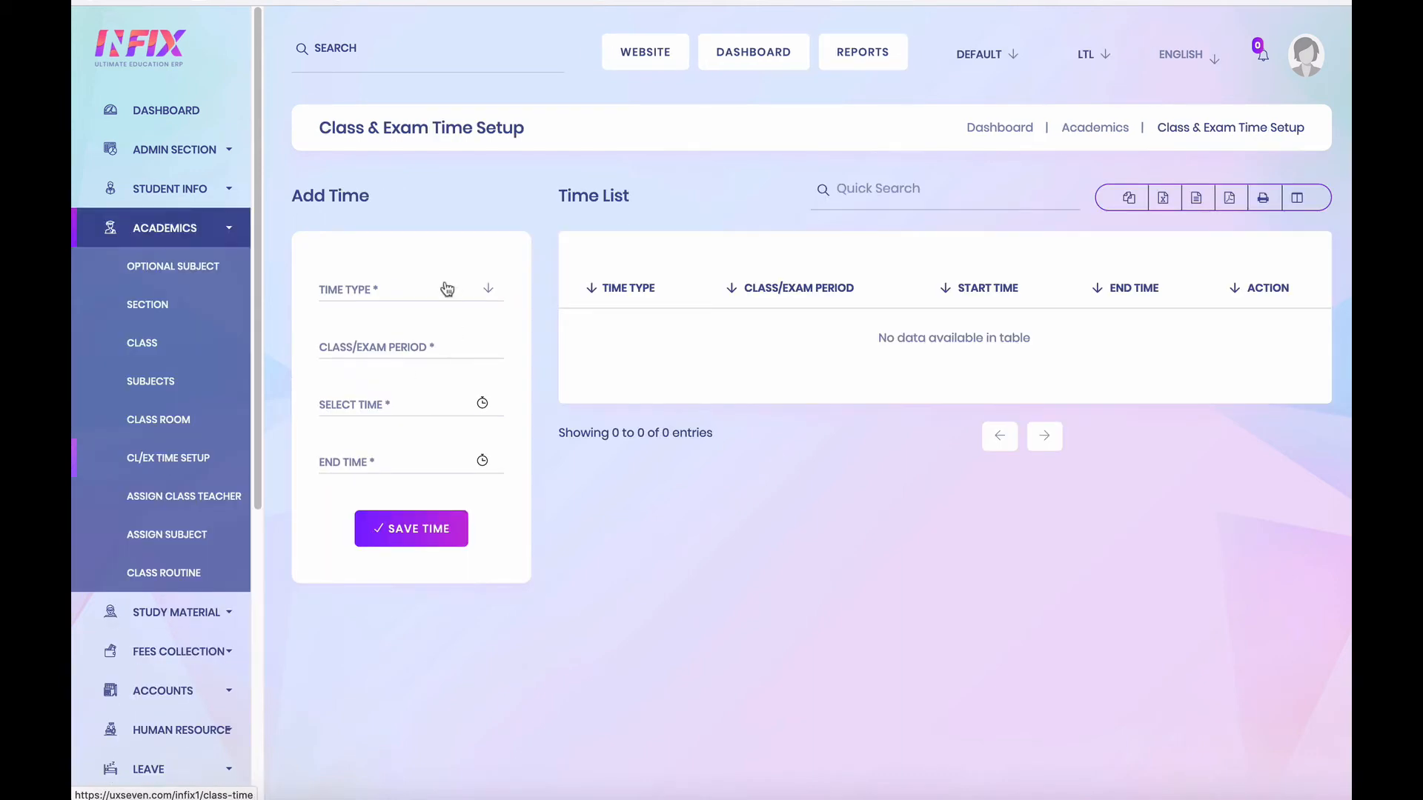
pyautogui.click(412, 291)
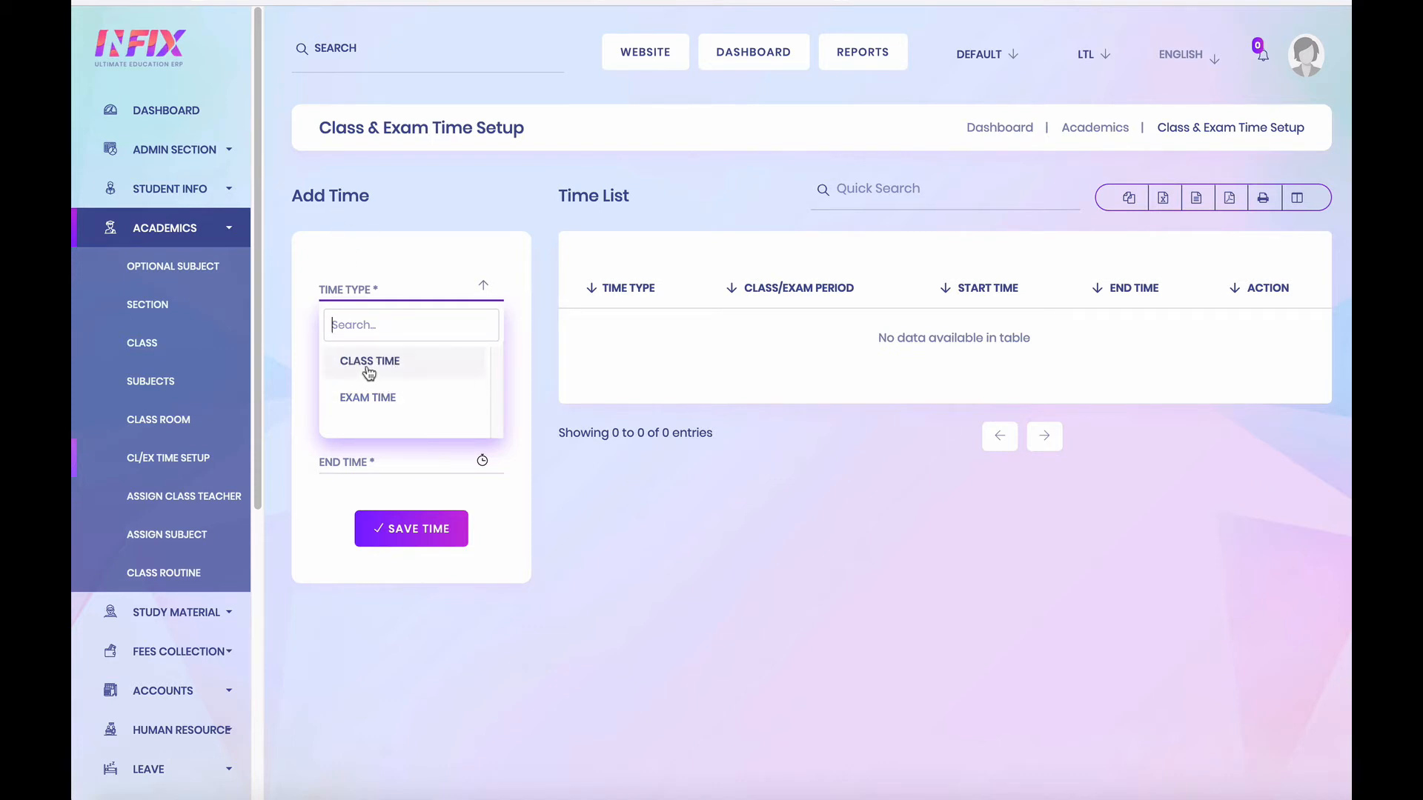
pyautogui.click(372, 400)
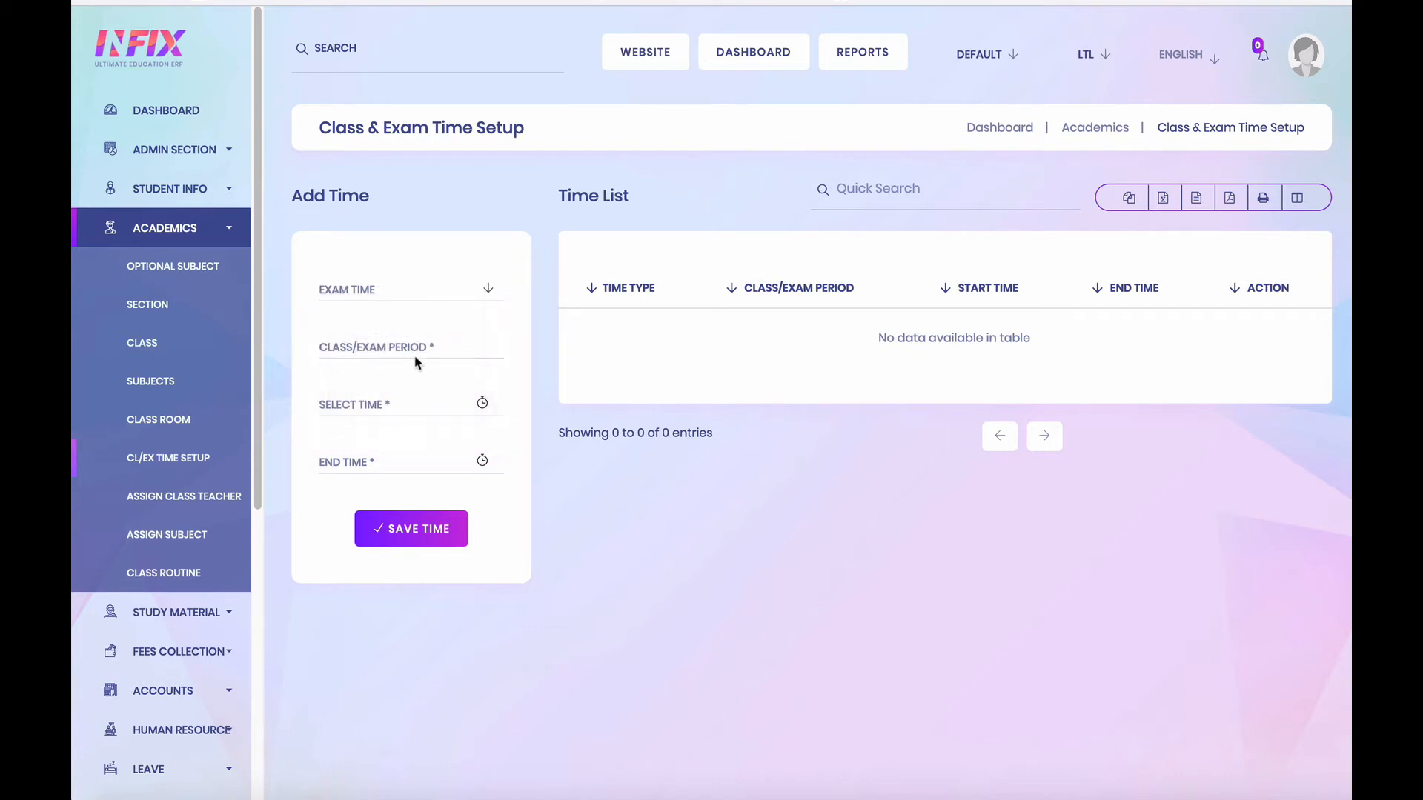
pyautogui.click(426, 346)
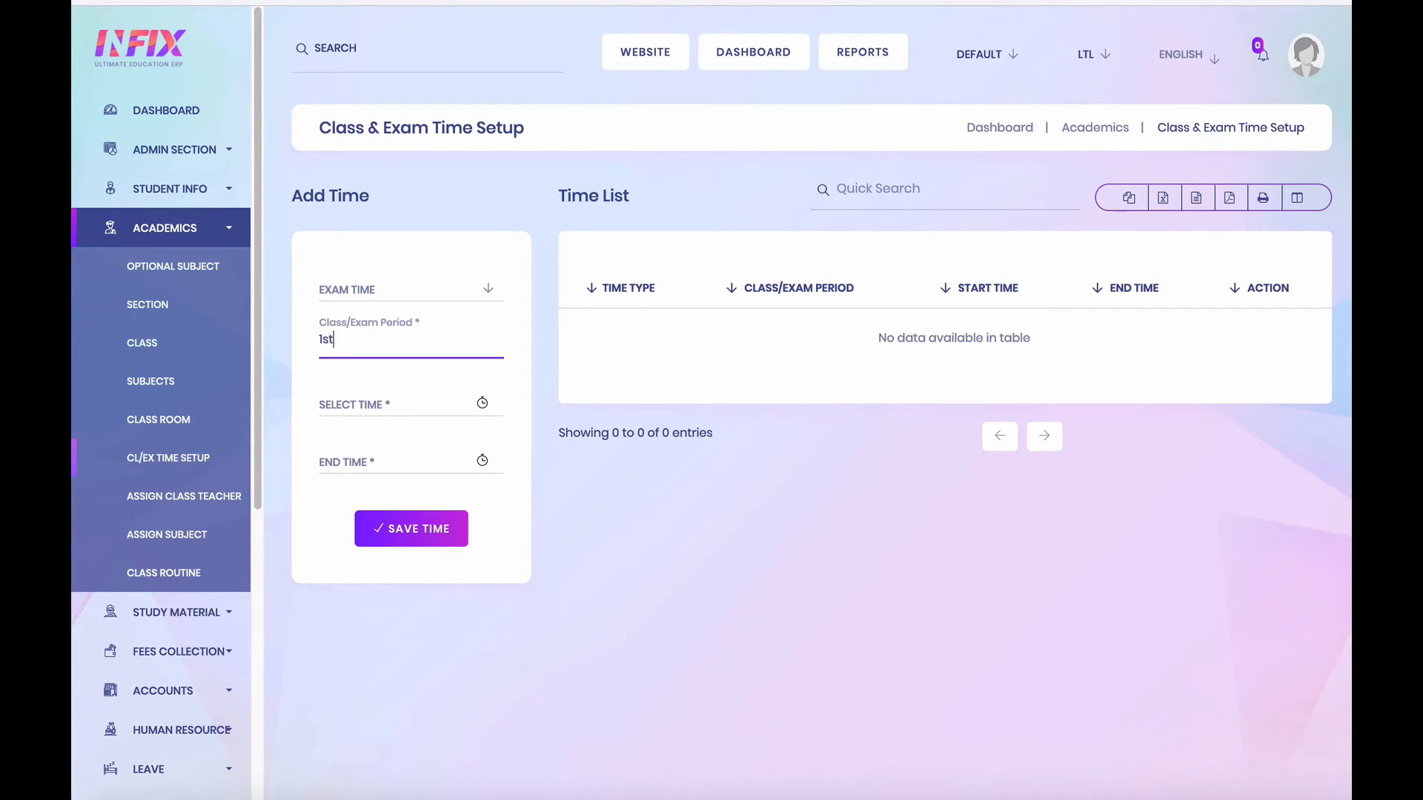
# Step: Set the start time of the 1st exam period to 9:00 AM
pyautogui.click(423, 407)
pyautogui.click(369, 522)
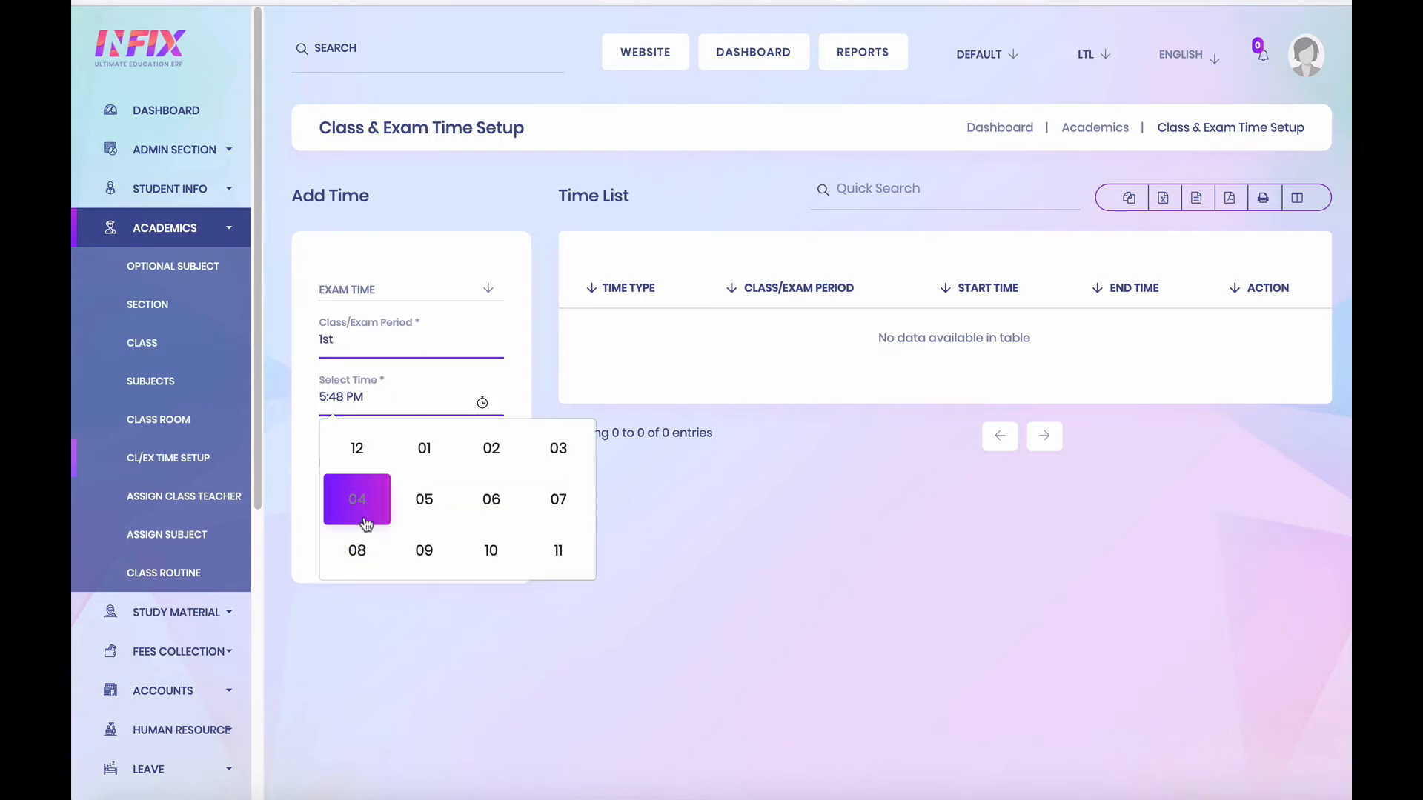
pyautogui.click(435, 552)
pyautogui.click(459, 507)
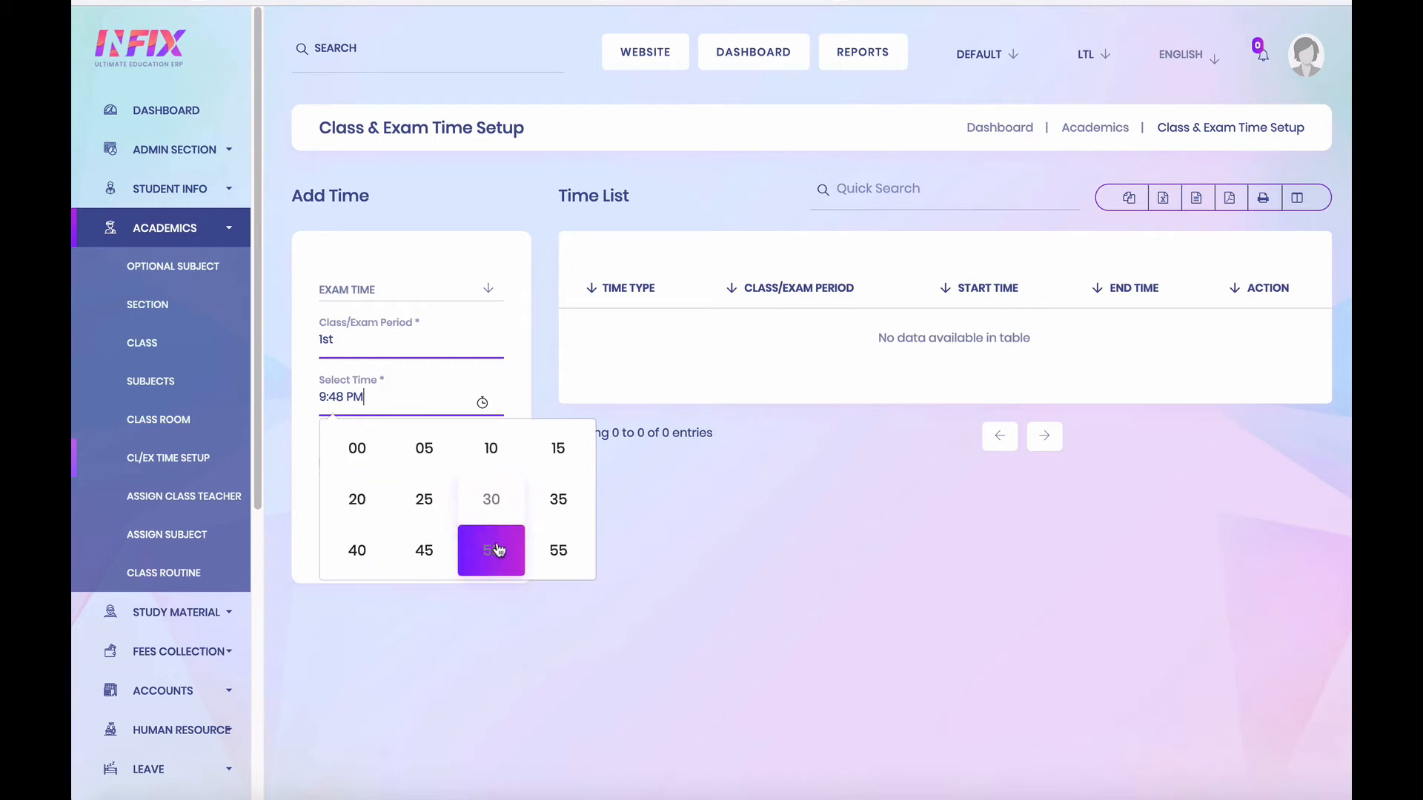
pyautogui.click(363, 452)
pyautogui.click(530, 504)
pyautogui.click(722, 556)
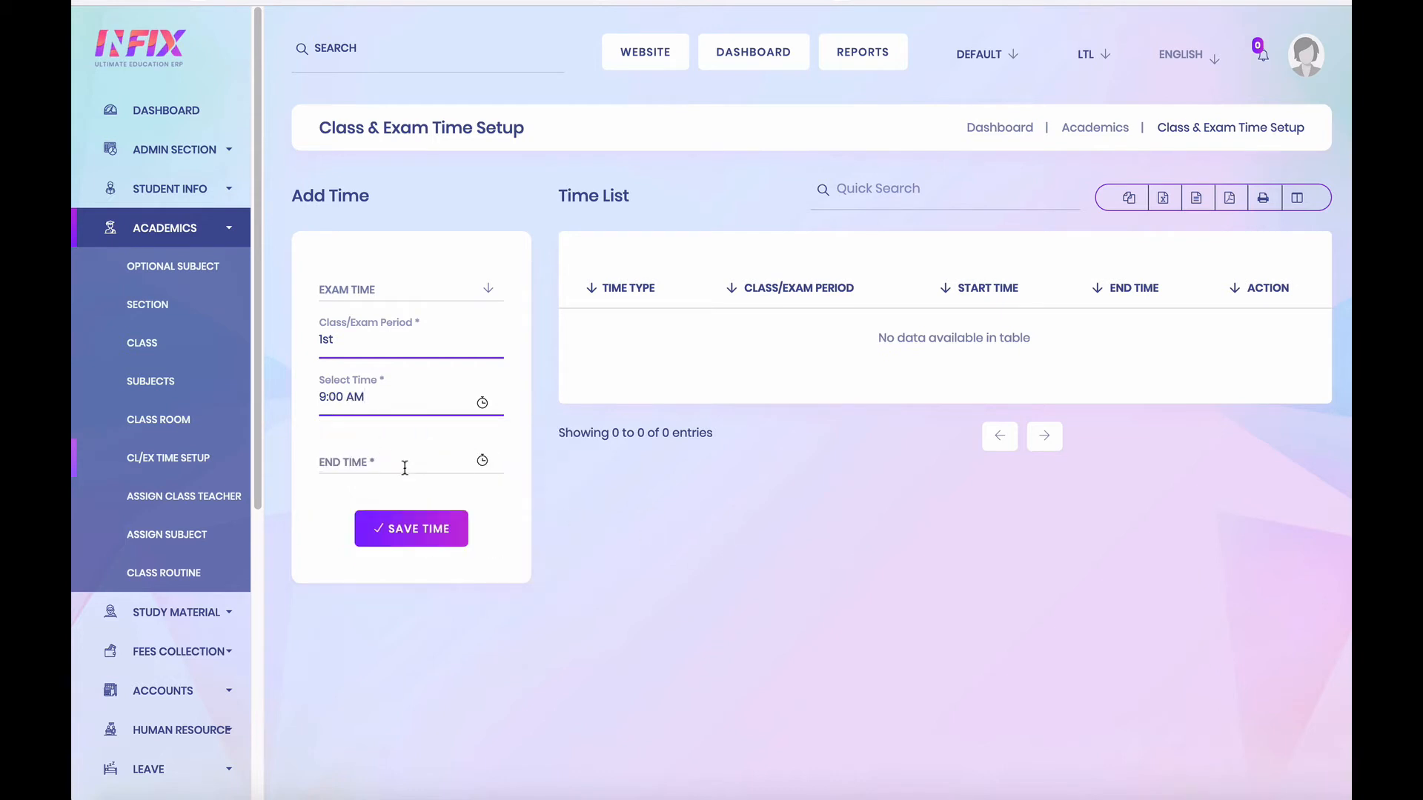
# Step: Set the exam period's end time to 10:00 AM and save the time
pyautogui.click(403, 467)
pyautogui.click(365, 576)
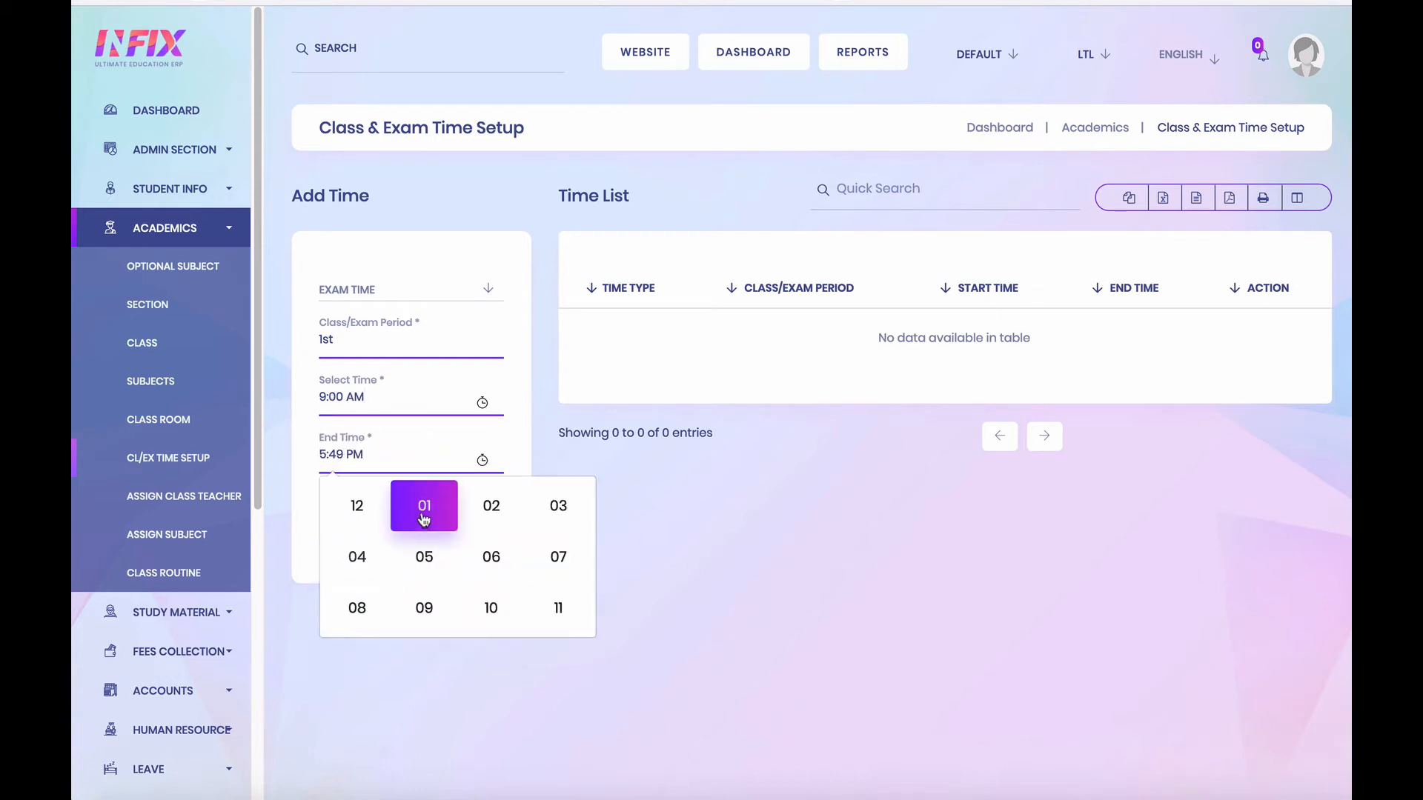
pyautogui.click(486, 606)
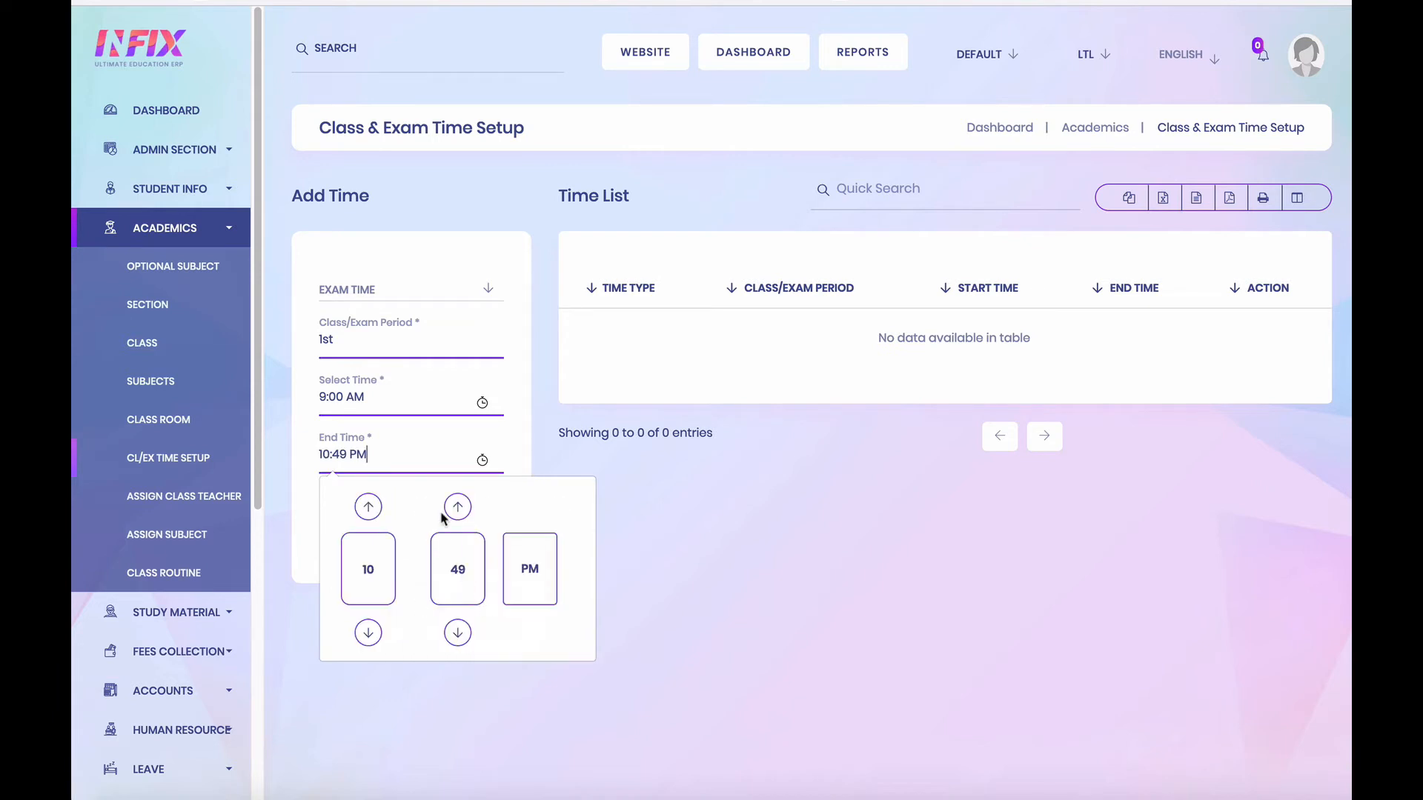
pyautogui.click(463, 573)
pyautogui.click(357, 506)
pyautogui.click(527, 567)
pyautogui.click(744, 606)
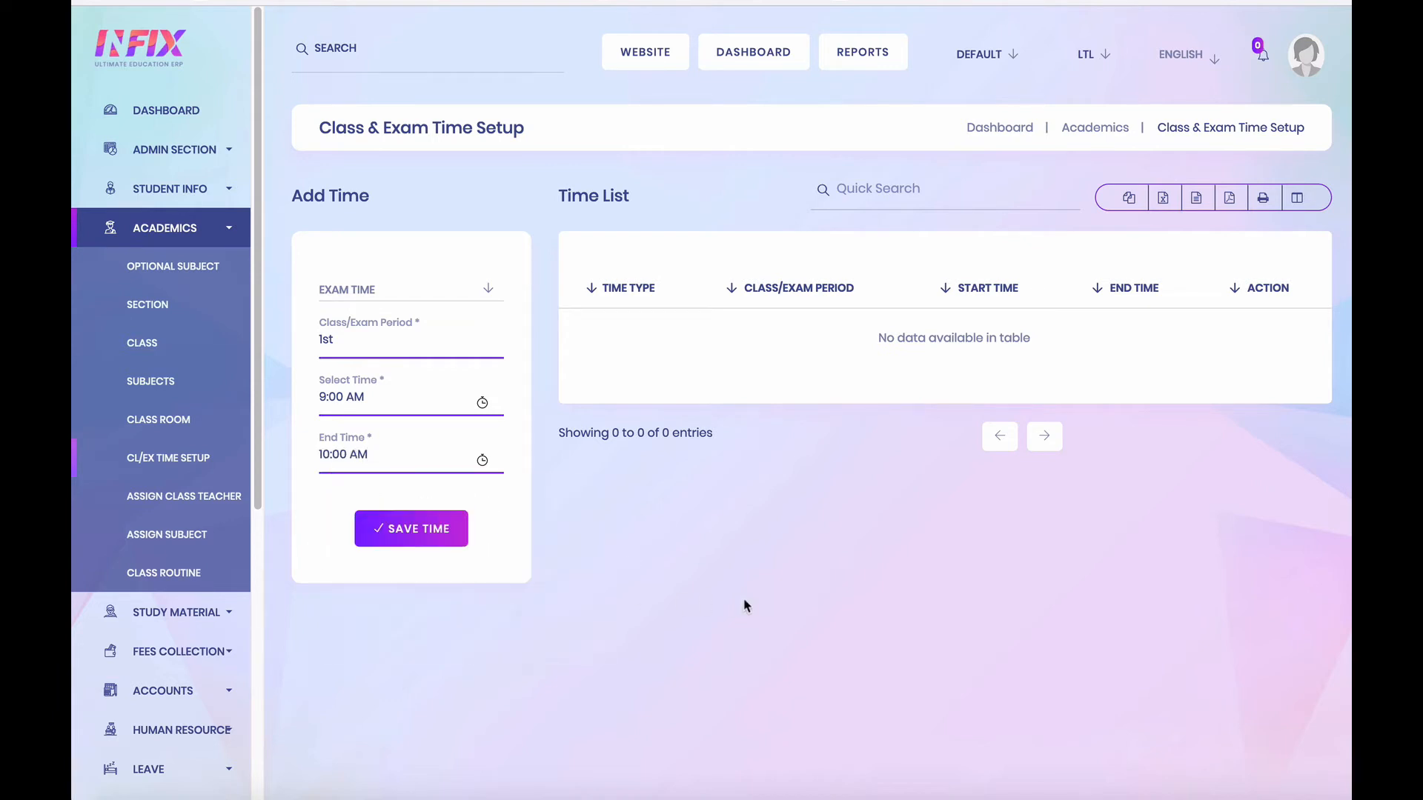
pyautogui.click(443, 534)
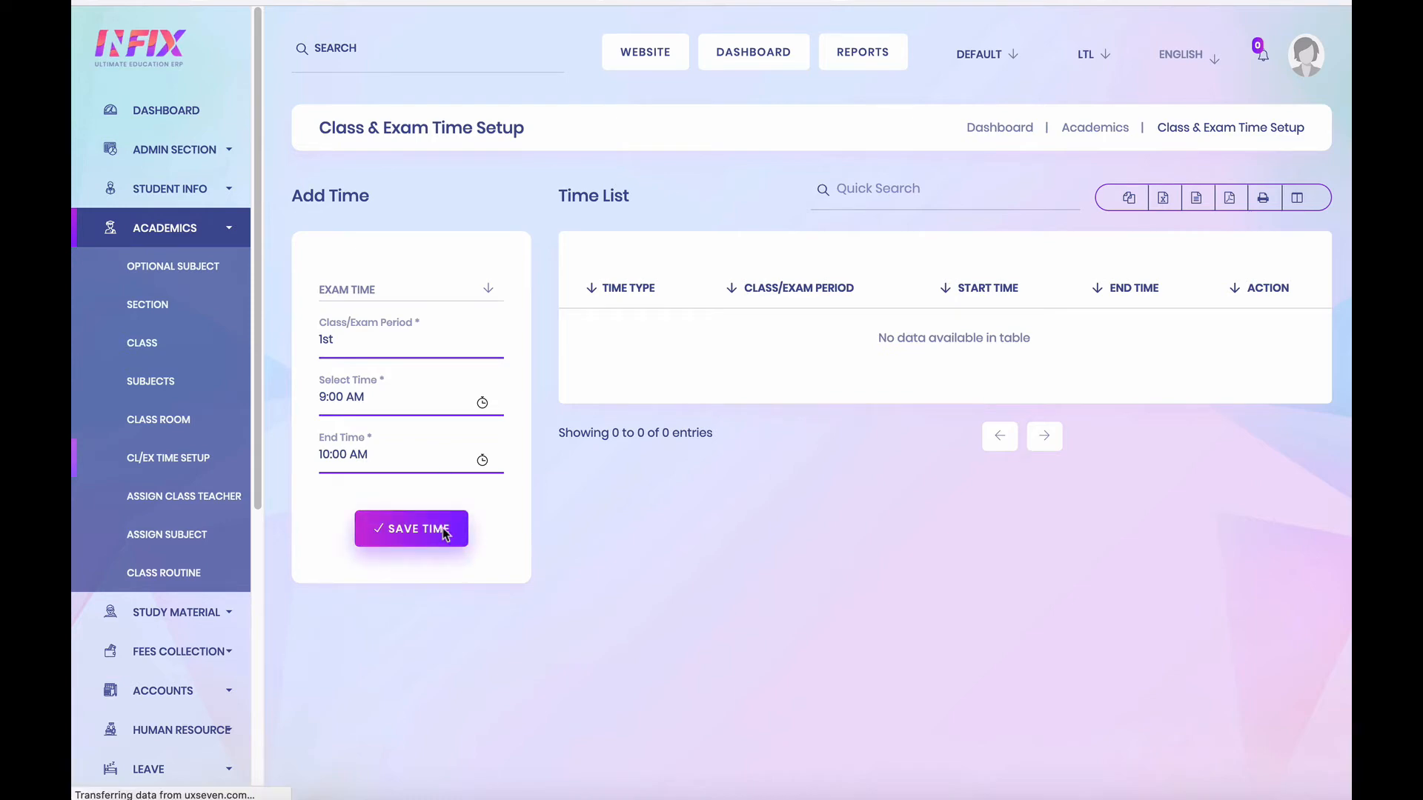
# Step: Start adding an exam schedule and search with exam 3rd Final, class 1 and the first available section
pyautogui.scroll(-4, 218, 552)
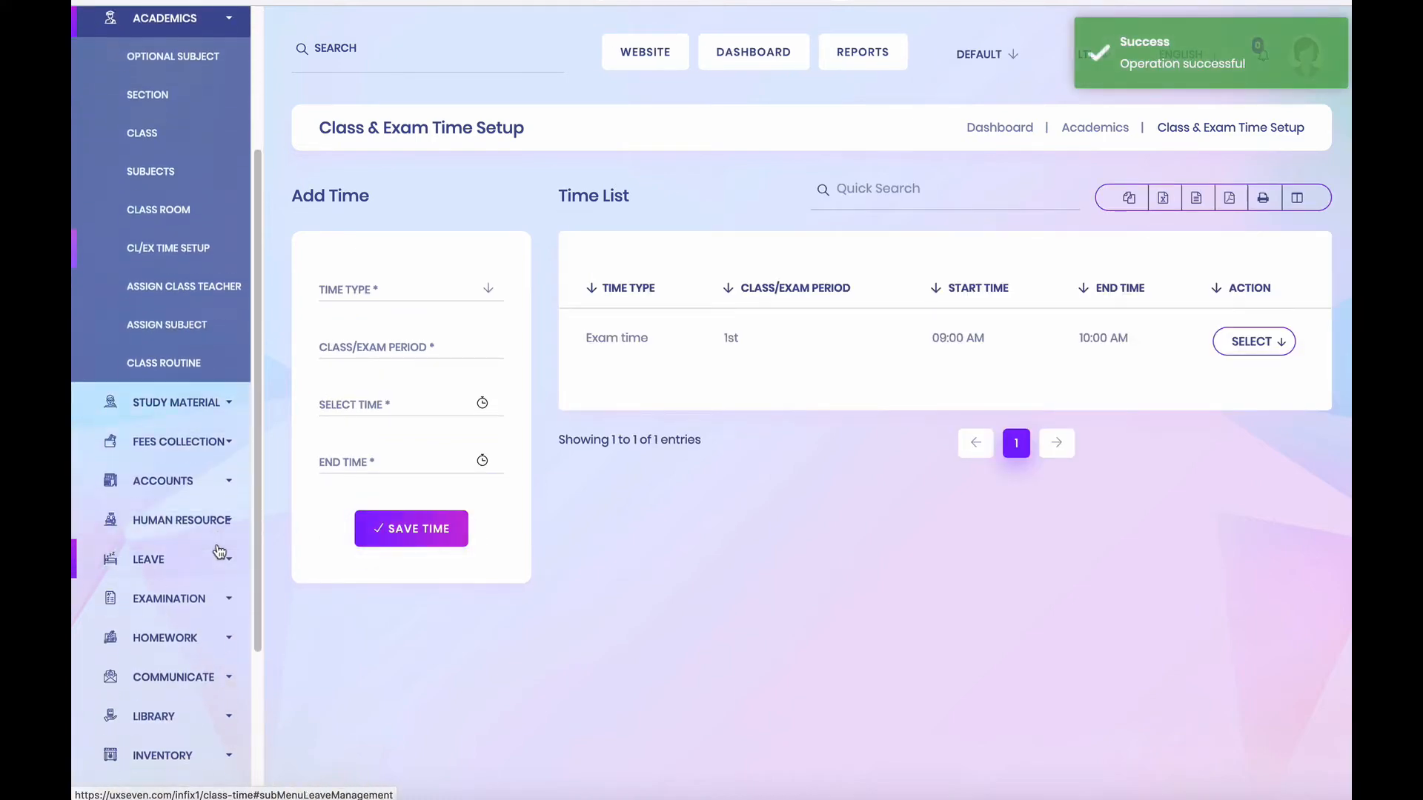
pyautogui.click(225, 527)
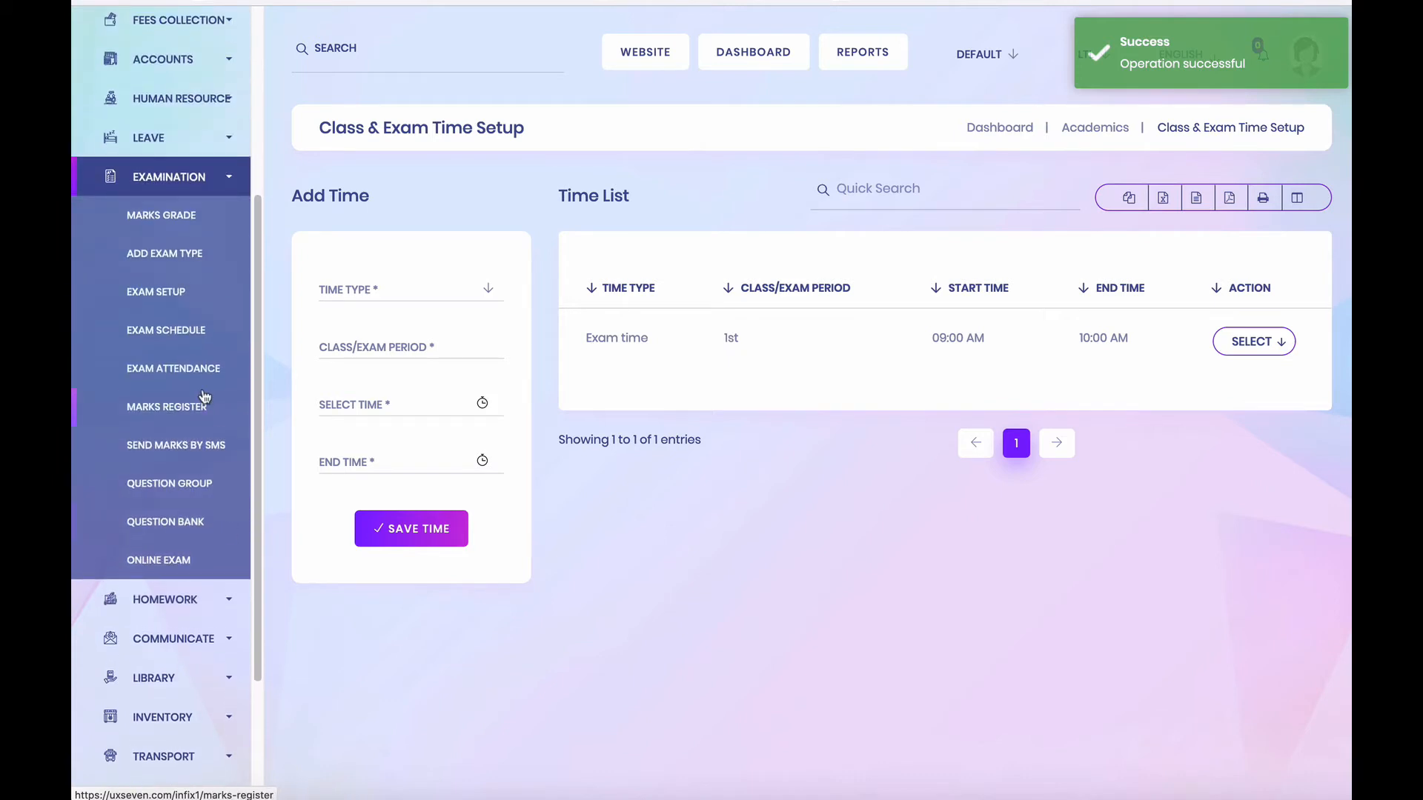
pyautogui.click(175, 334)
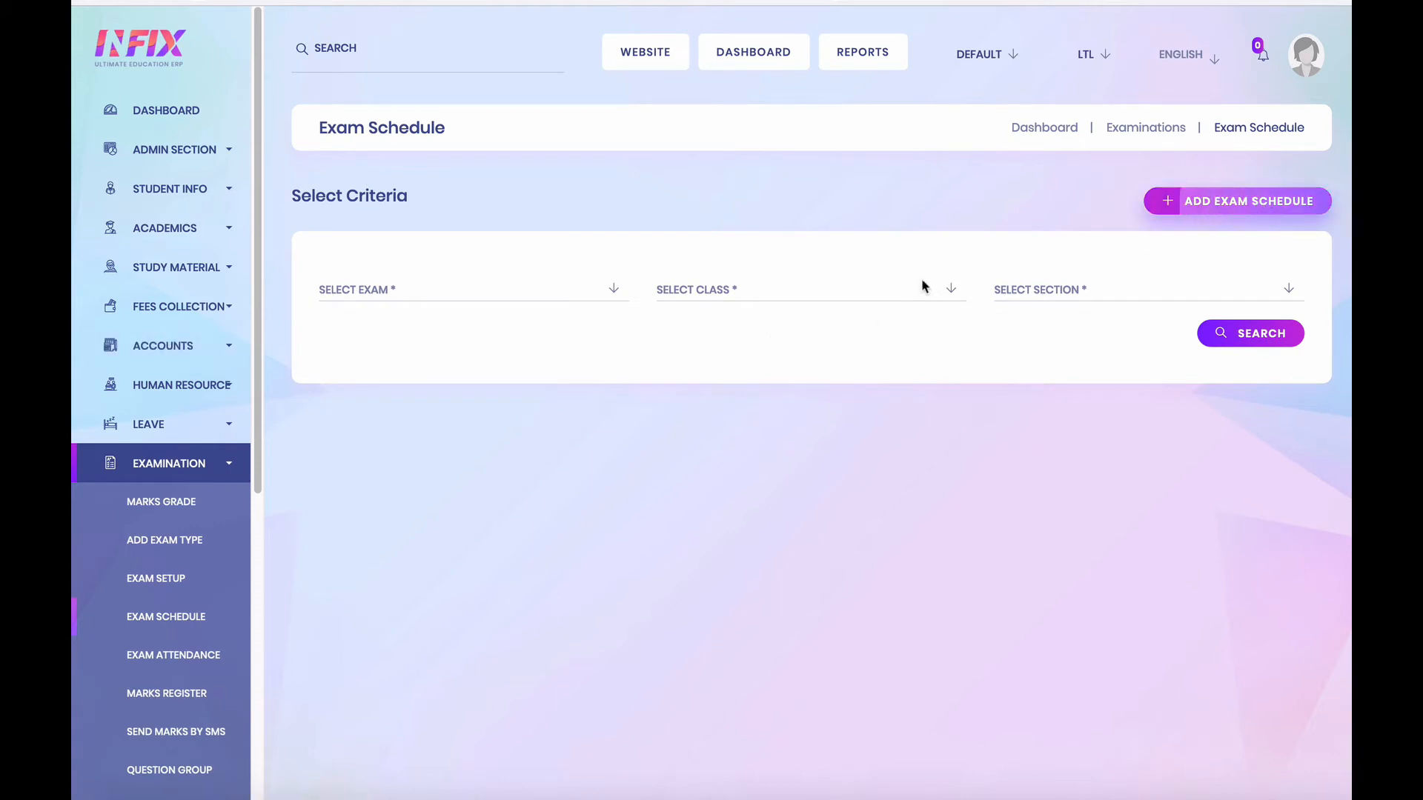
pyautogui.click(423, 298)
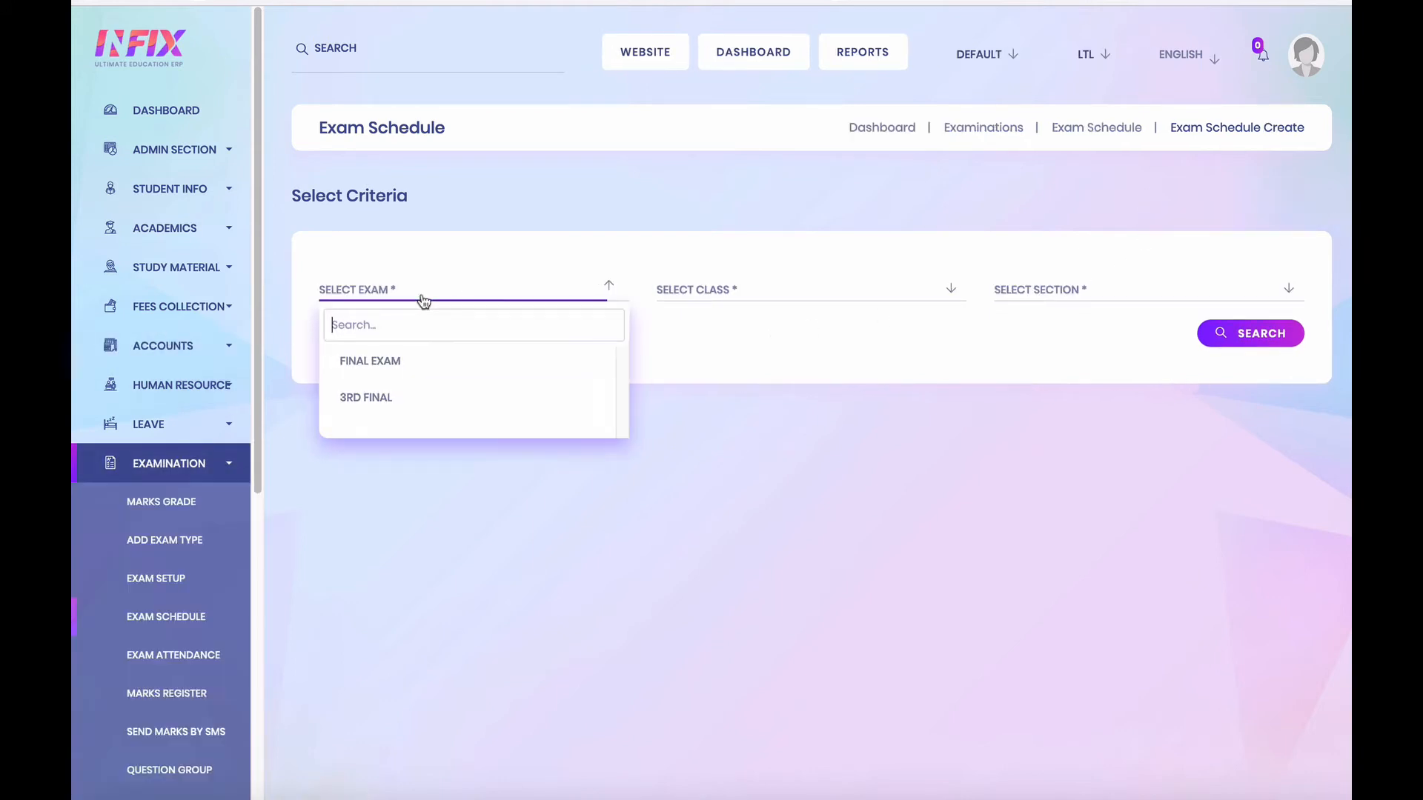
pyautogui.click(406, 397)
pyautogui.click(761, 302)
pyautogui.click(736, 382)
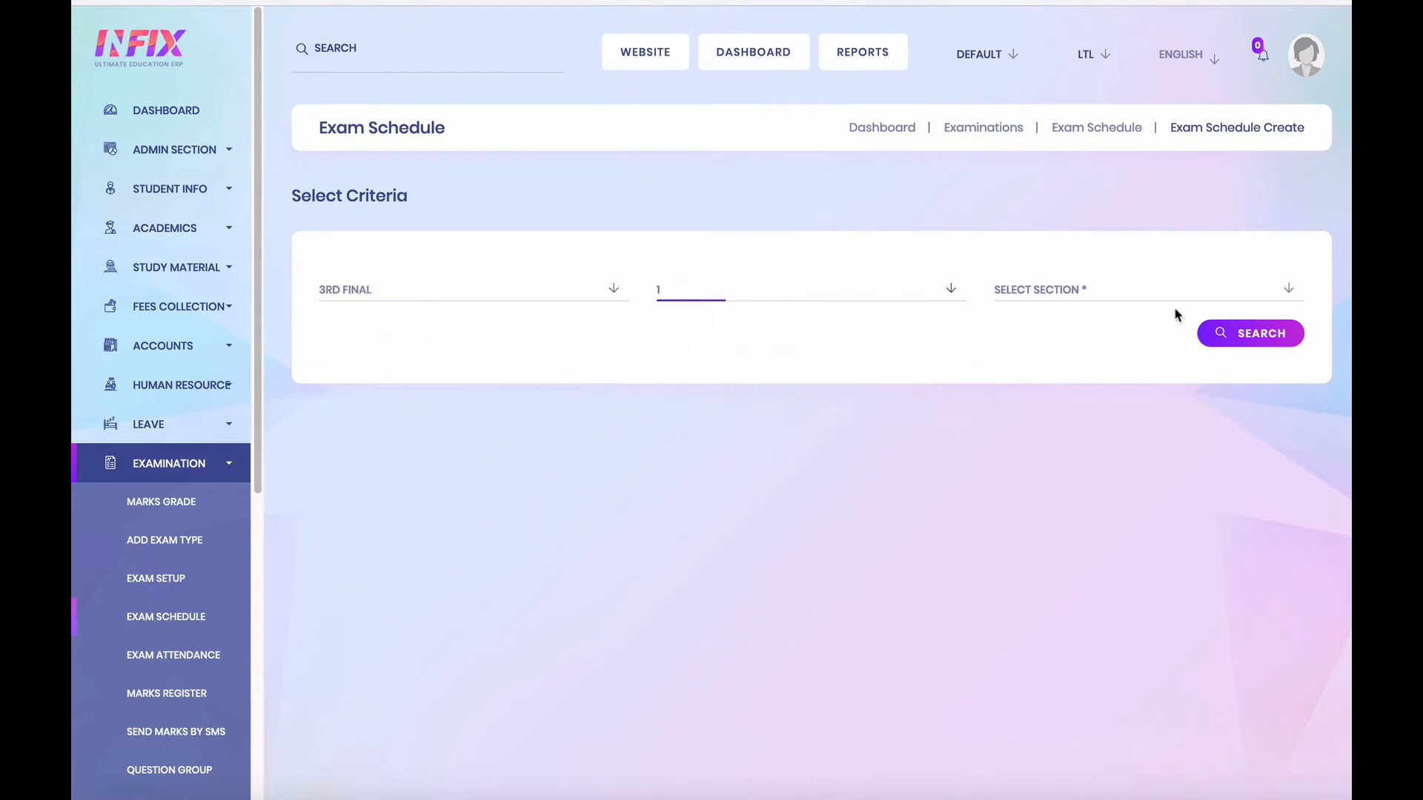
pyautogui.click(1145, 300)
pyautogui.click(1033, 365)
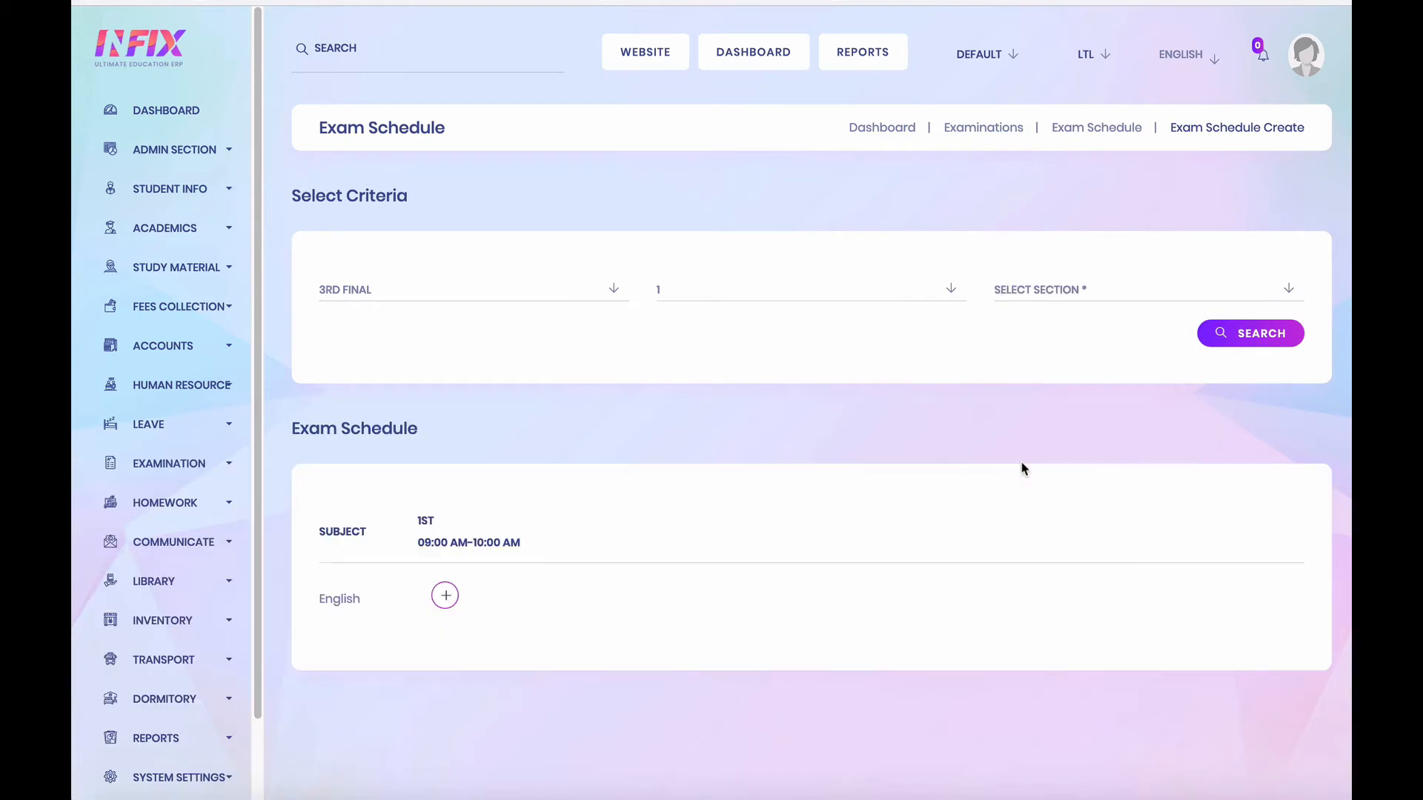
# Step: Try to create an exam routine for English in the 1st period, with date 07/29/2020 and a room
pyautogui.scroll(-1, 876, 442)
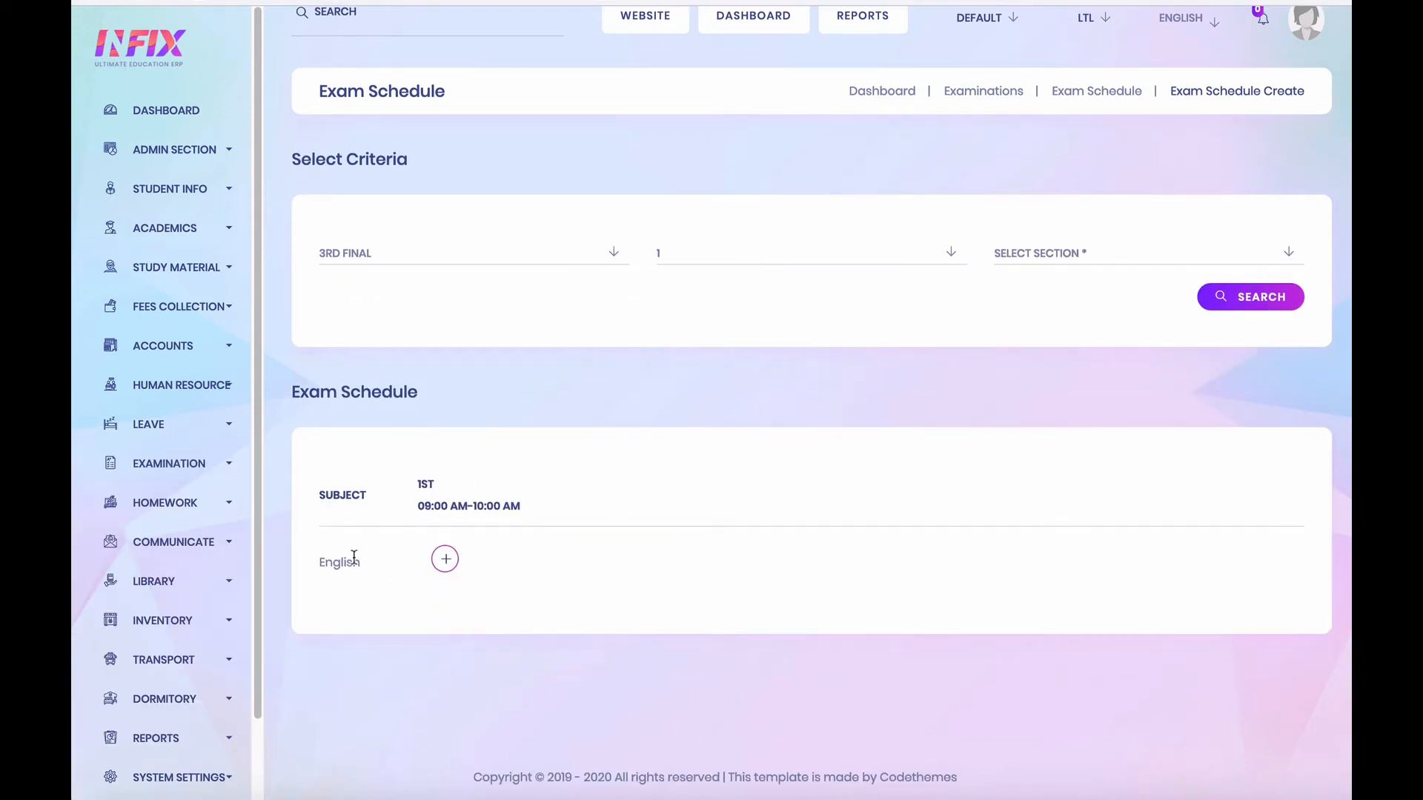
pyautogui.moveTo(313, 569); pyautogui.dragTo(349, 563)
pyautogui.click(445, 560)
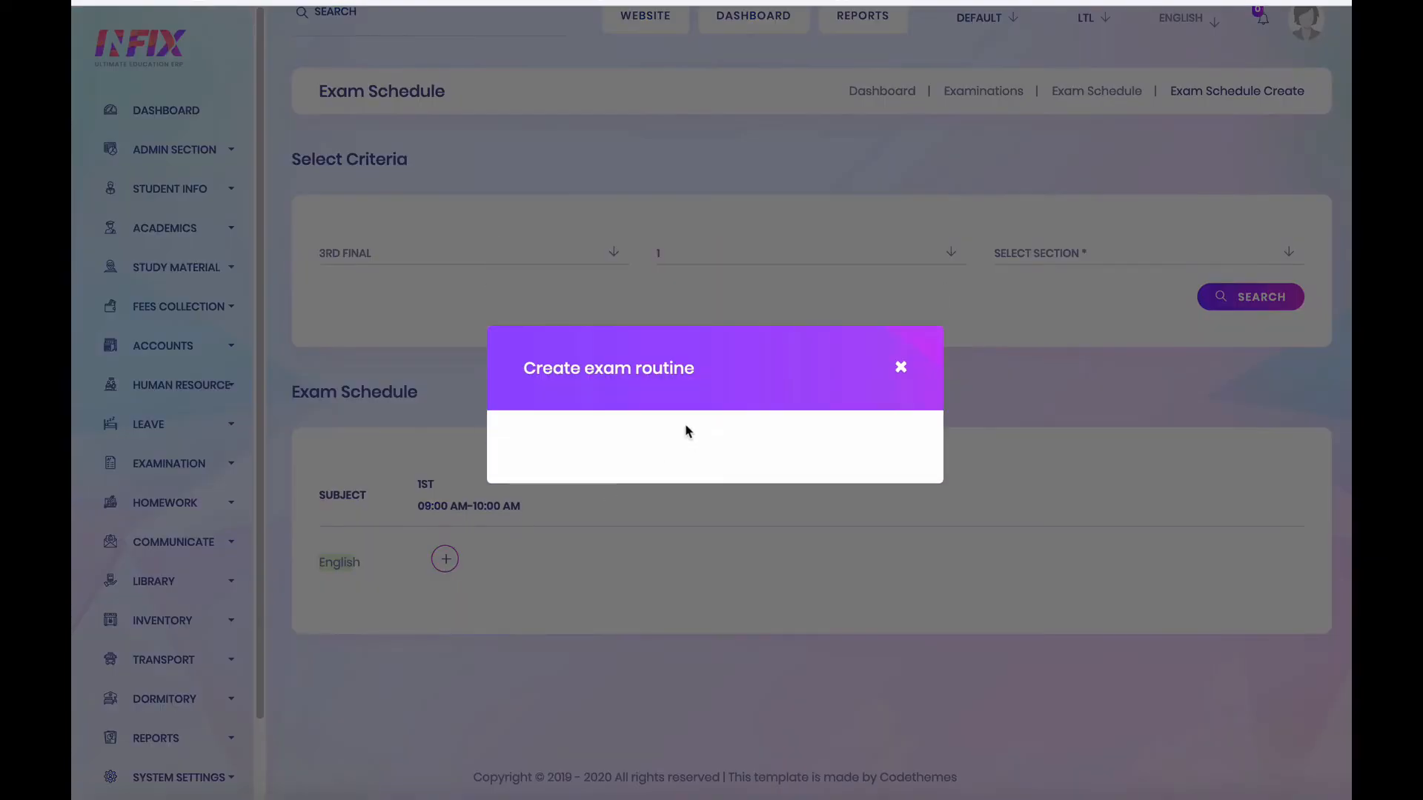
pyautogui.click(623, 384)
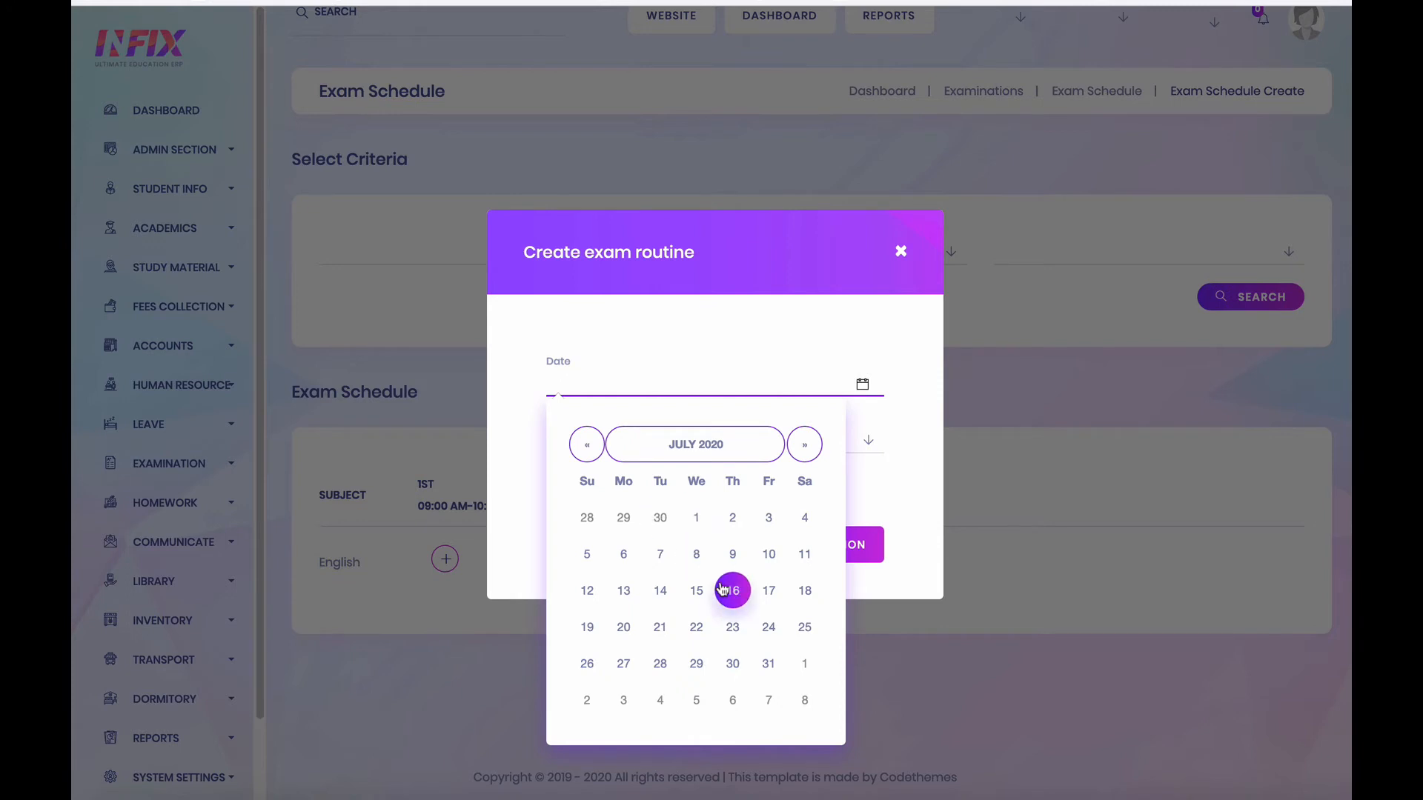
pyautogui.click(696, 665)
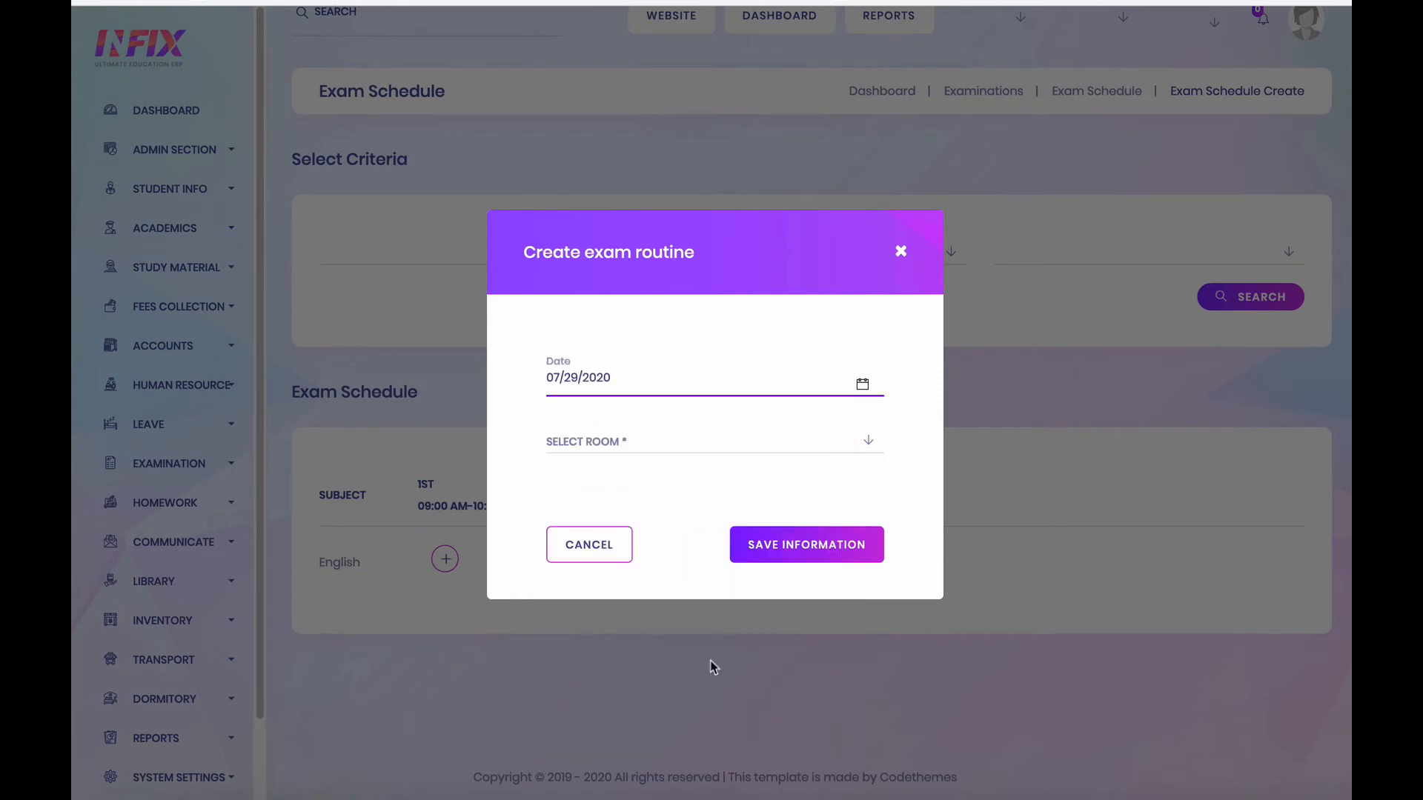
pyautogui.click(668, 445)
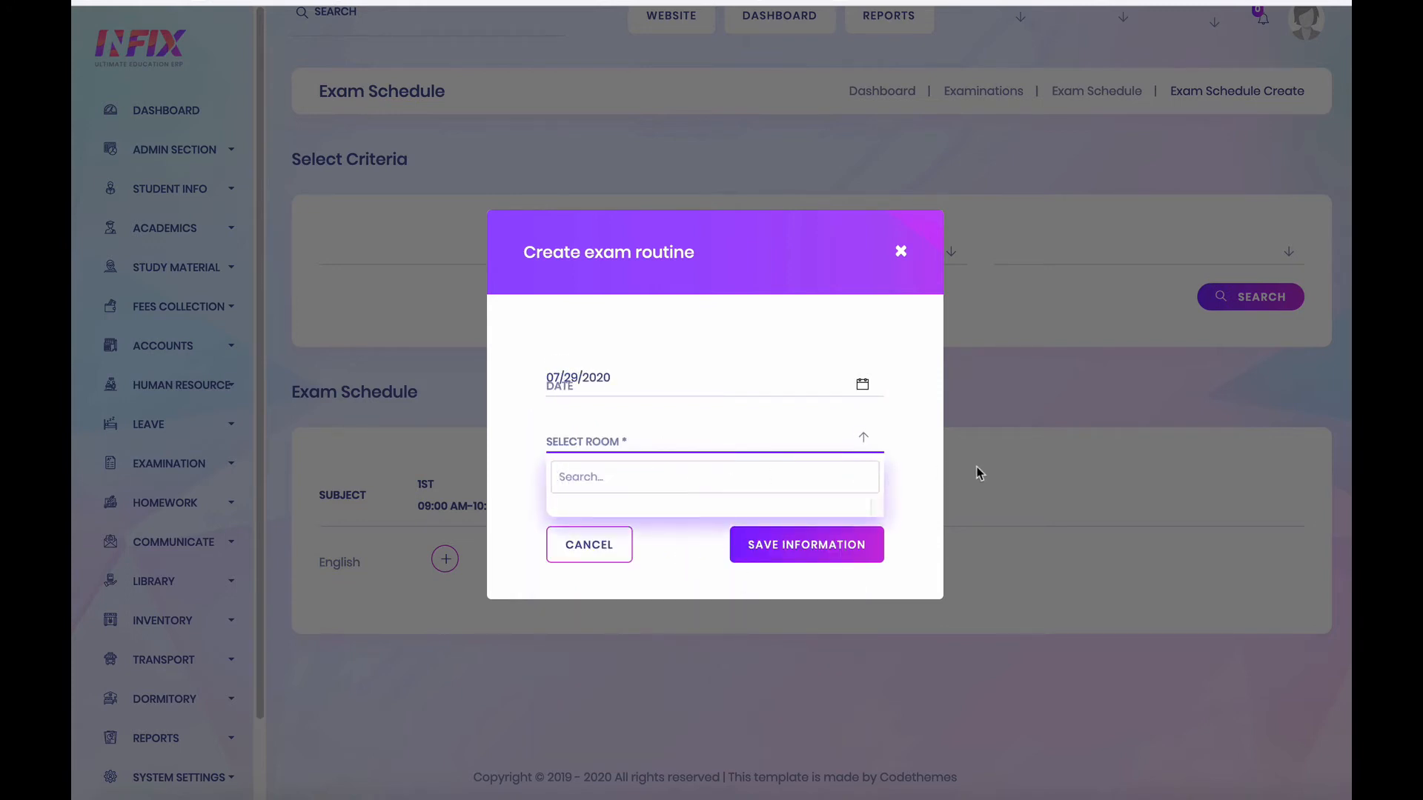
pyautogui.click(976, 465)
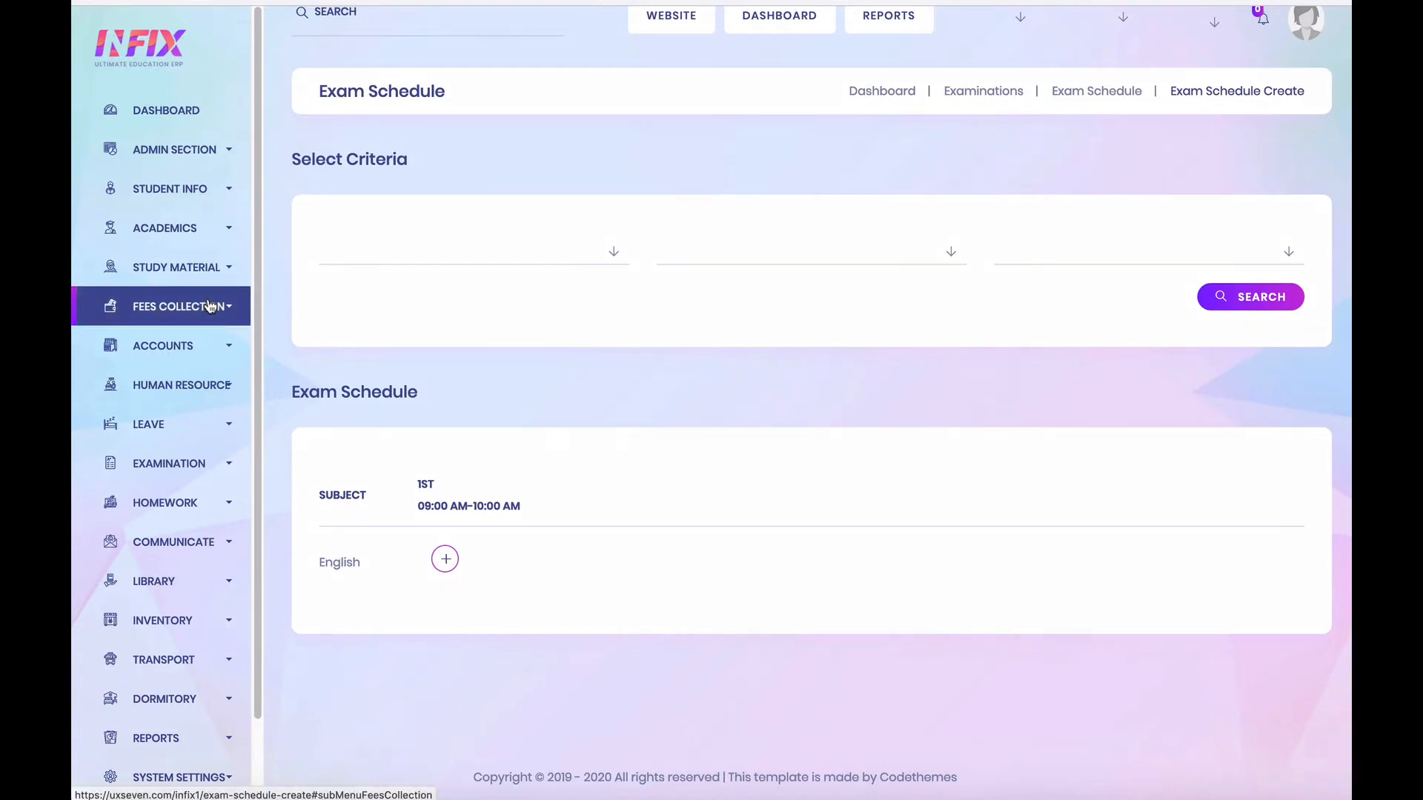
# Step: Open the class room page in a new browser tab and save room number 101 with a capacity of 10
pyautogui.click(211, 229)
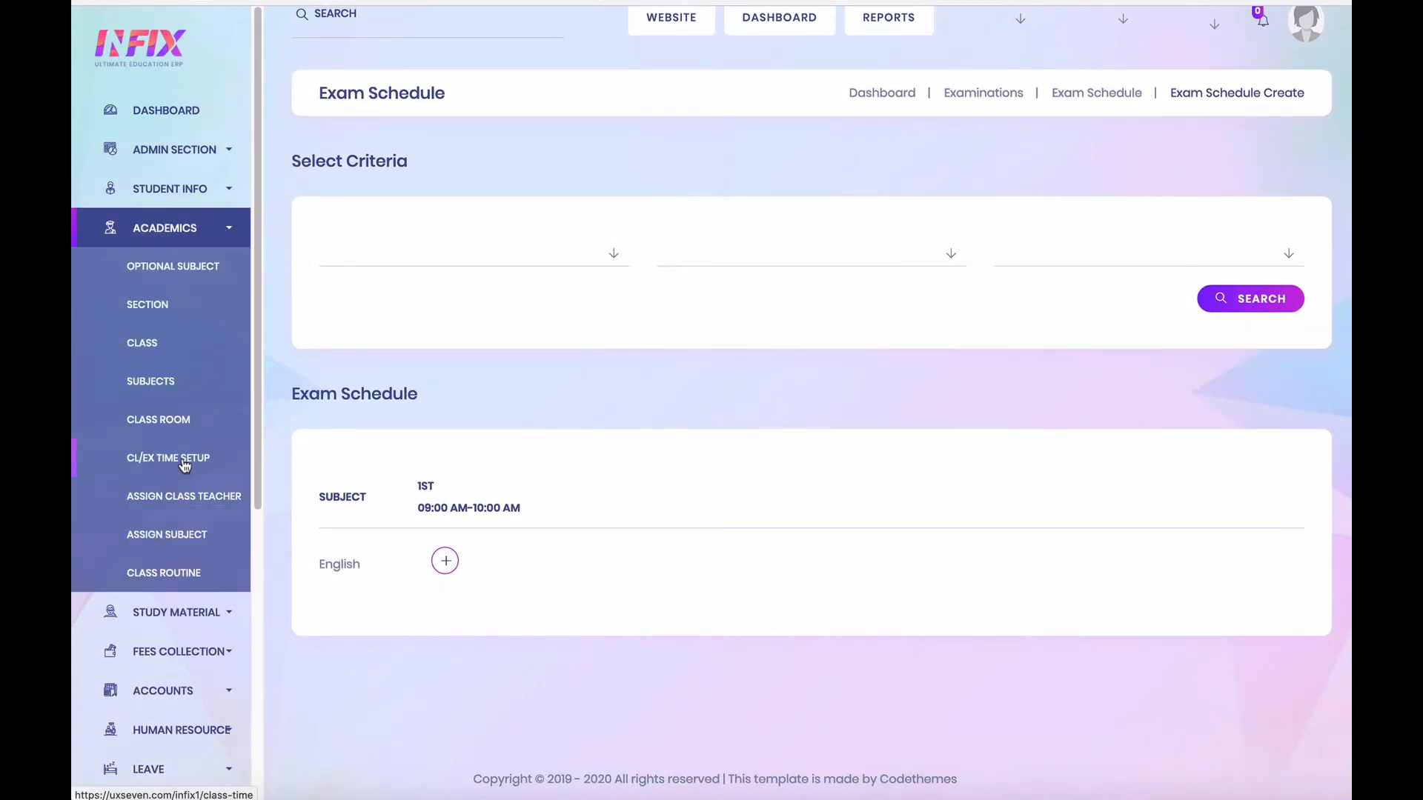
pyautogui.rightClick(159, 419)
pyautogui.click(167, 424)
pyautogui.click(711, 2)
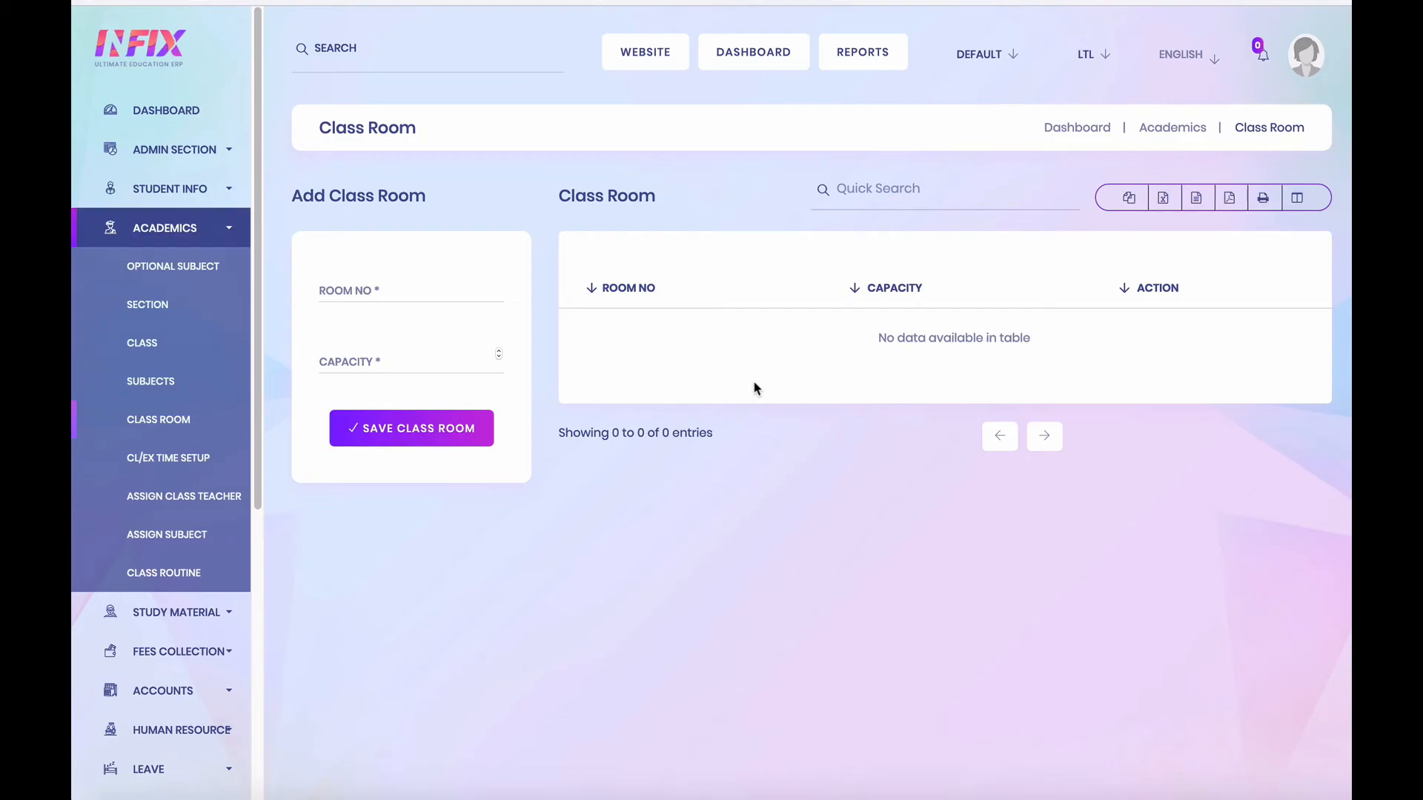
pyautogui.click(400, 286)
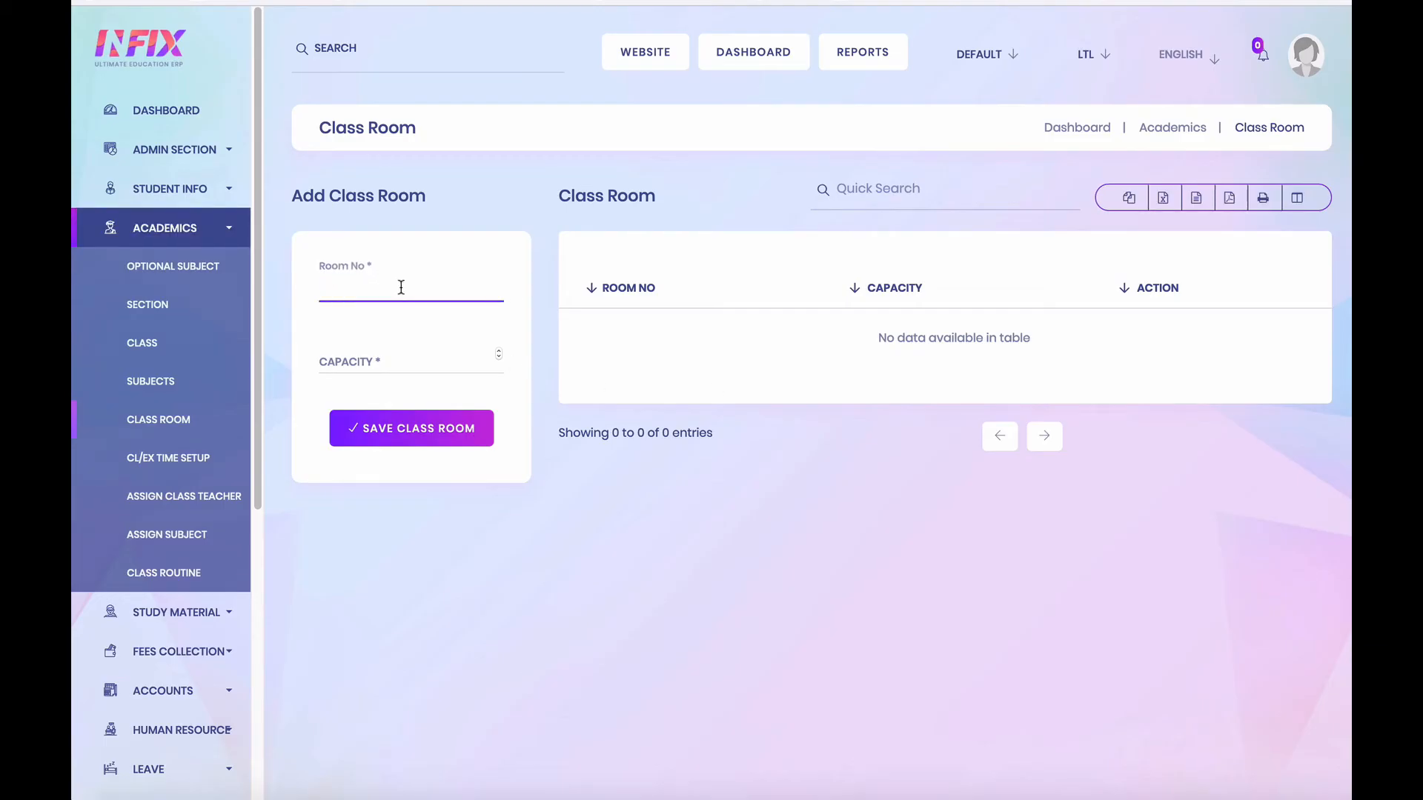
pyautogui.click(405, 365)
pyautogui.write('10')
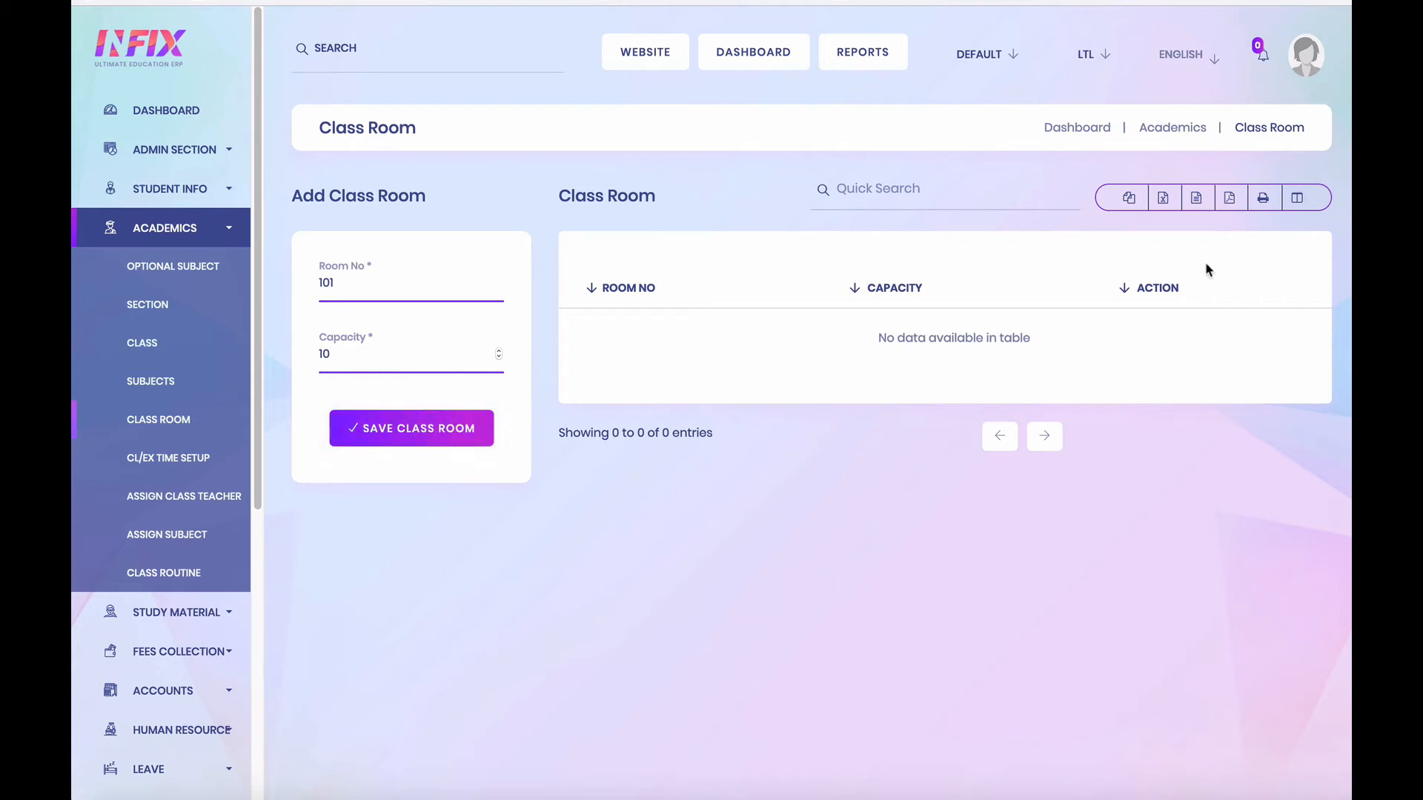
pyautogui.press('Return')
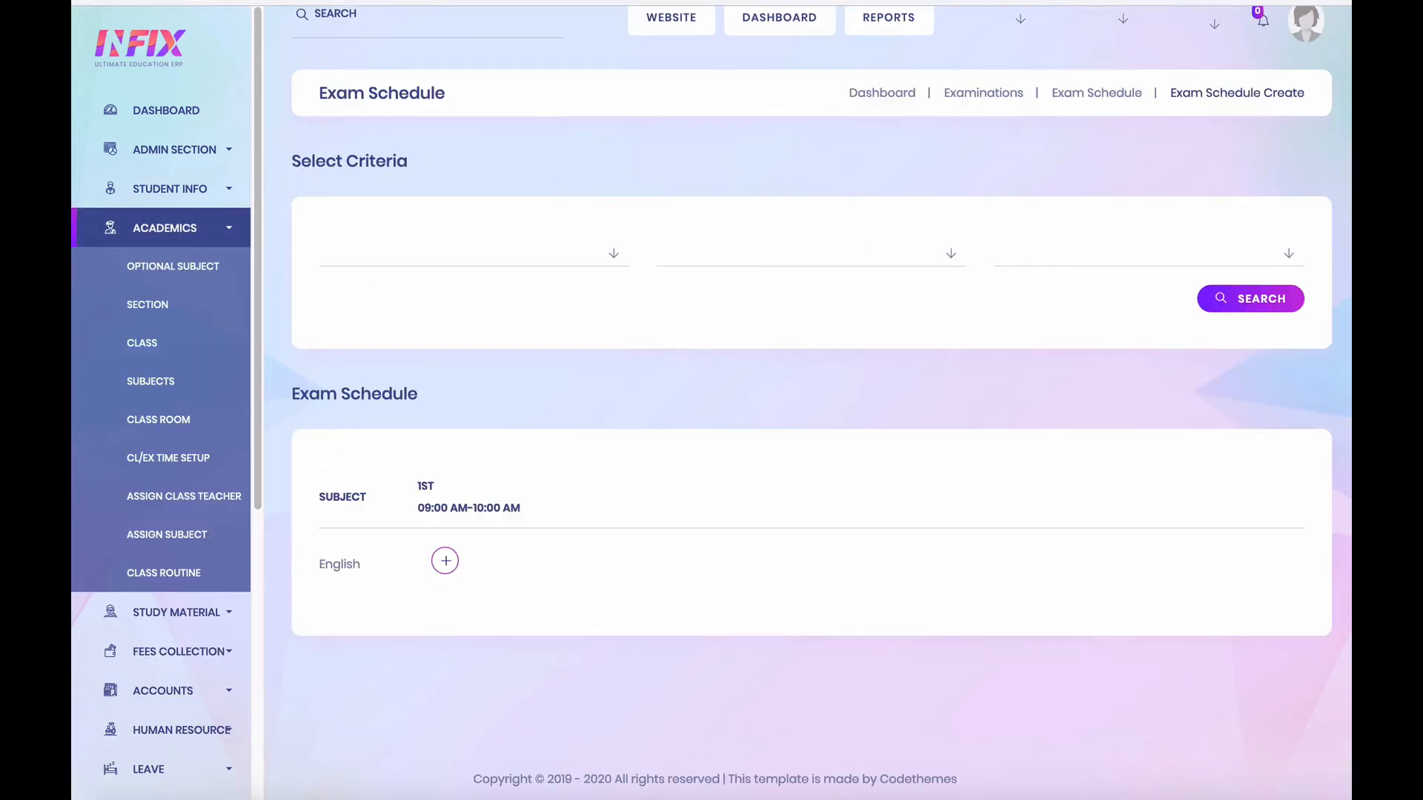
# Step: Reload the exam schedule page and save an English exam routine in the 1st period with date 07/29/2020 and room 101
pyautogui.click(211, 2)
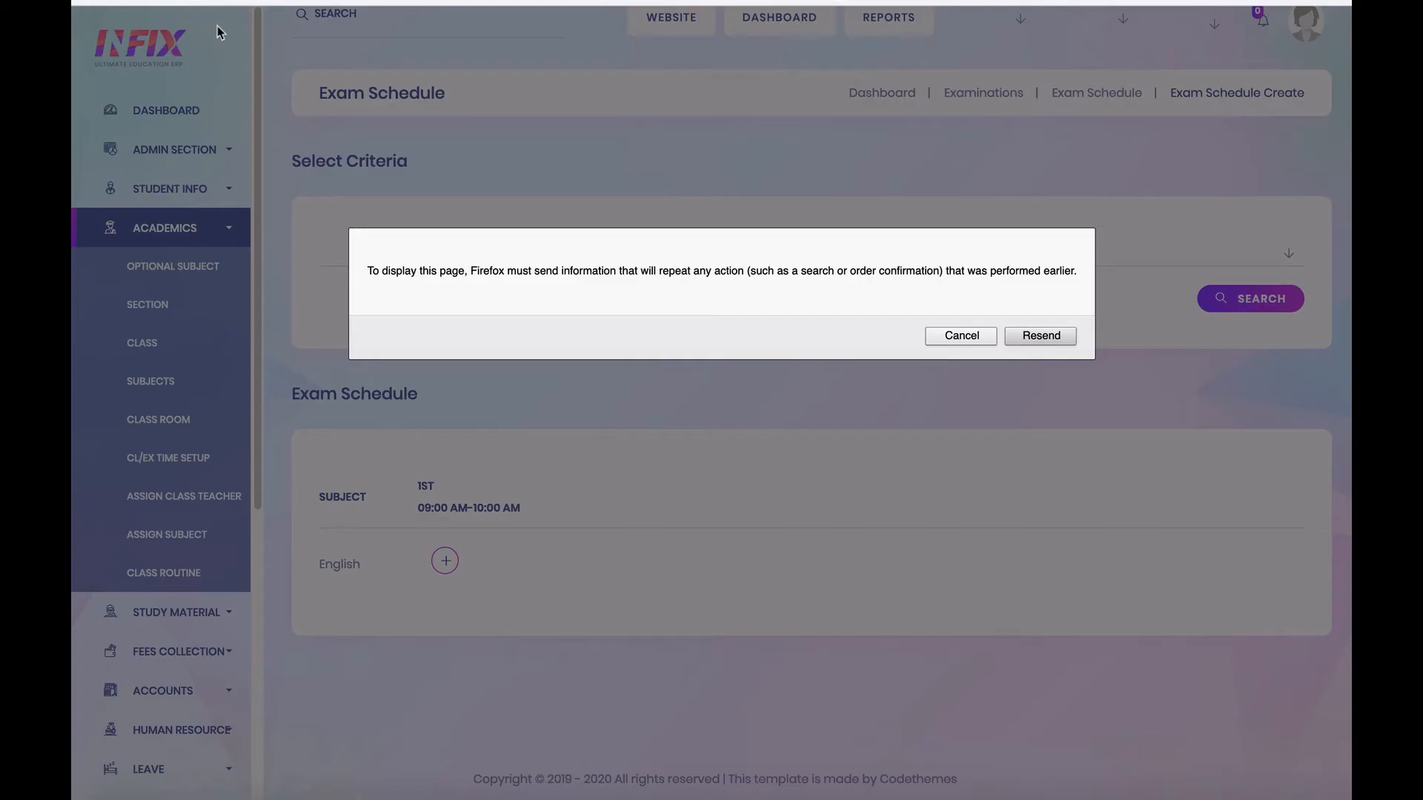
pyautogui.click(1041, 338)
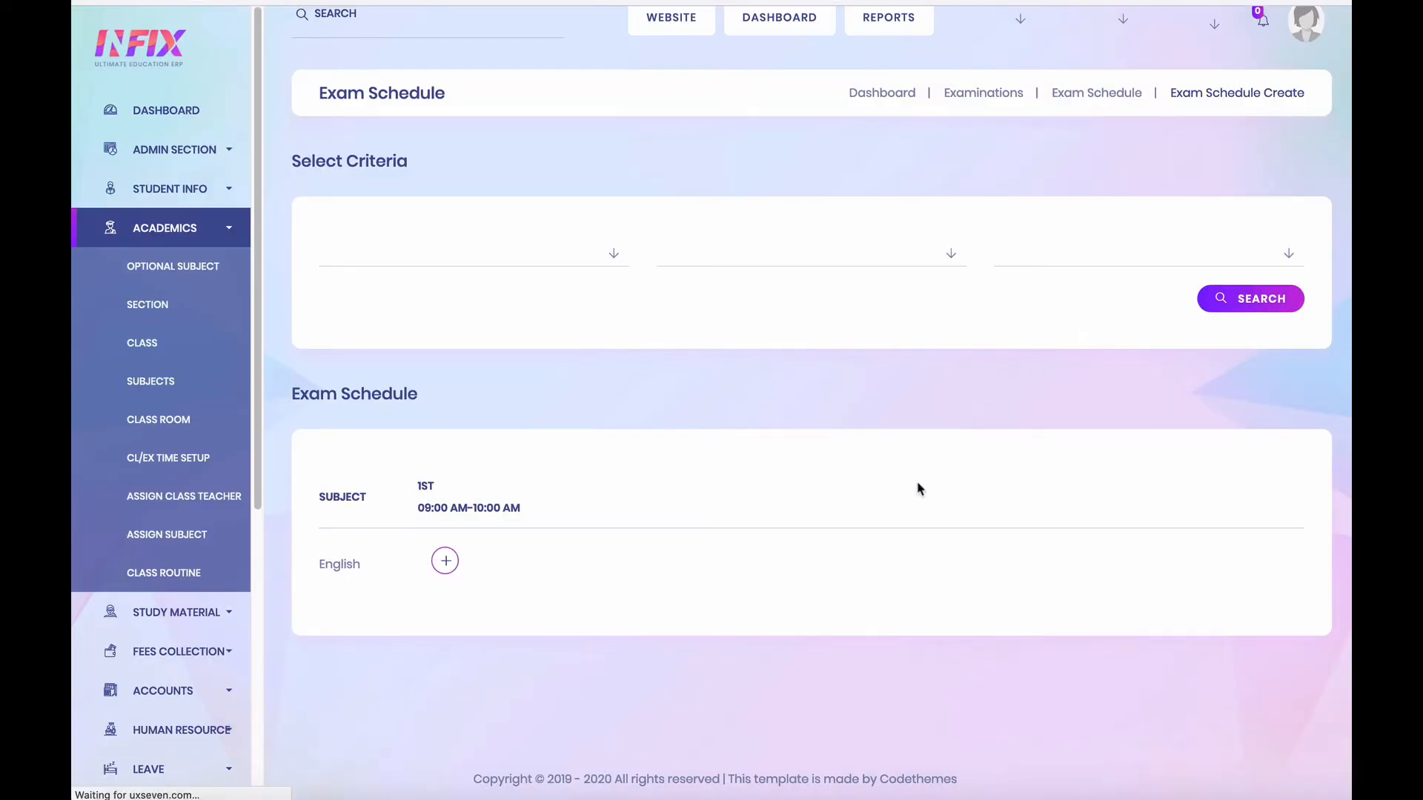
pyautogui.click(445, 561)
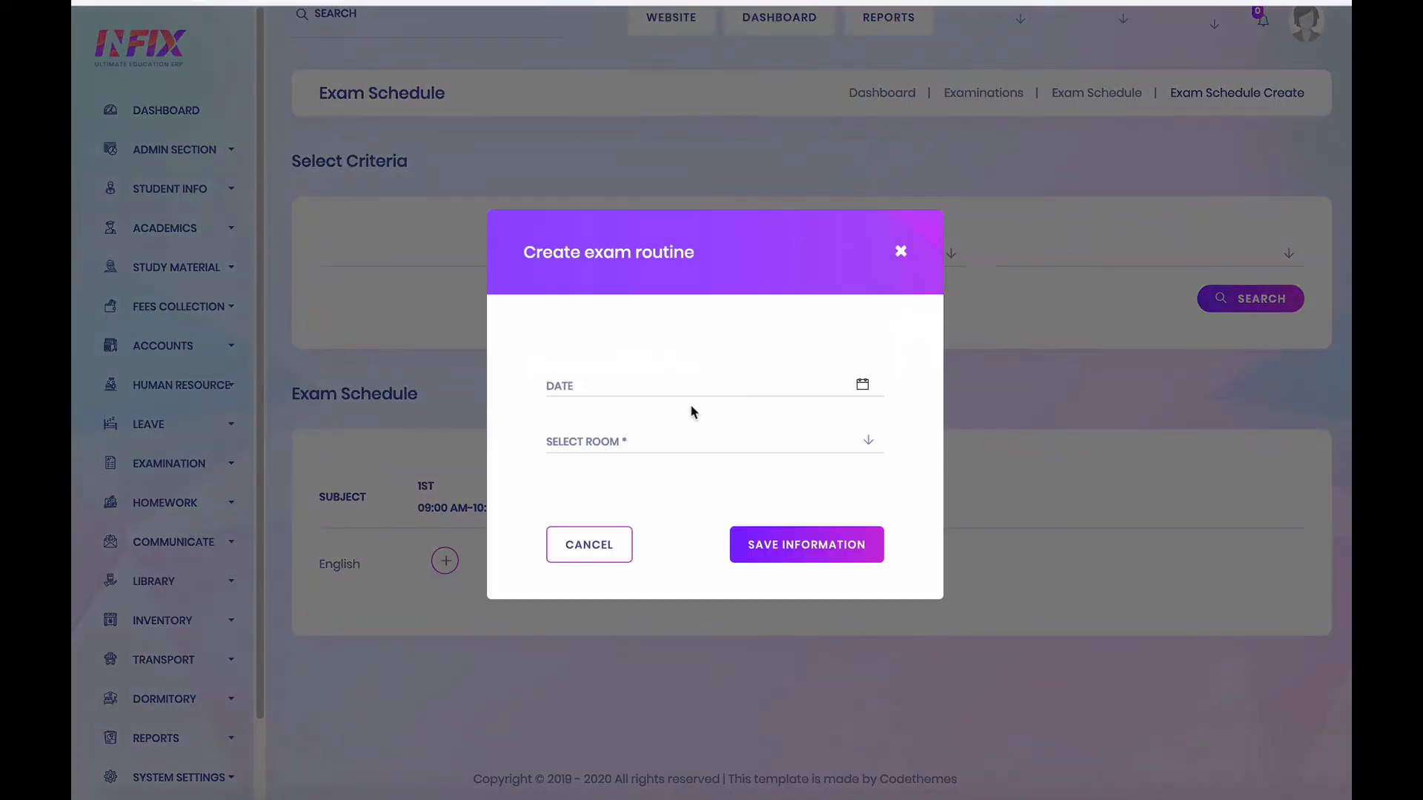
pyautogui.click(649, 384)
pyautogui.click(696, 663)
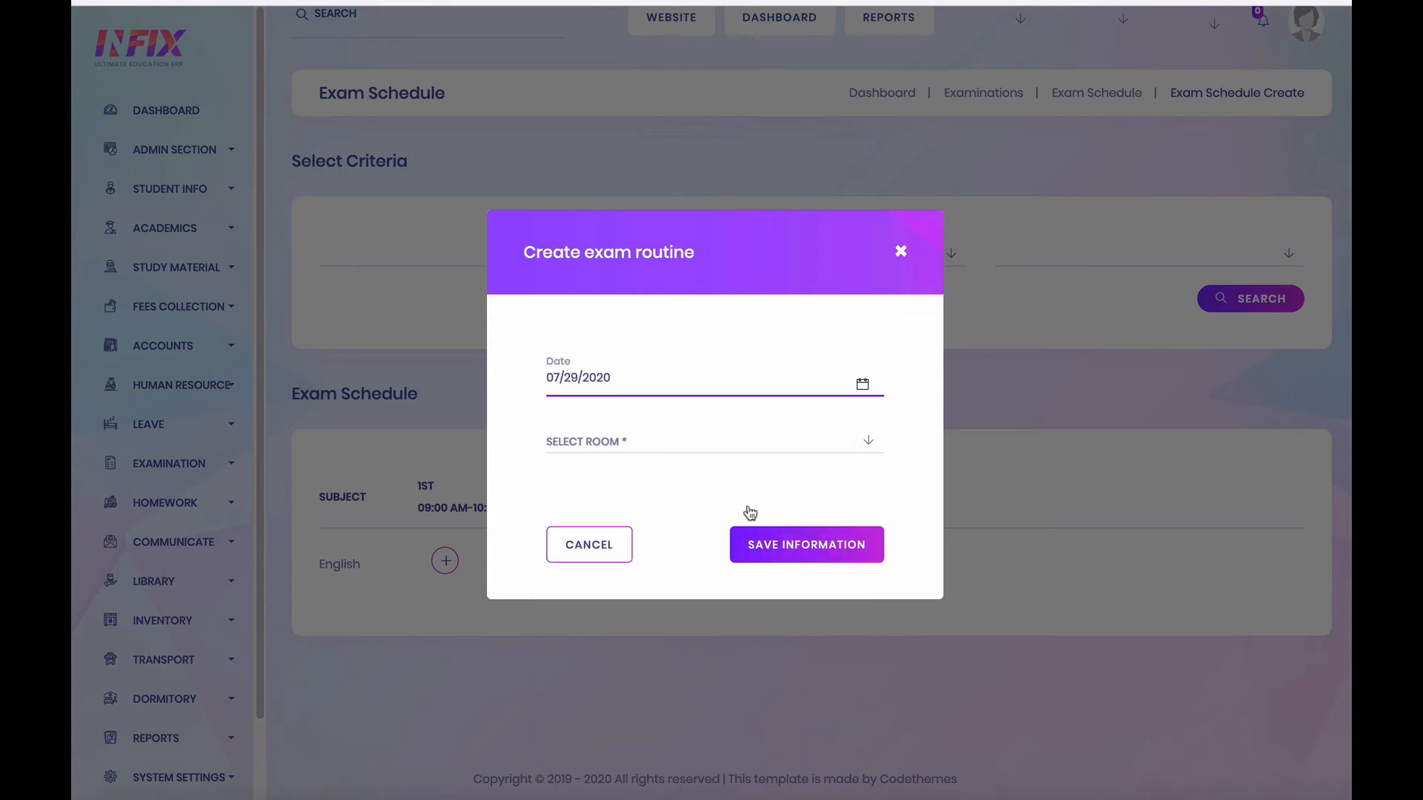
pyautogui.click(657, 441)
pyautogui.click(599, 519)
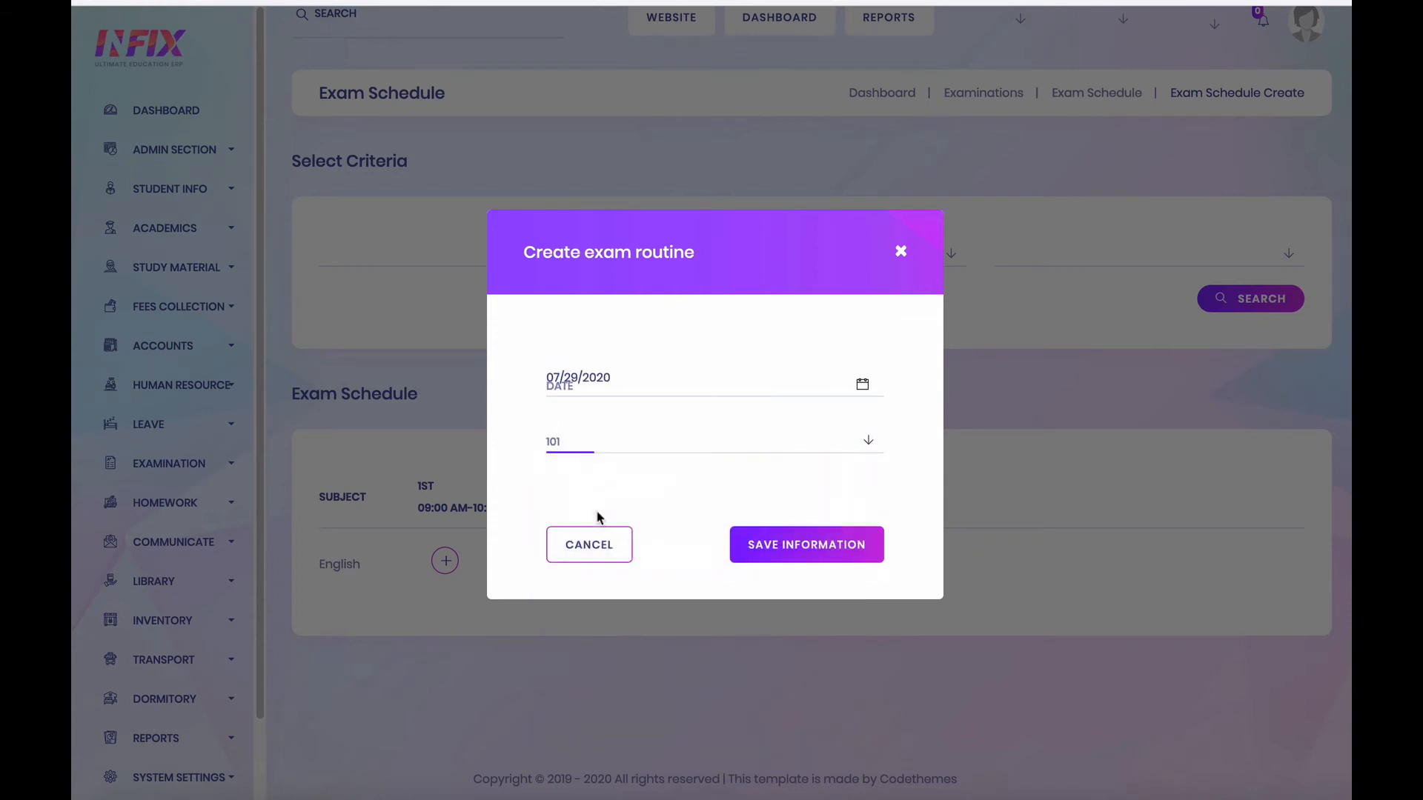
pyautogui.click(810, 550)
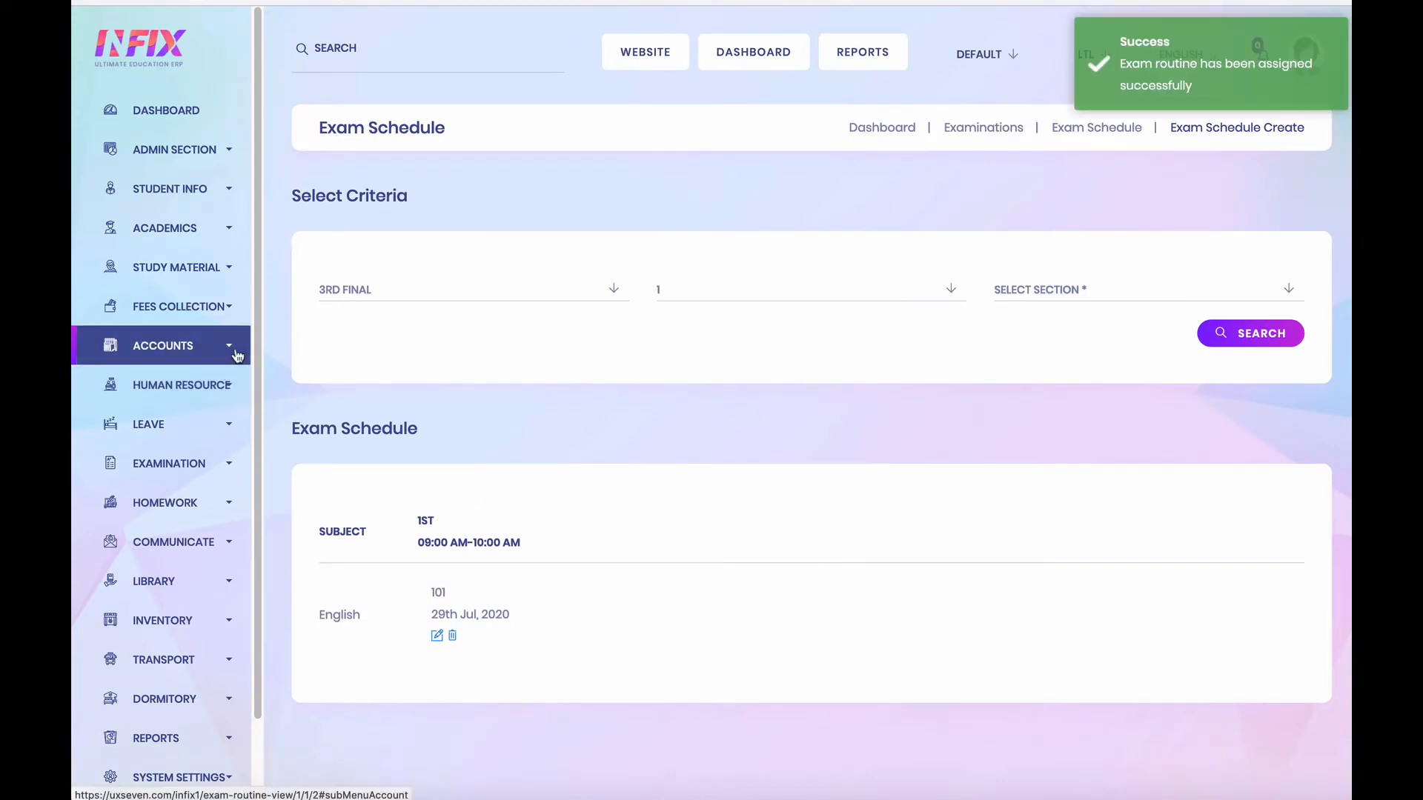
# Step: Open the exam attendance page in the examination section and start creating a new attendance record
pyautogui.click(226, 471)
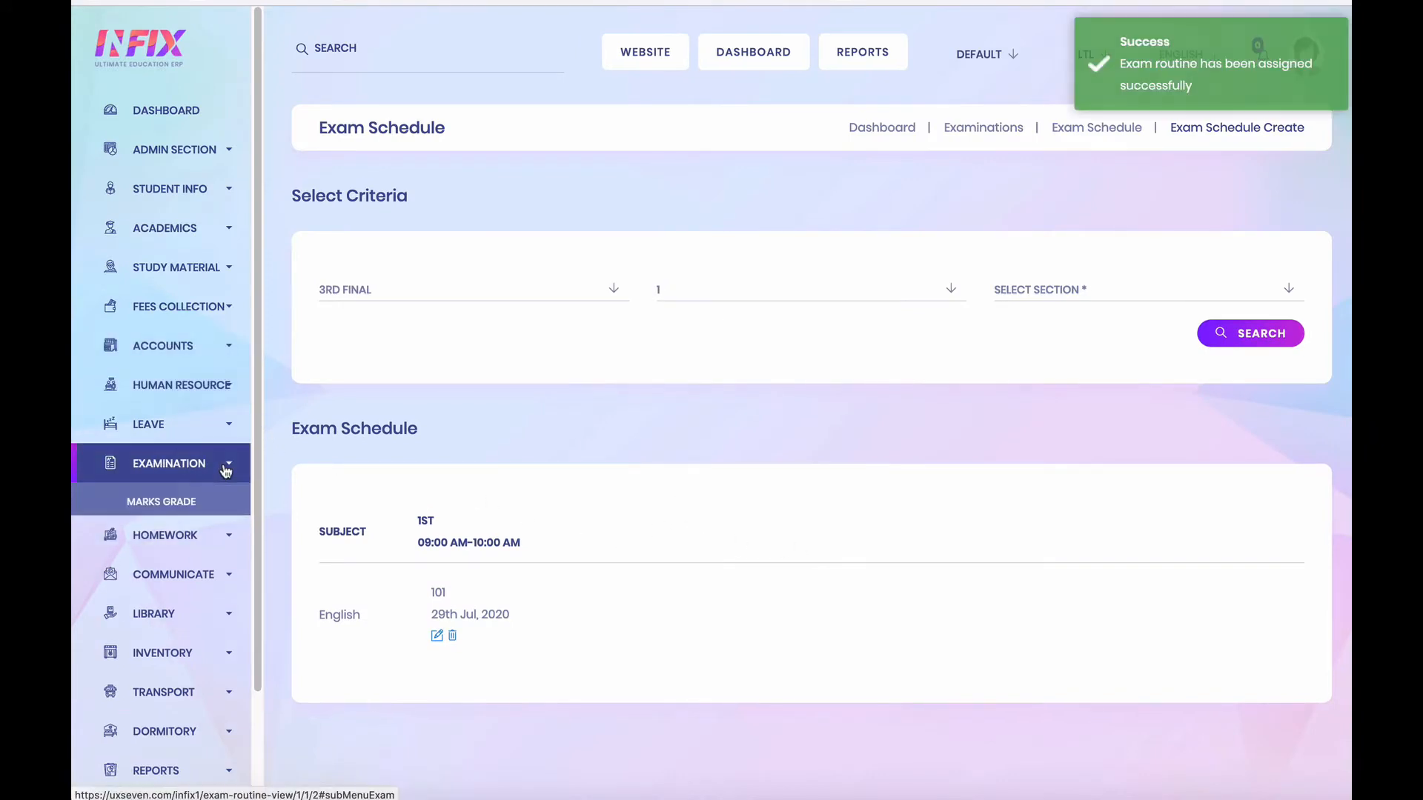
pyautogui.scroll(-2, 226, 470)
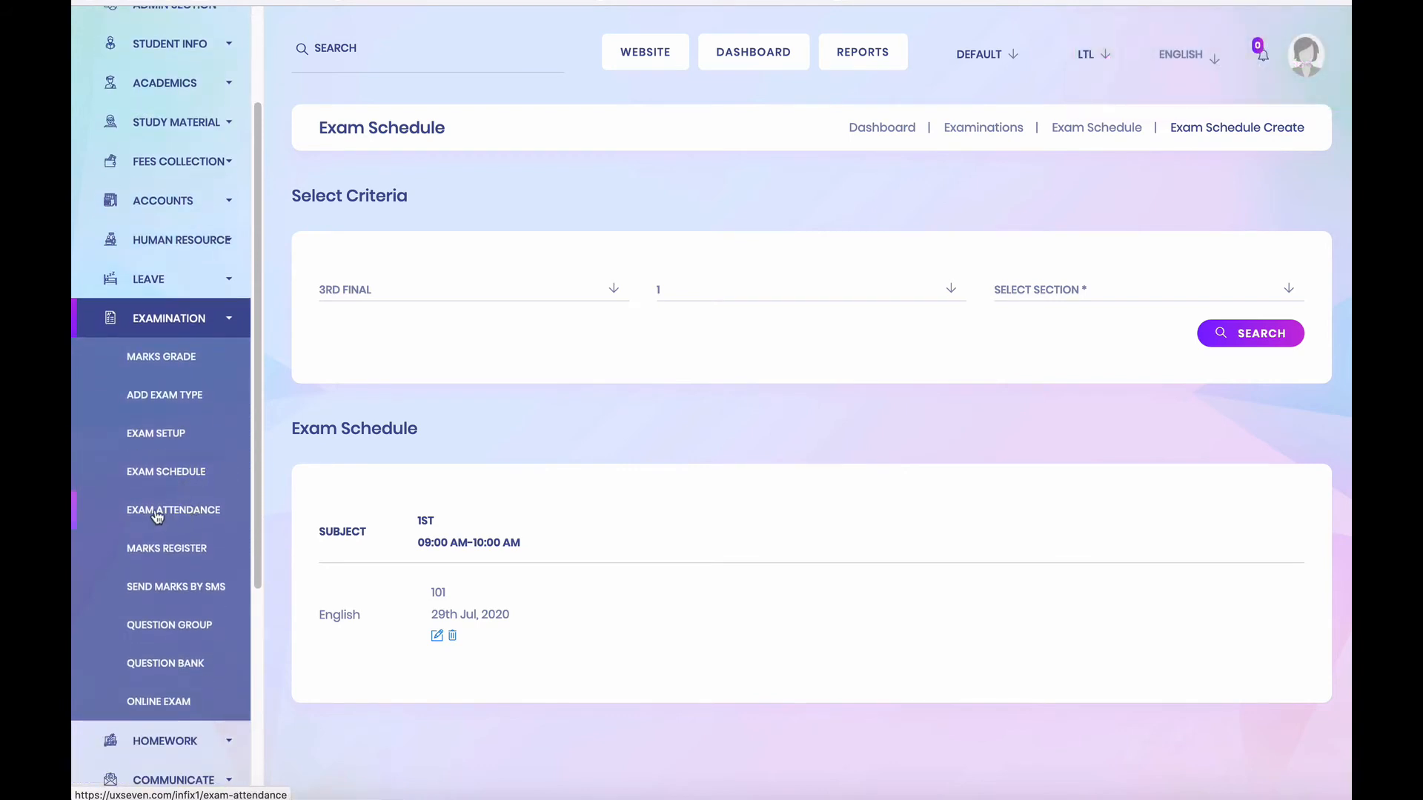
pyautogui.click(158, 511)
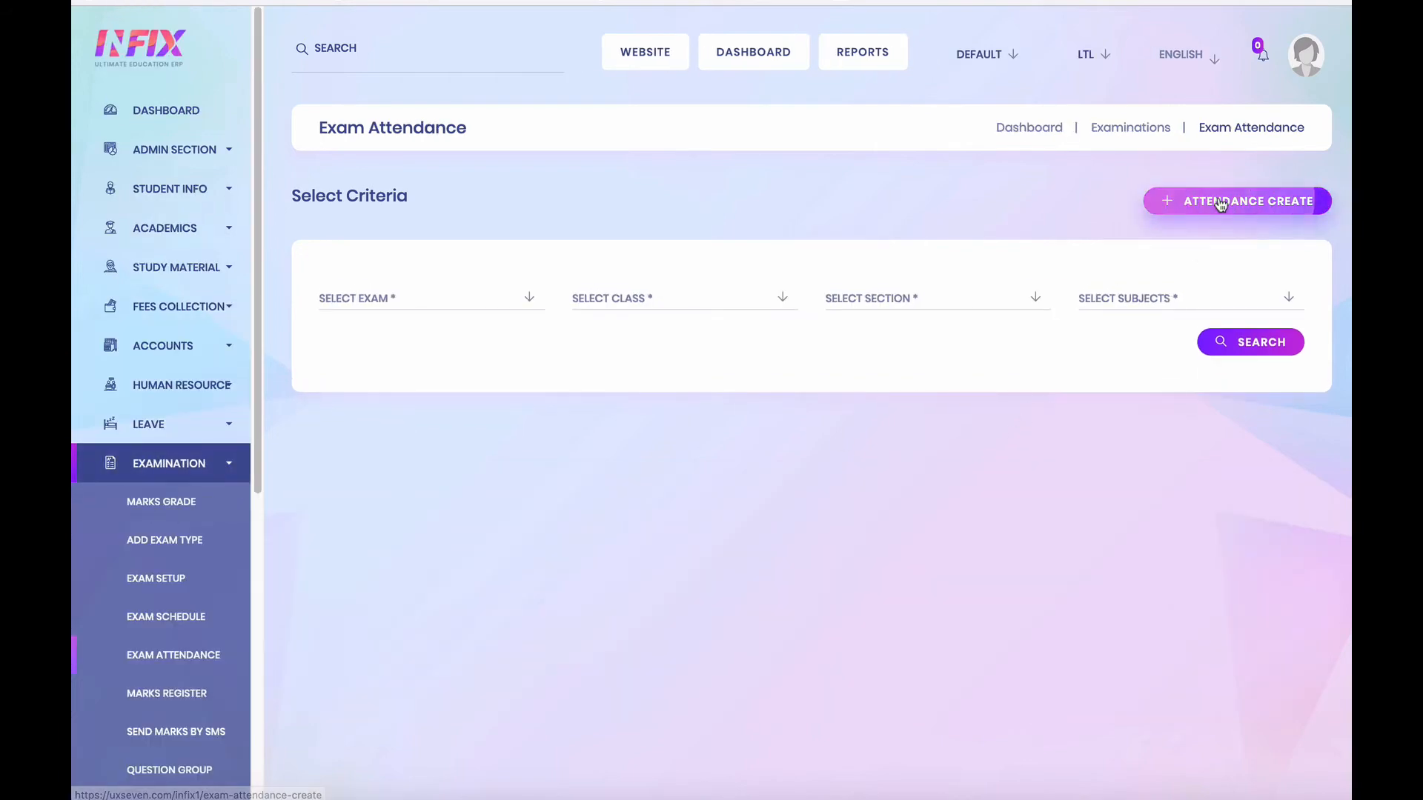
pyautogui.click(1255, 202)
# Step: Search with exam 3rd Final, class 1, section A and subject English (Theory), and save the exam attendance with the student marked present
pyautogui.click(412, 288)
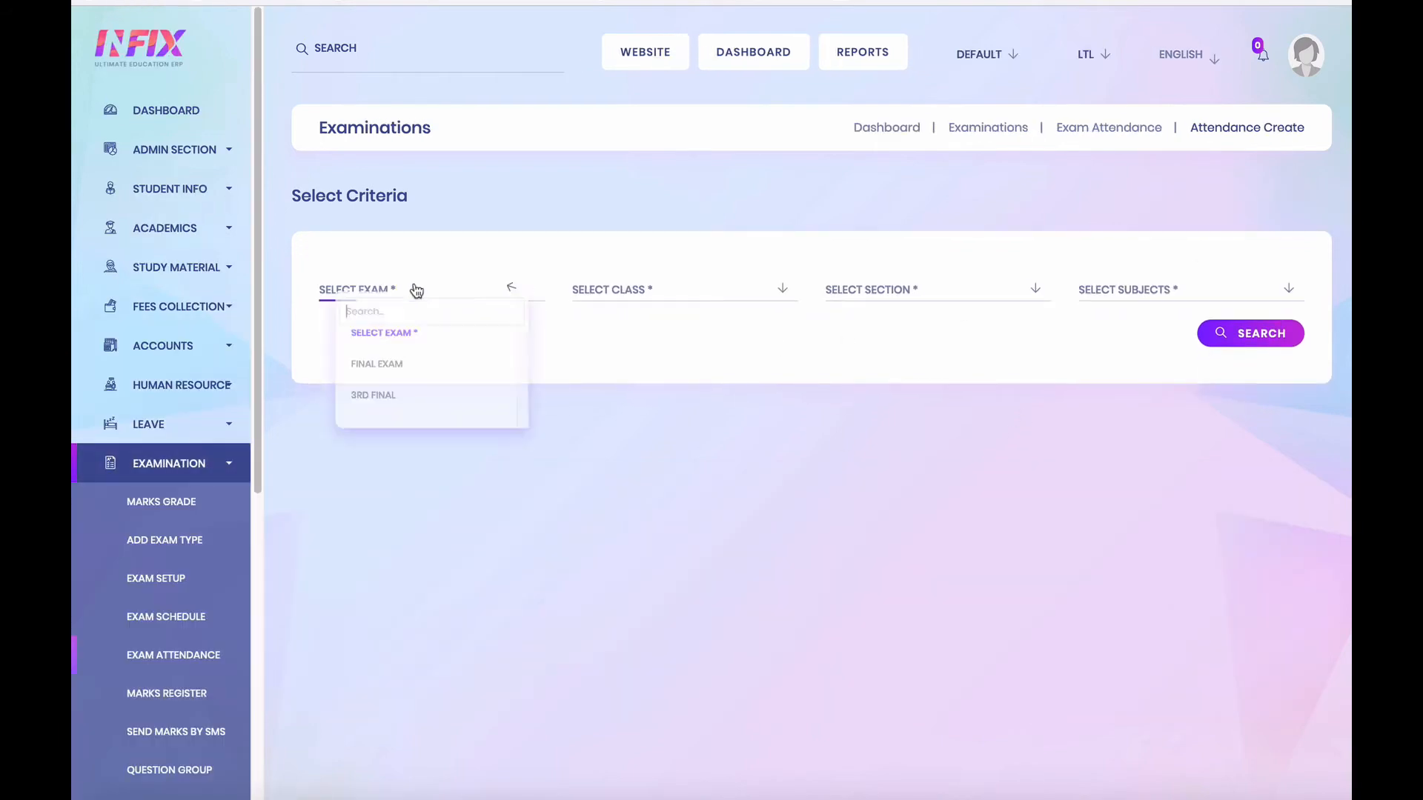
pyautogui.click(385, 405)
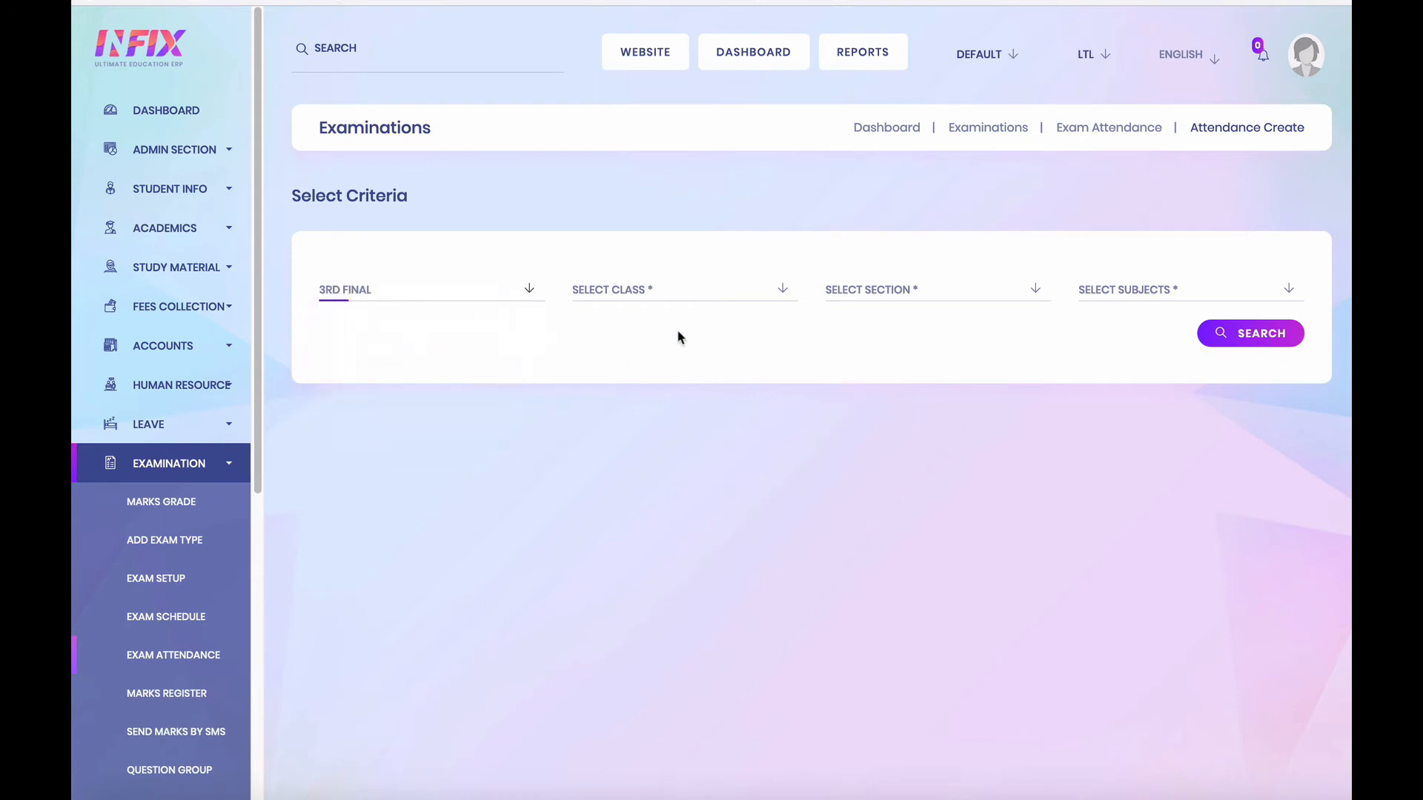
pyautogui.click(676, 291)
pyautogui.click(643, 360)
pyautogui.click(908, 302)
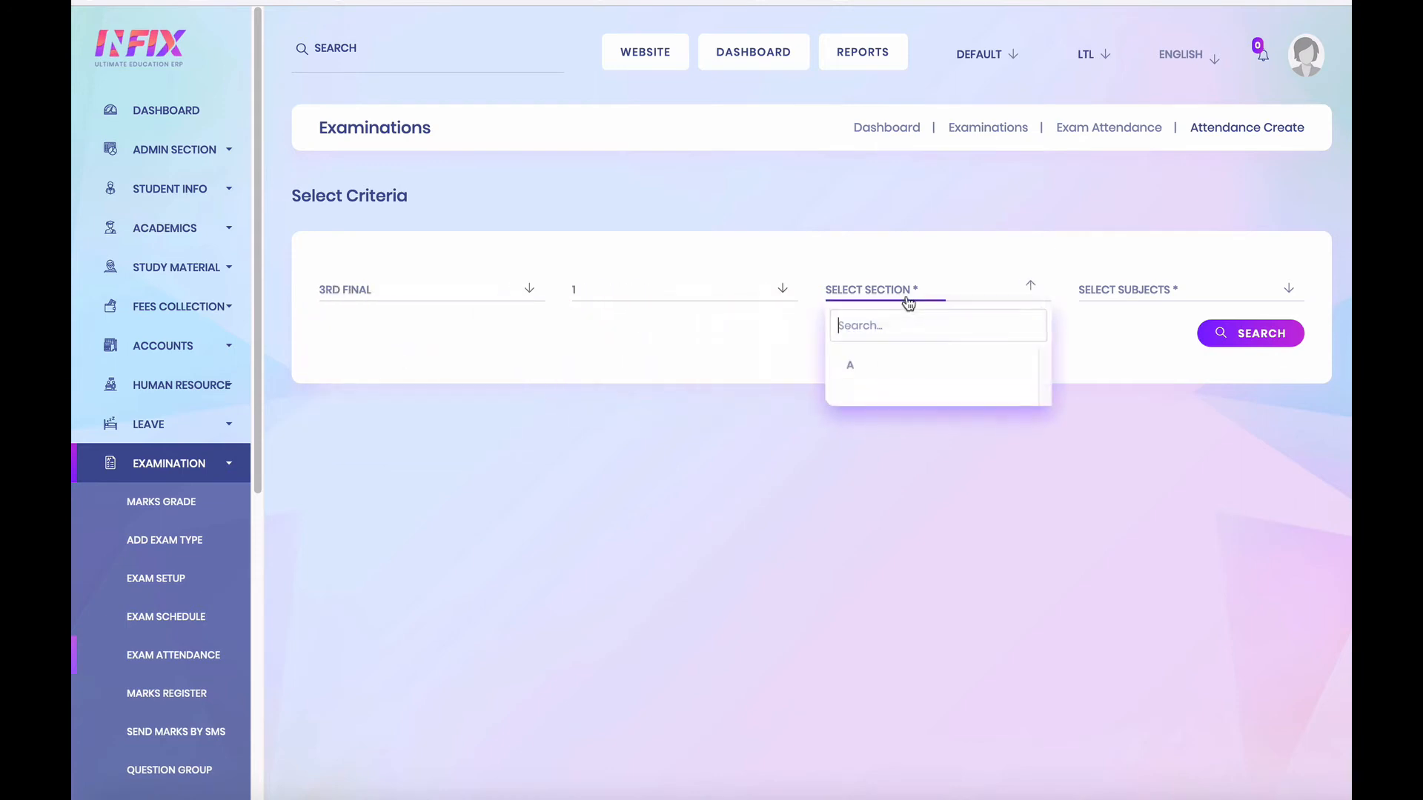
pyautogui.click(882, 374)
pyautogui.click(1175, 291)
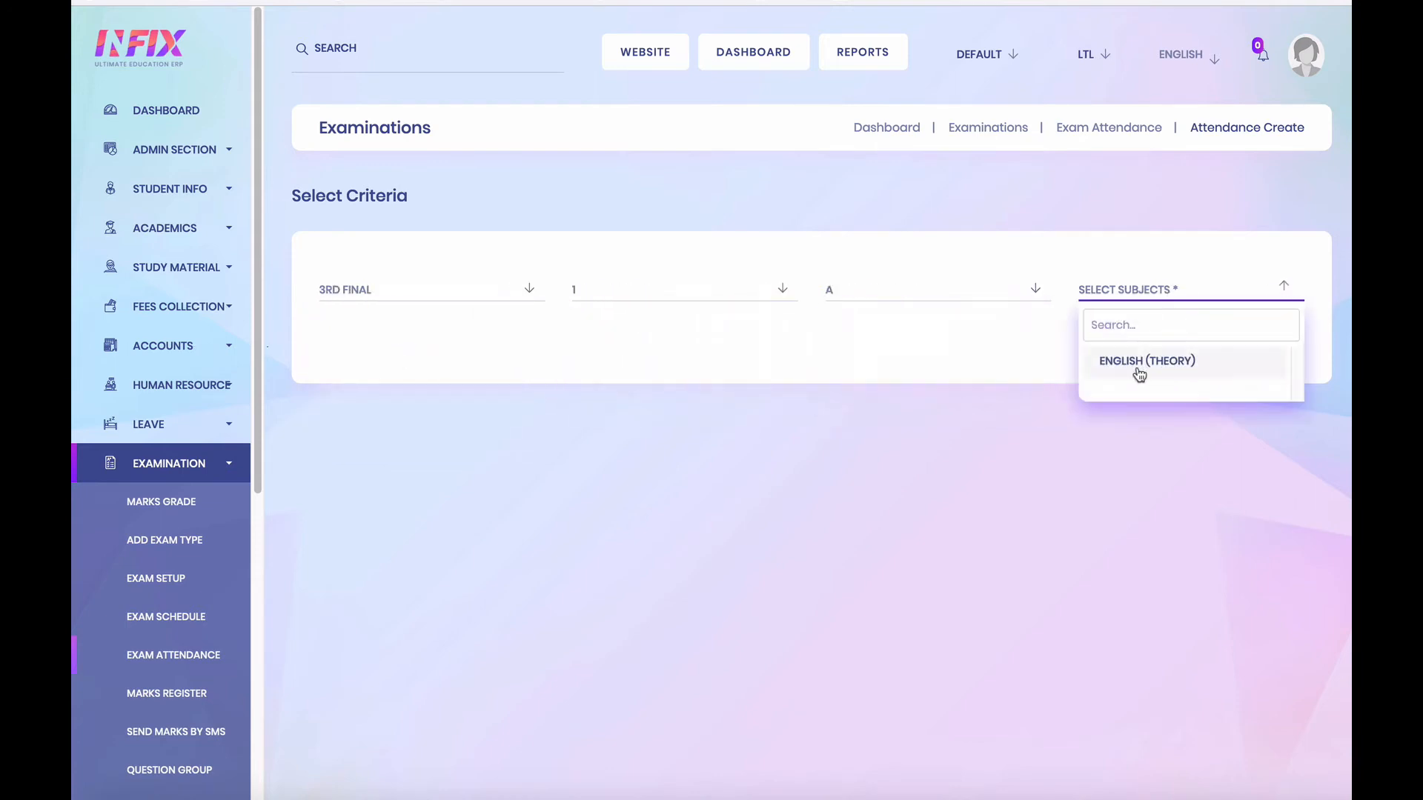
pyautogui.click(1137, 364)
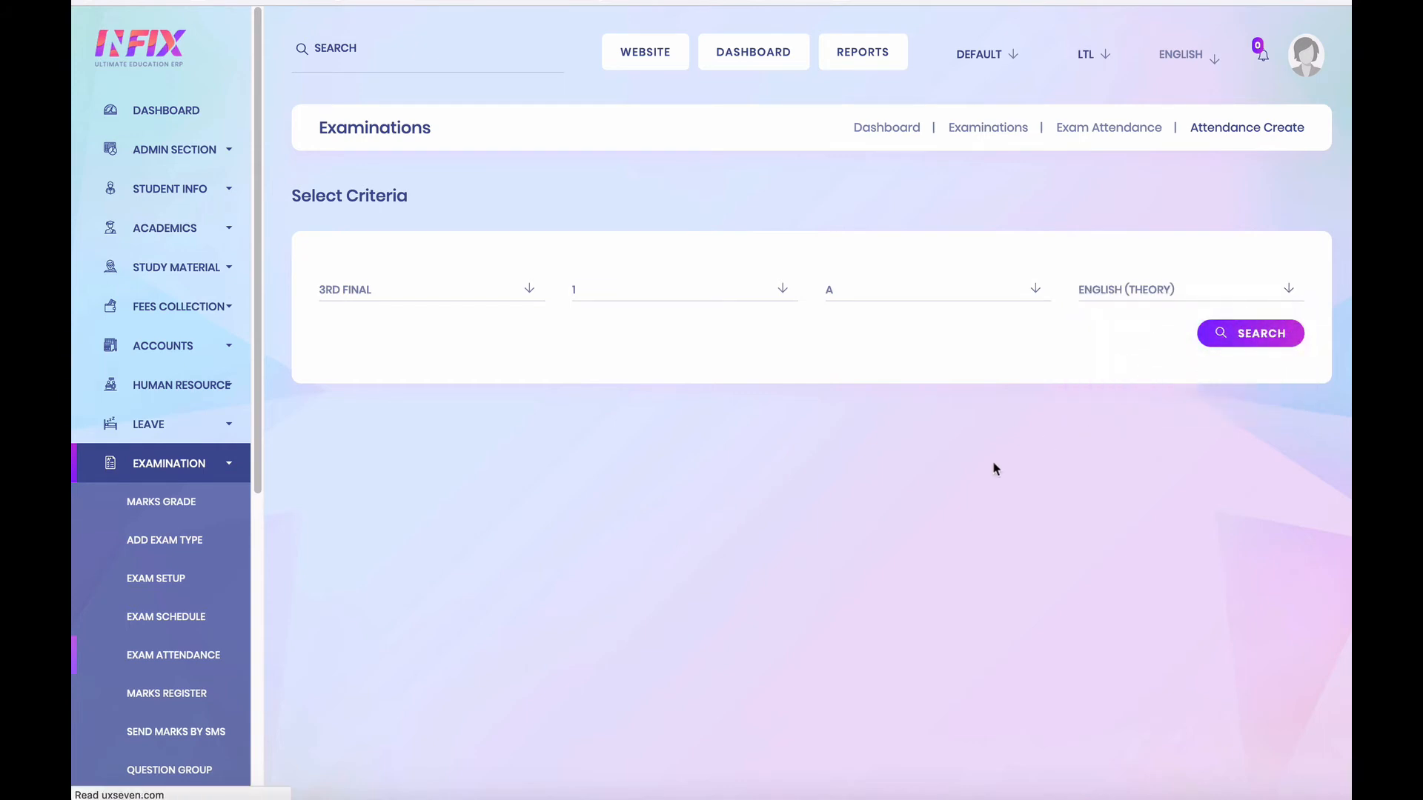
pyautogui.scroll(-1, 995, 469)
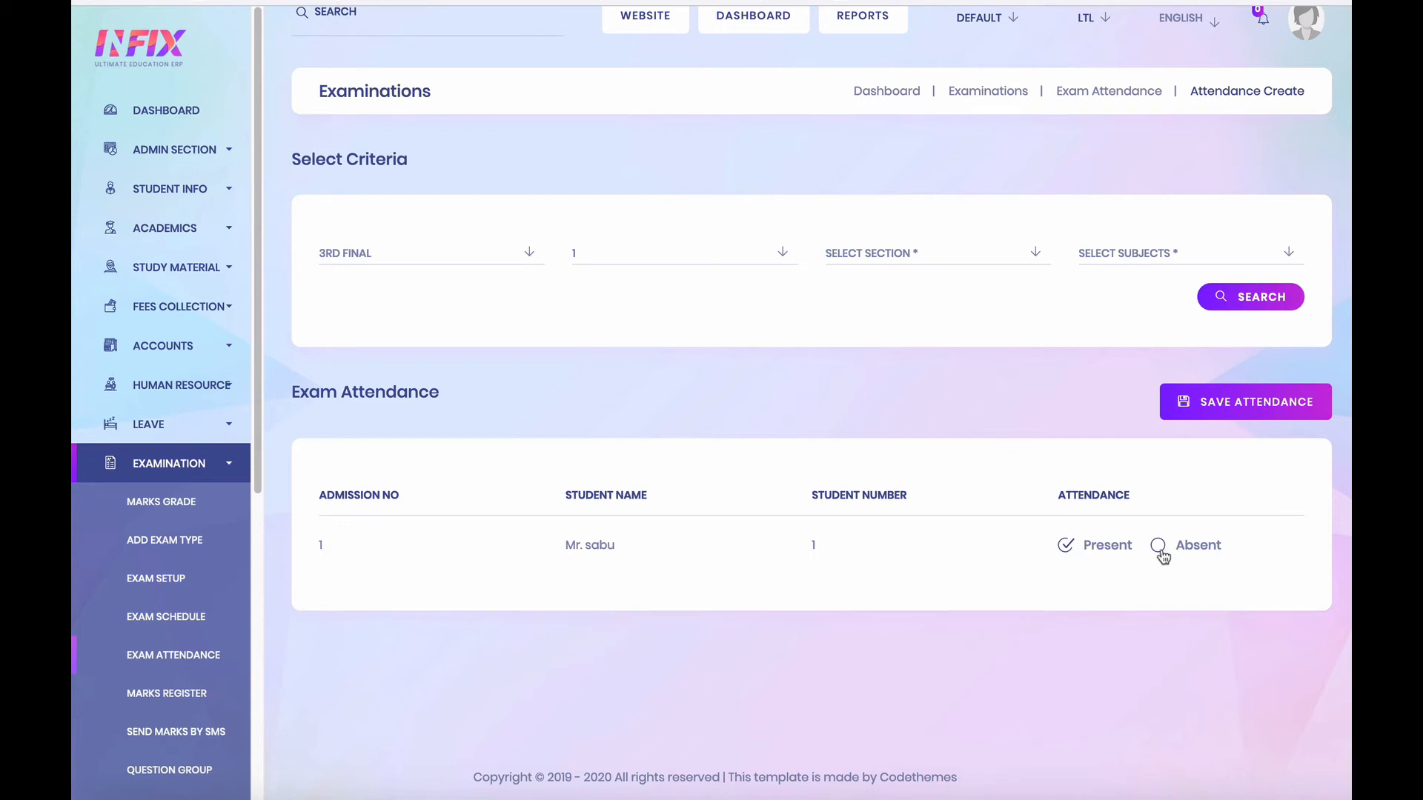
pyautogui.click(1249, 408)
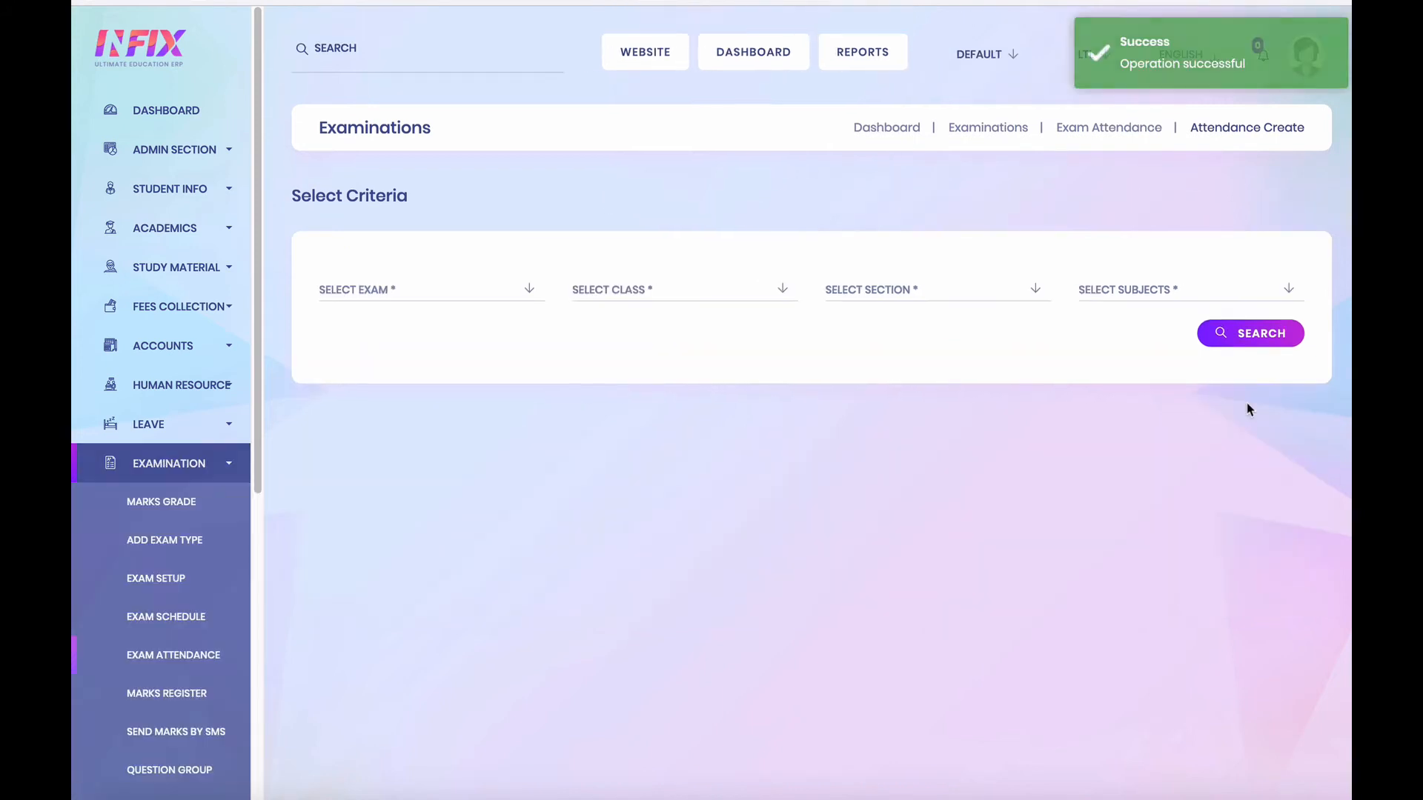
# Step: Open the marks register in the examination section and start adding marks
pyautogui.scroll(-2, 200, 570)
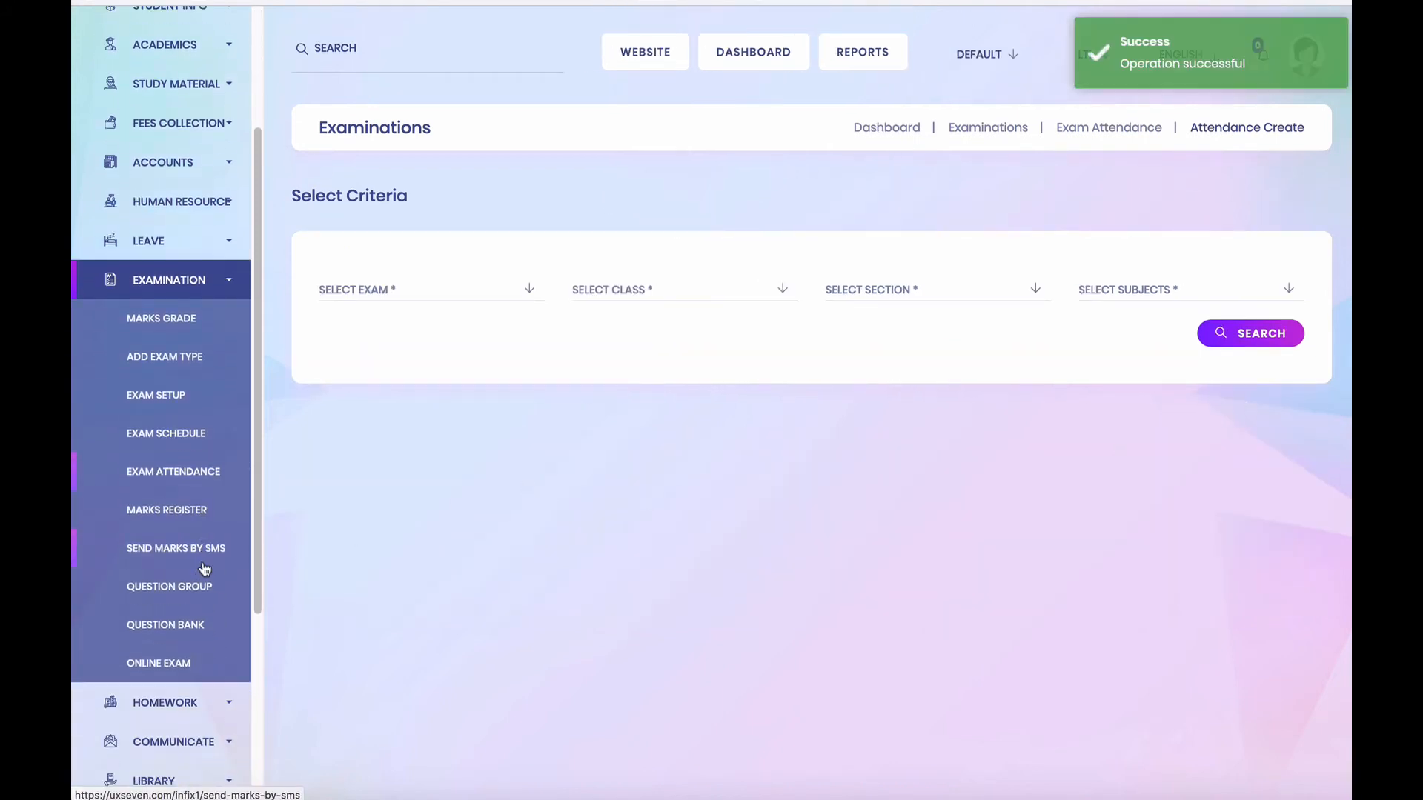
pyautogui.click(153, 511)
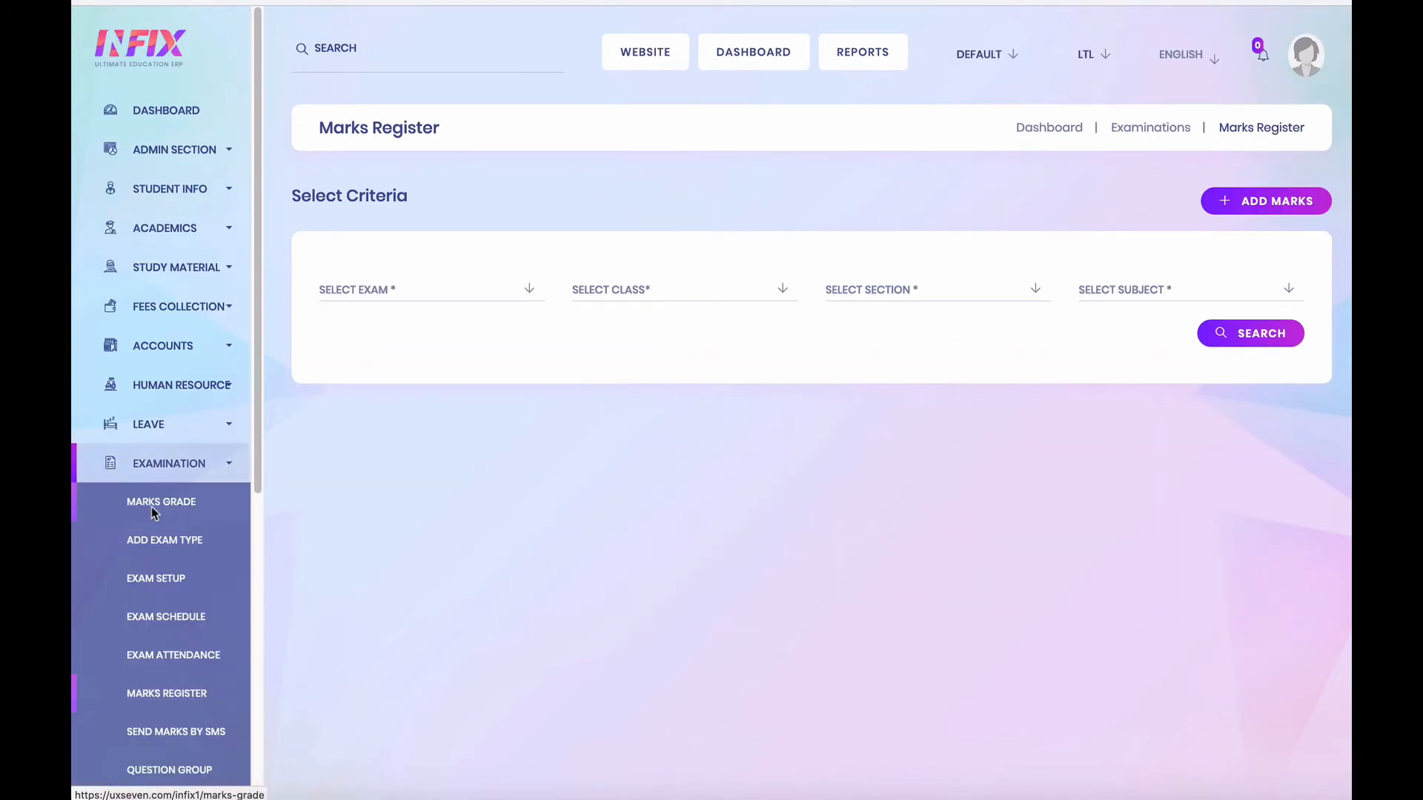
pyautogui.click(1260, 201)
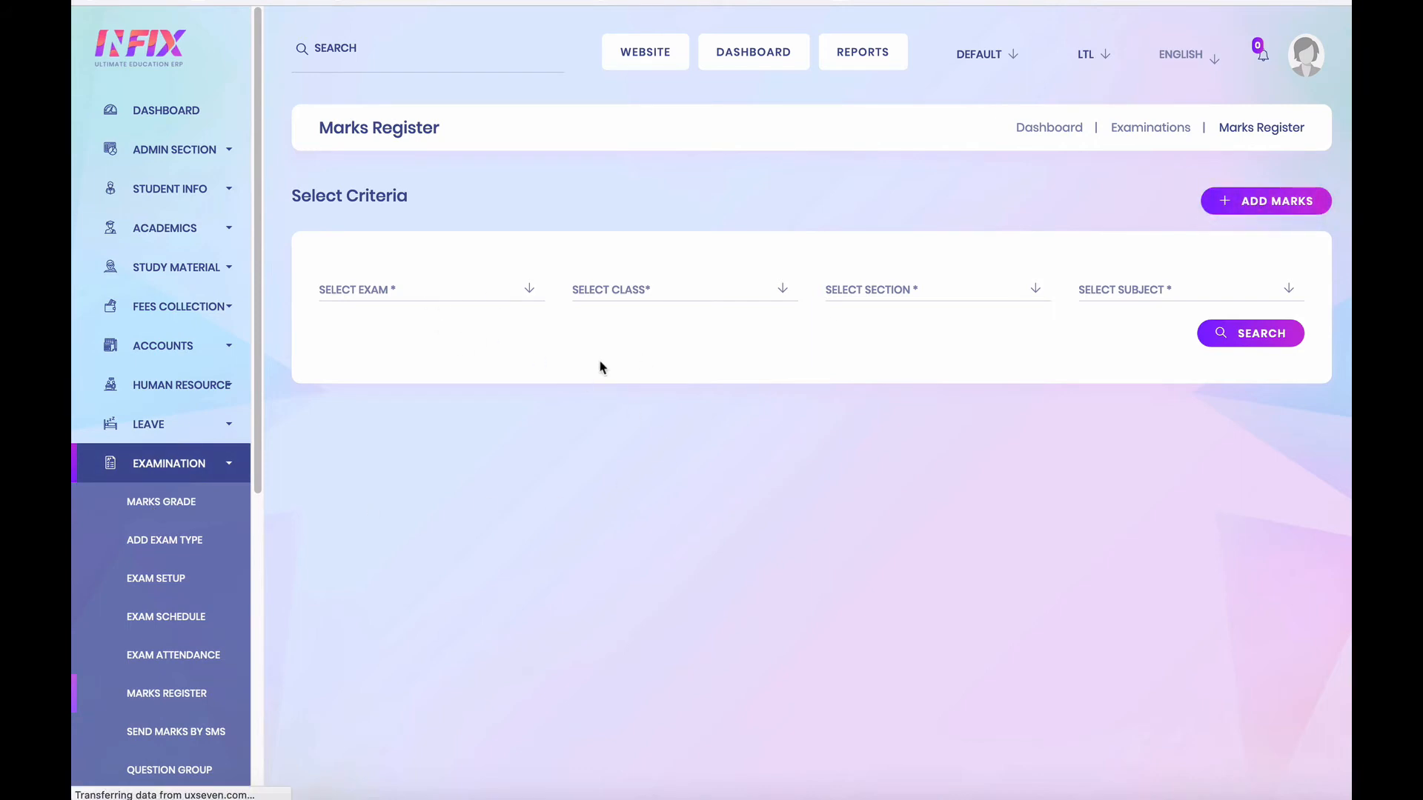
# Step: Search for the students to mark with exam 3rd Final, class 1, section A and subject English (Theory)
pyautogui.click(412, 284)
pyautogui.click(390, 396)
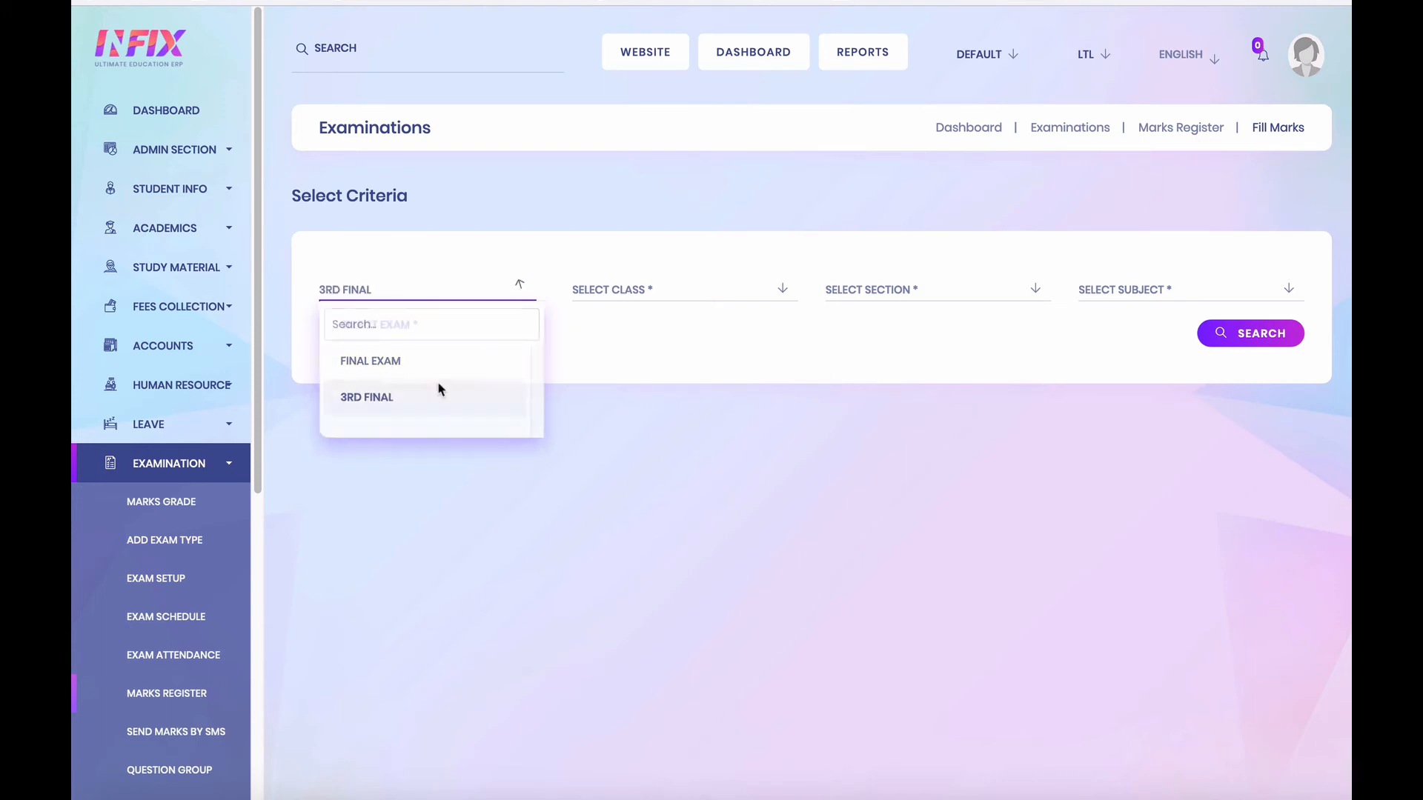
pyautogui.click(692, 294)
pyautogui.click(657, 363)
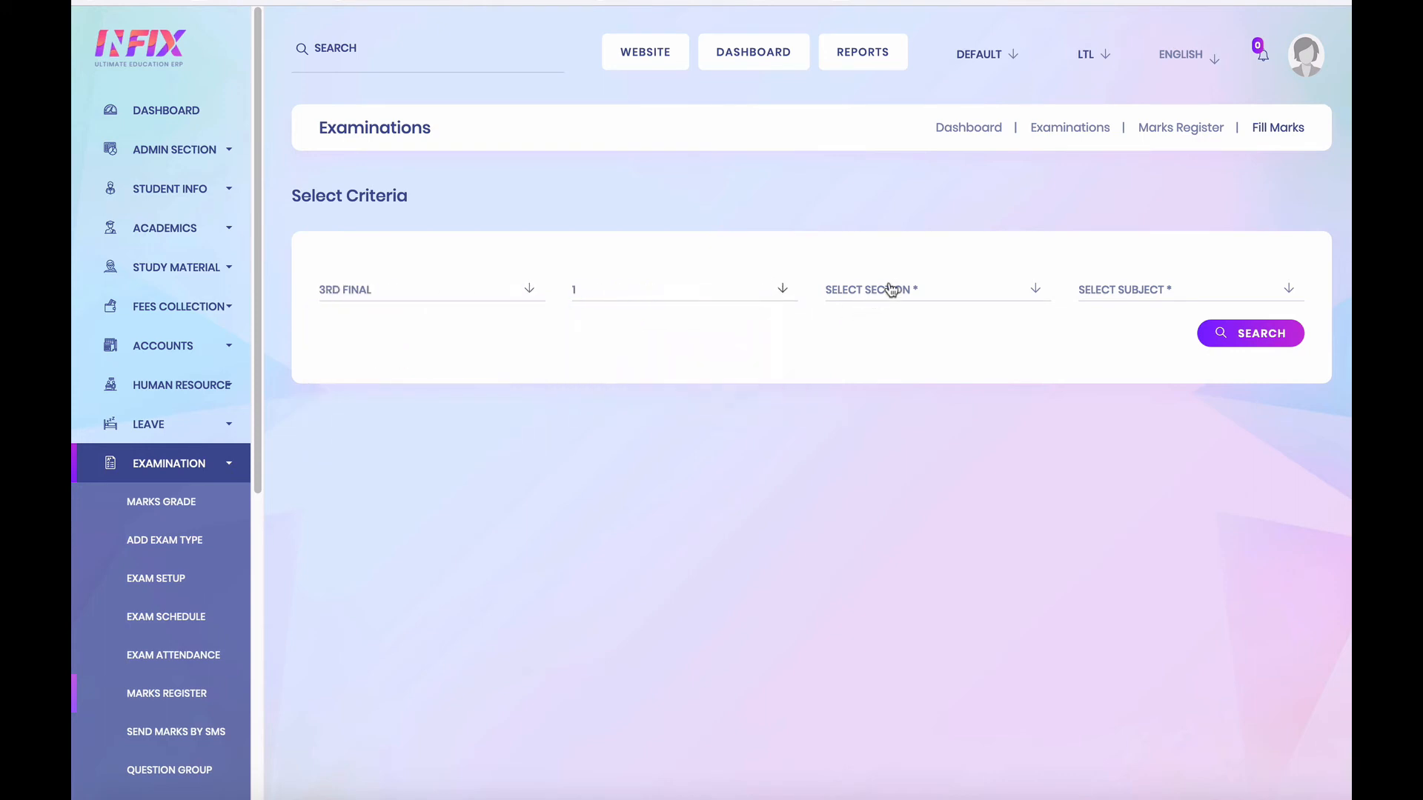
pyautogui.click(889, 287)
pyautogui.click(870, 362)
pyautogui.click(1152, 297)
pyautogui.click(1145, 362)
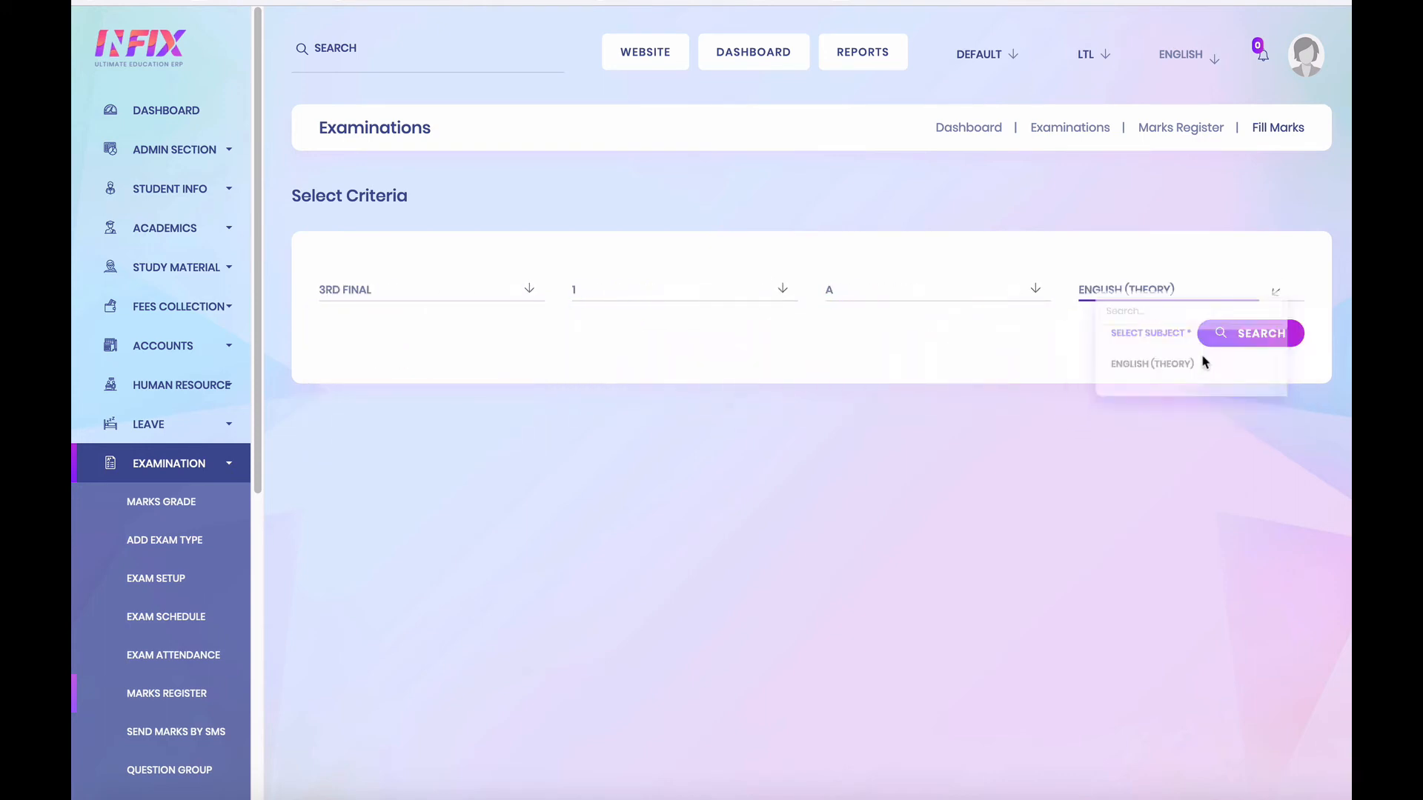
pyautogui.click(1245, 333)
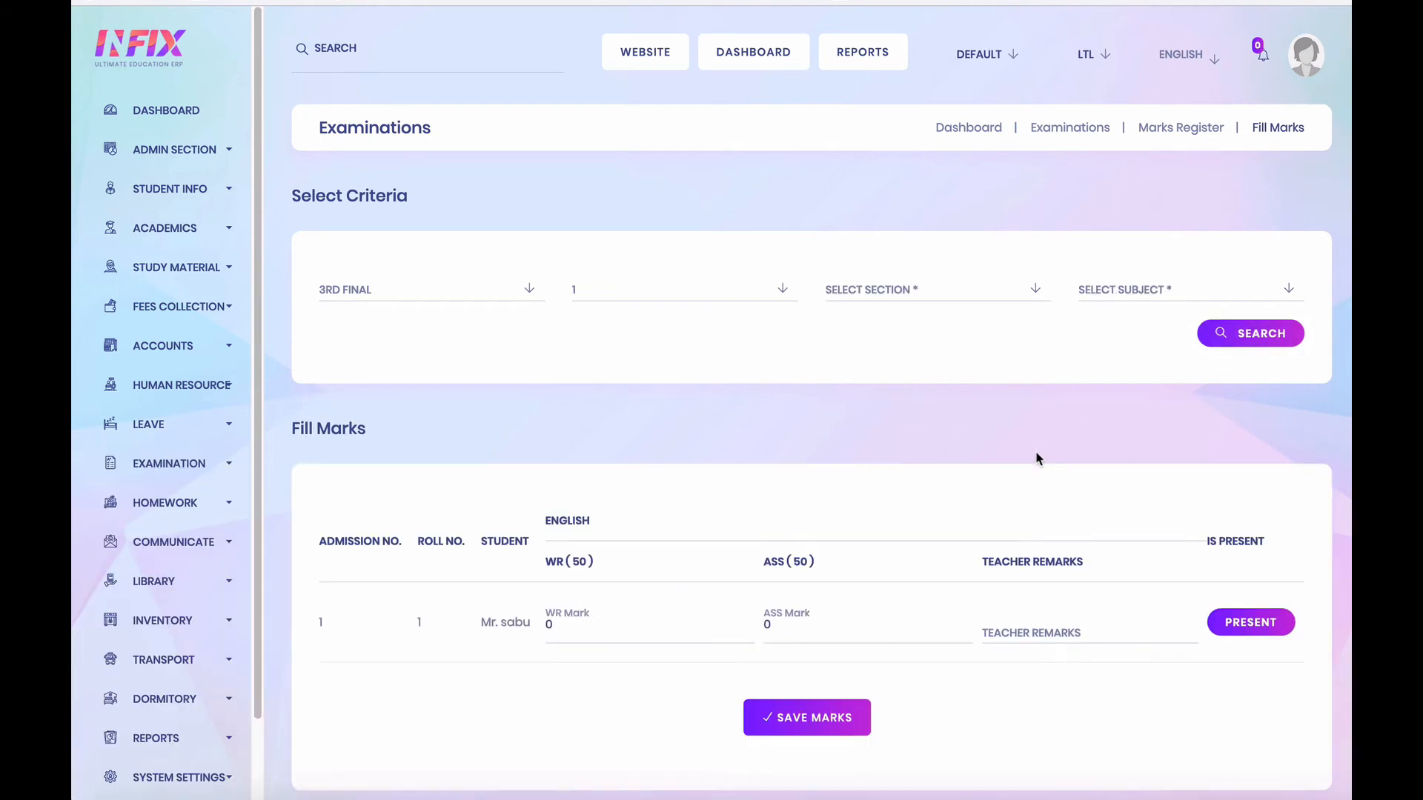
# Step: Enter 45 as the student's WR mark and 40 as the ASS mark for English, and save the marks
pyautogui.scroll(-1, 1035, 455)
pyautogui.click(569, 571)
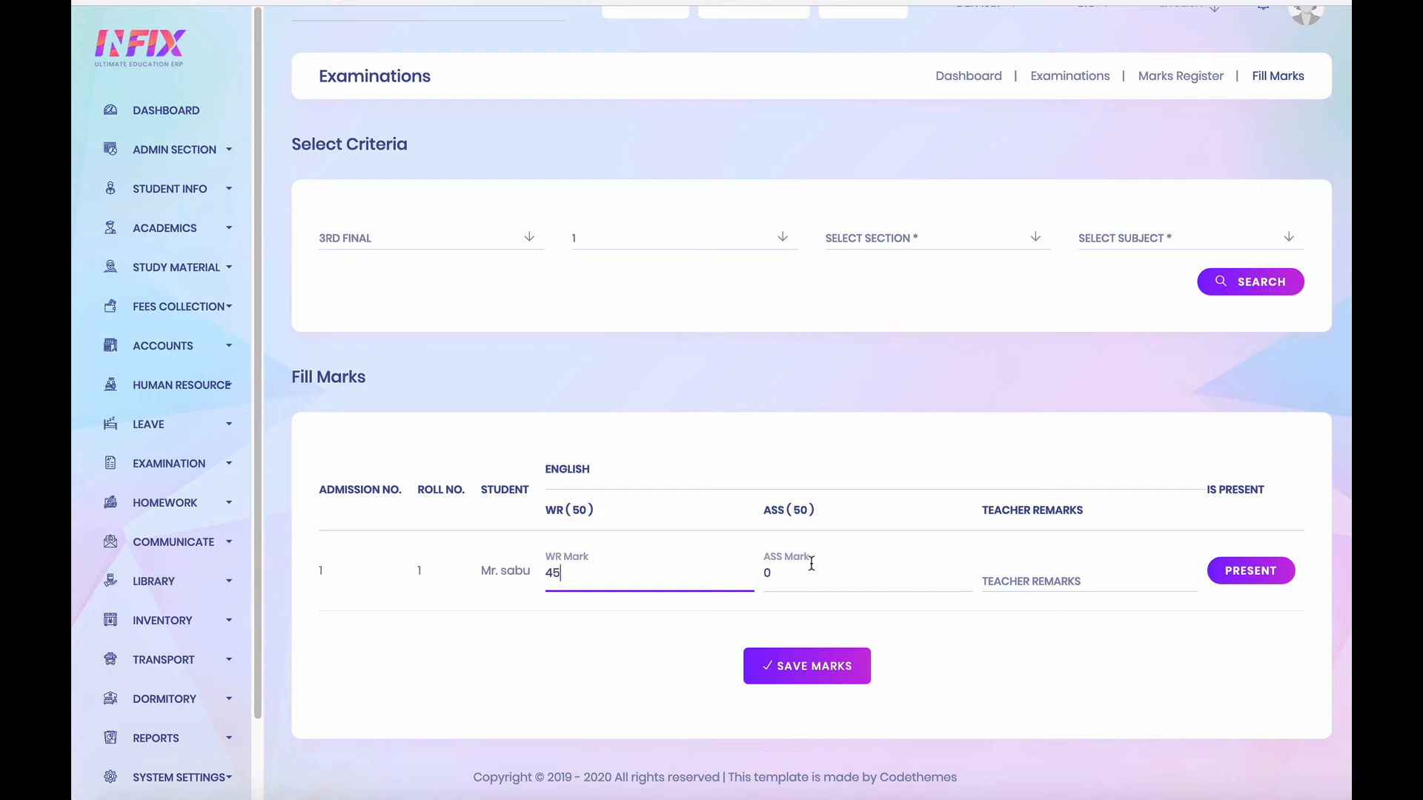
pyautogui.press('Tab')
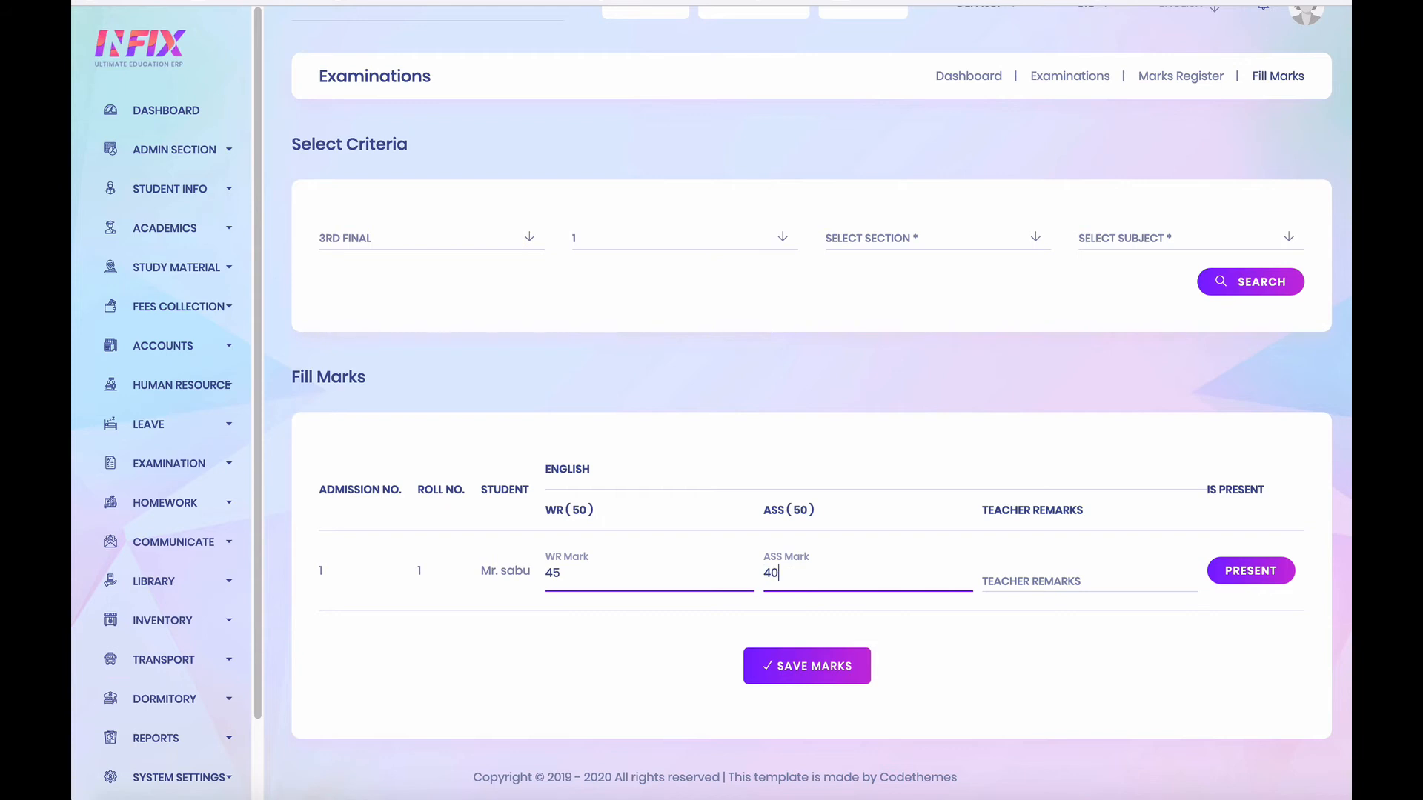
pyautogui.click(1039, 569)
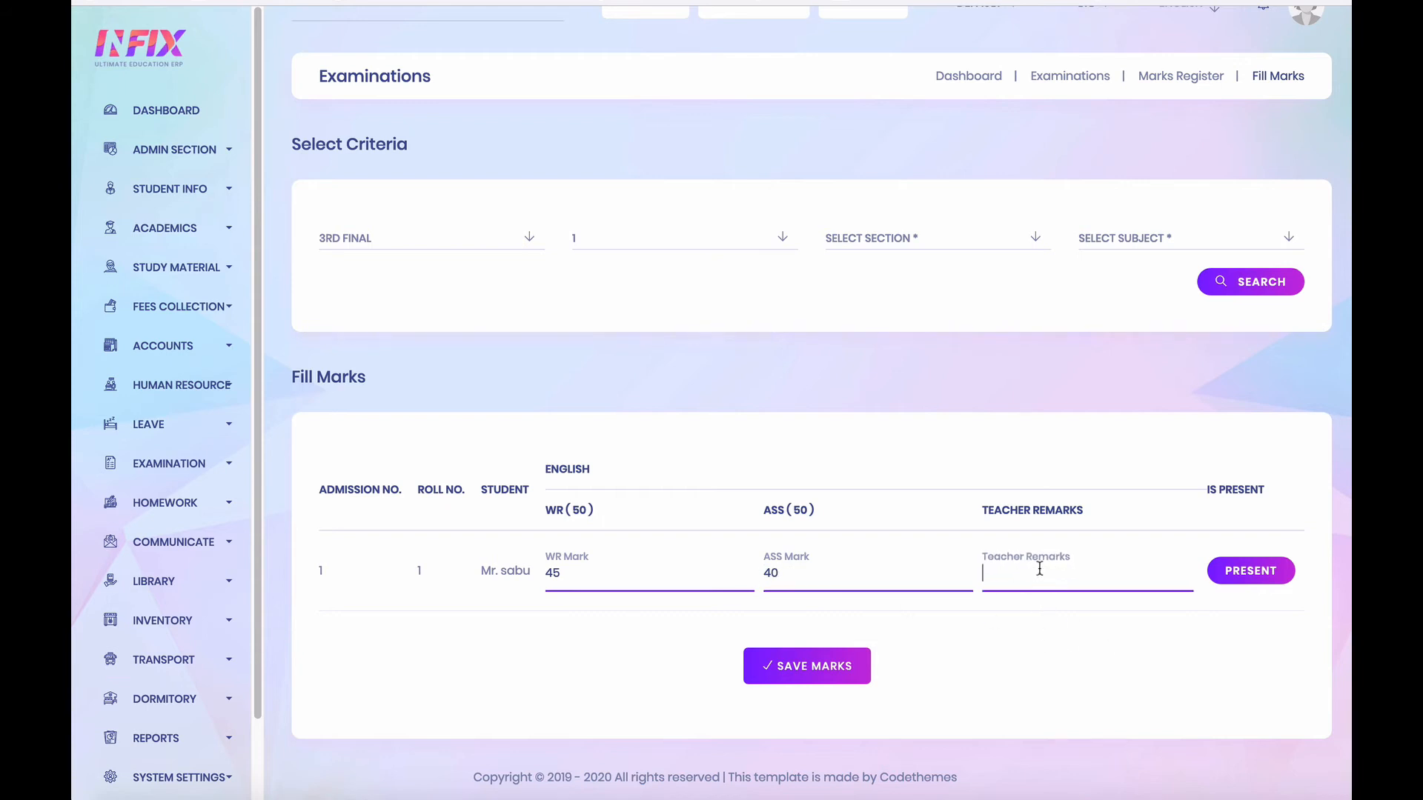
pyautogui.click(789, 670)
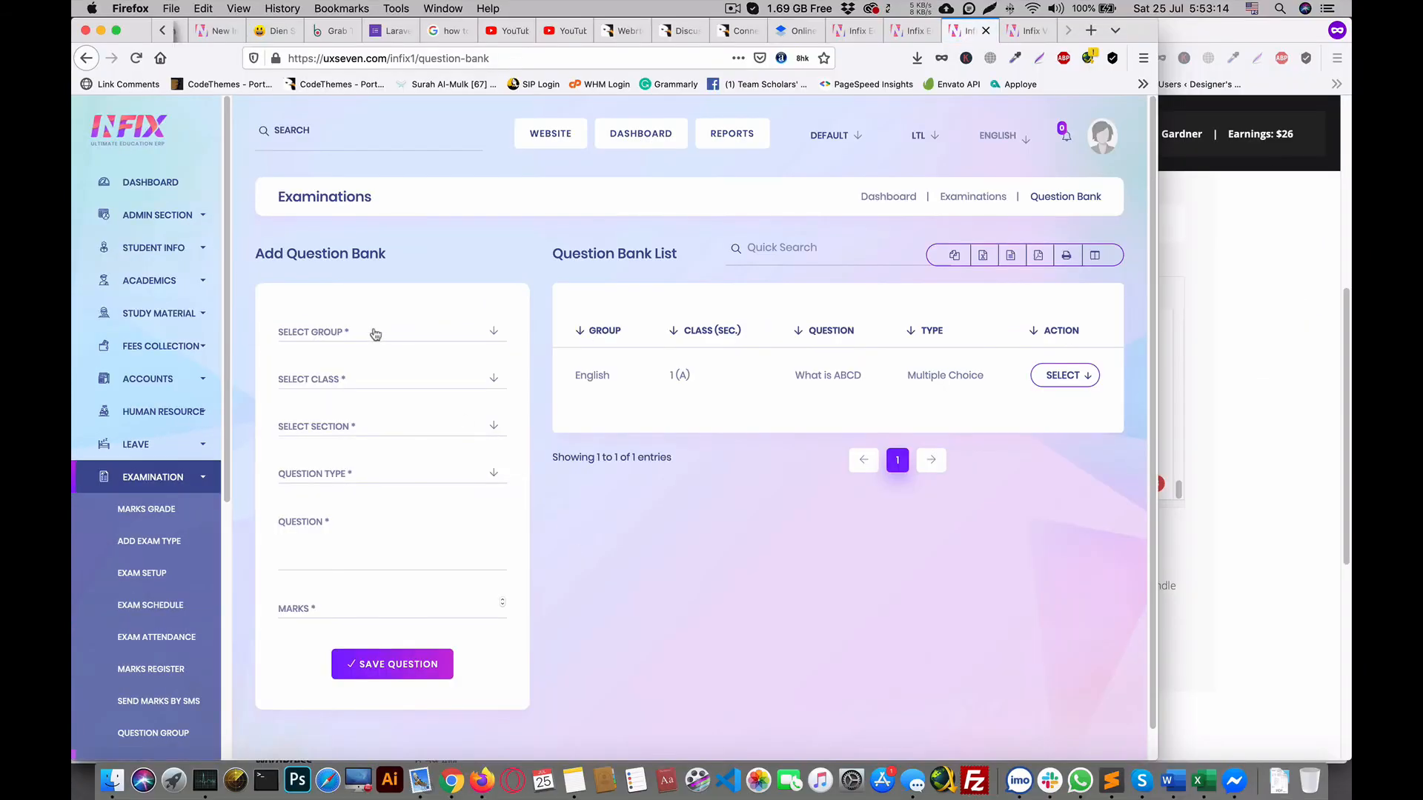
# Step: Set up a new question bank entry with group English, class 1, section A and question type Multiple Choice
pyautogui.click(375, 334)
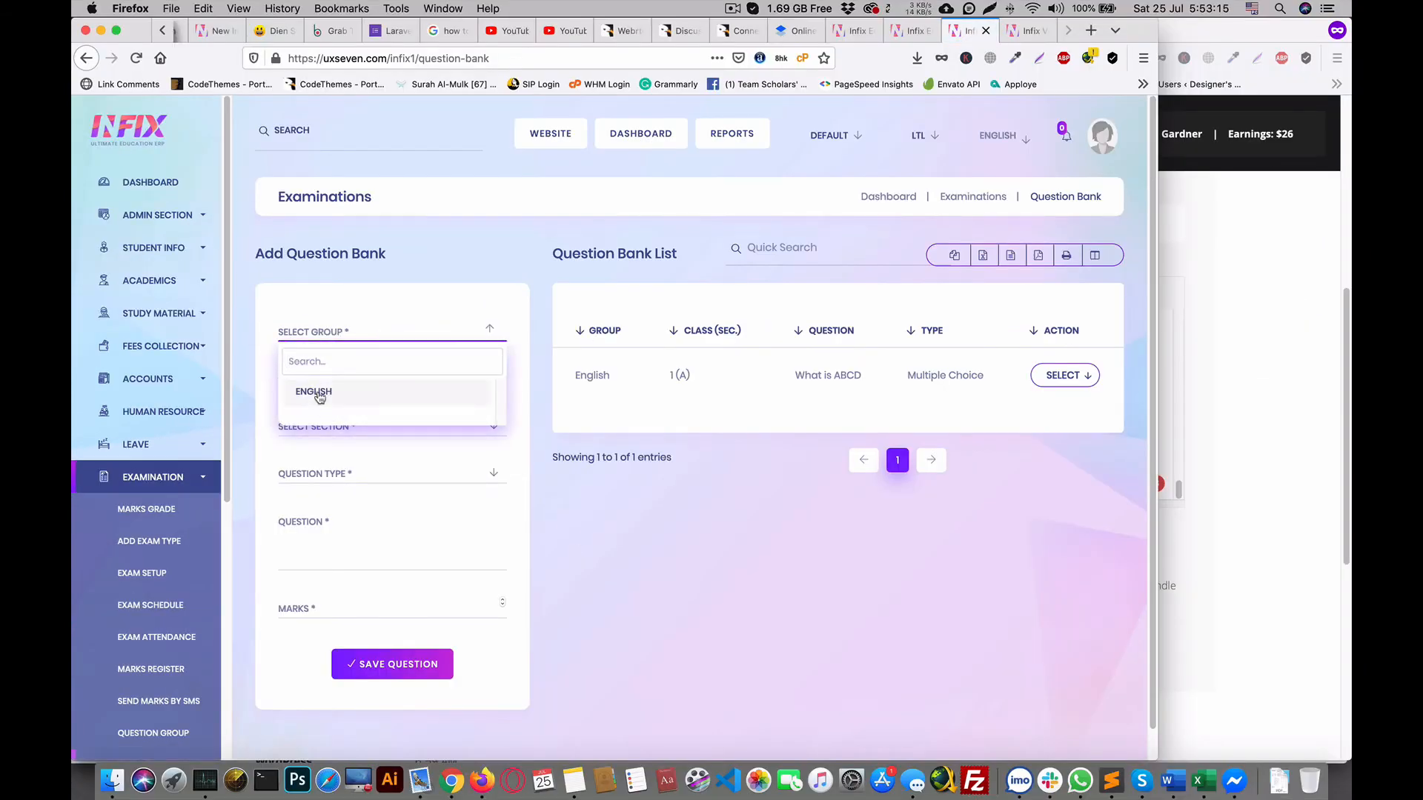
pyautogui.click(319, 392)
pyautogui.click(372, 381)
pyautogui.click(340, 437)
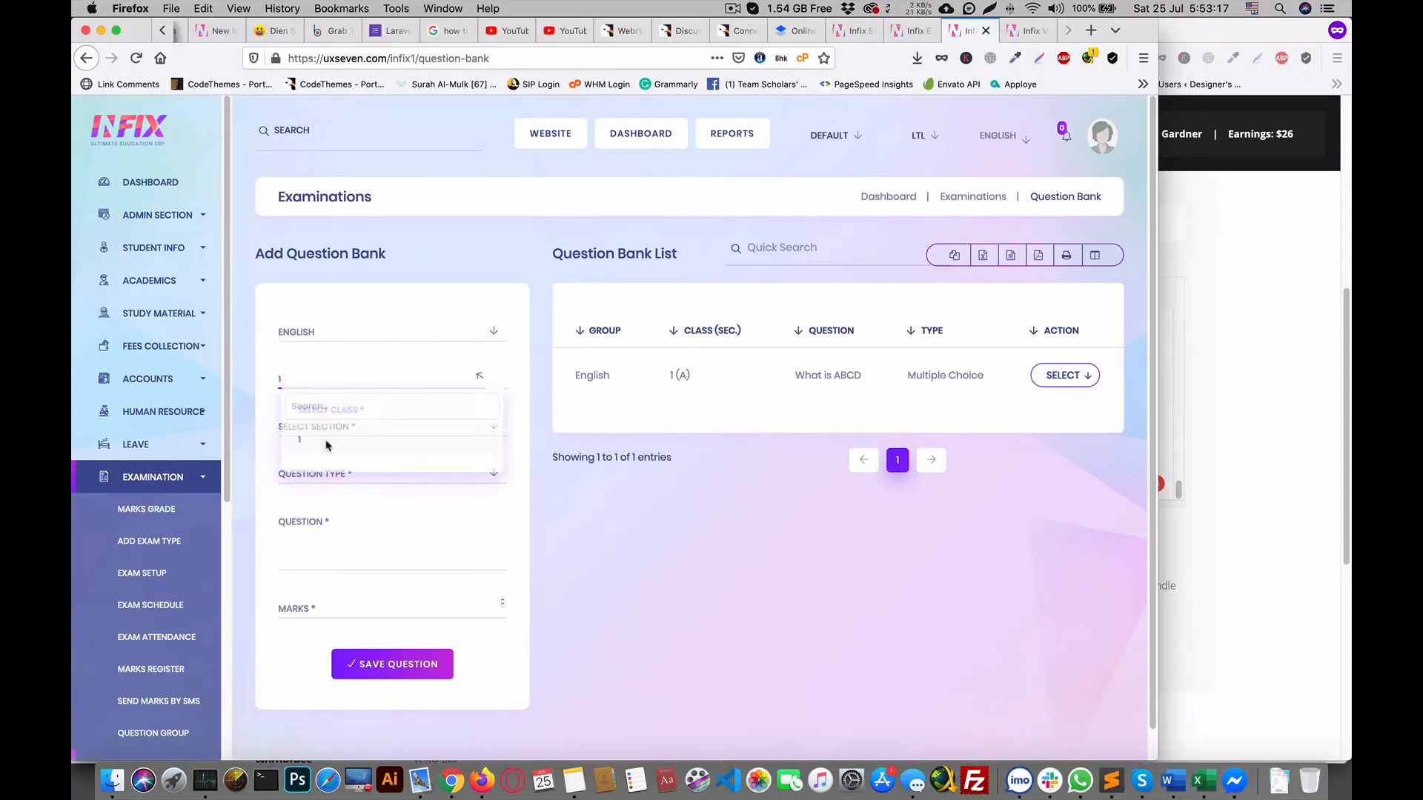
pyautogui.click(384, 427)
pyautogui.click(365, 486)
pyautogui.scroll(-1, 381, 467)
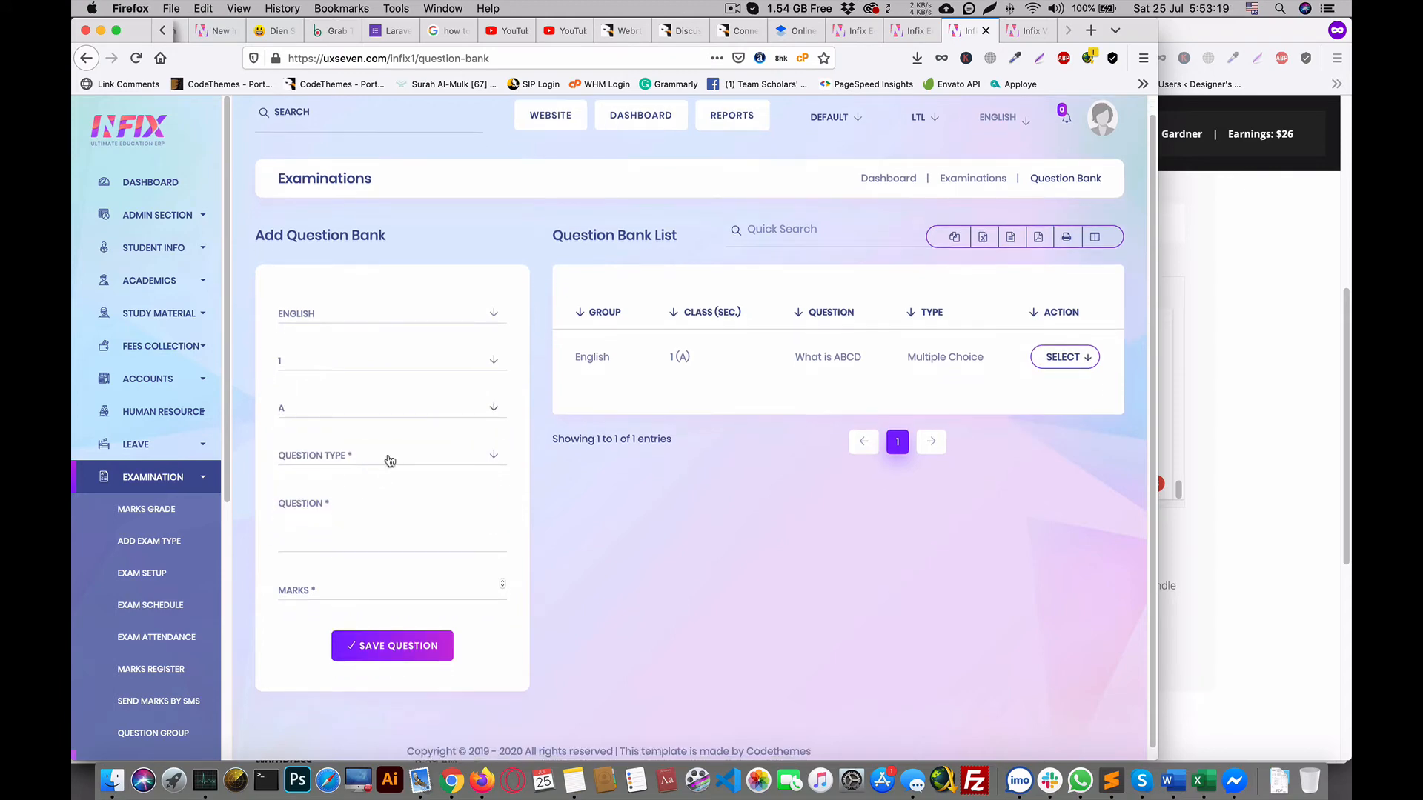
pyautogui.click(389, 457)
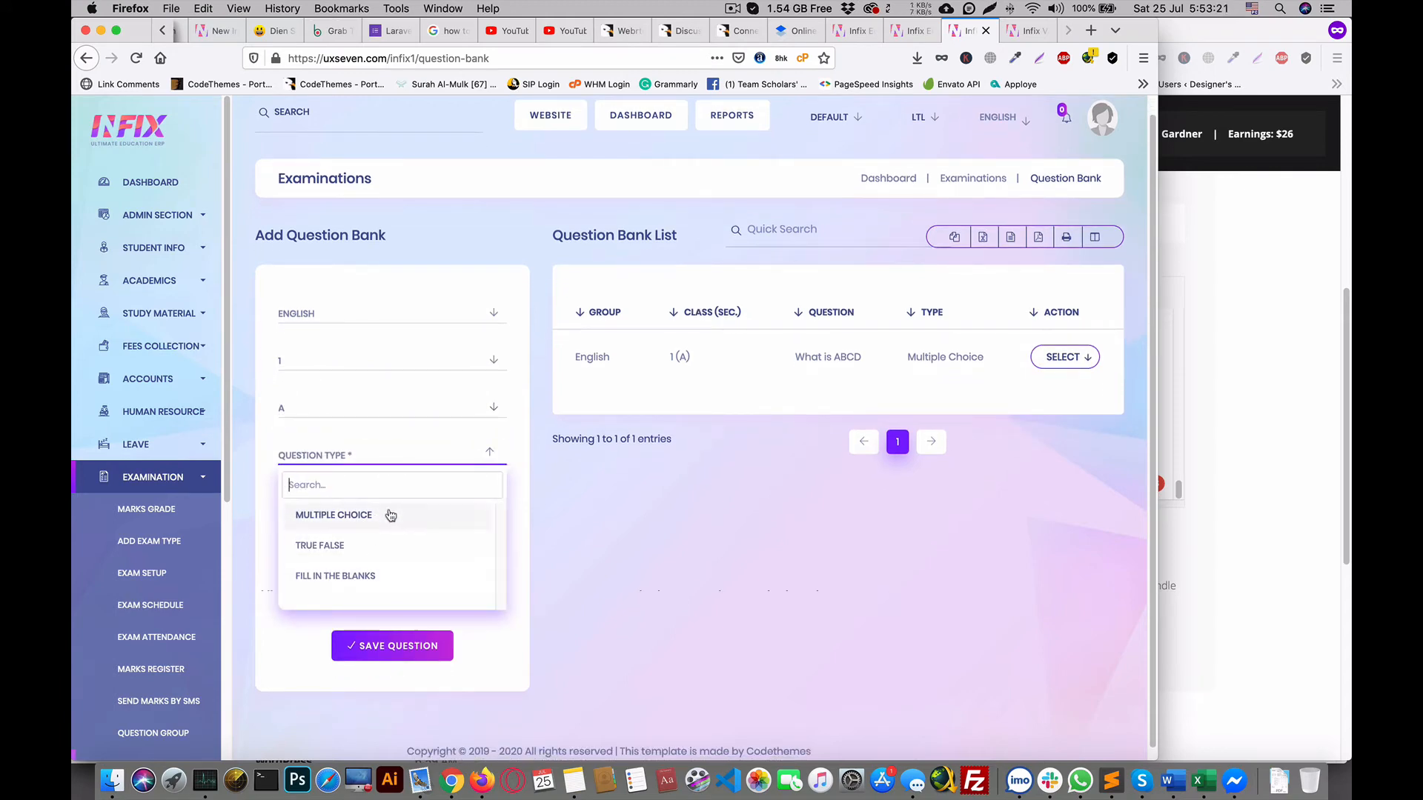
pyautogui.click(363, 527)
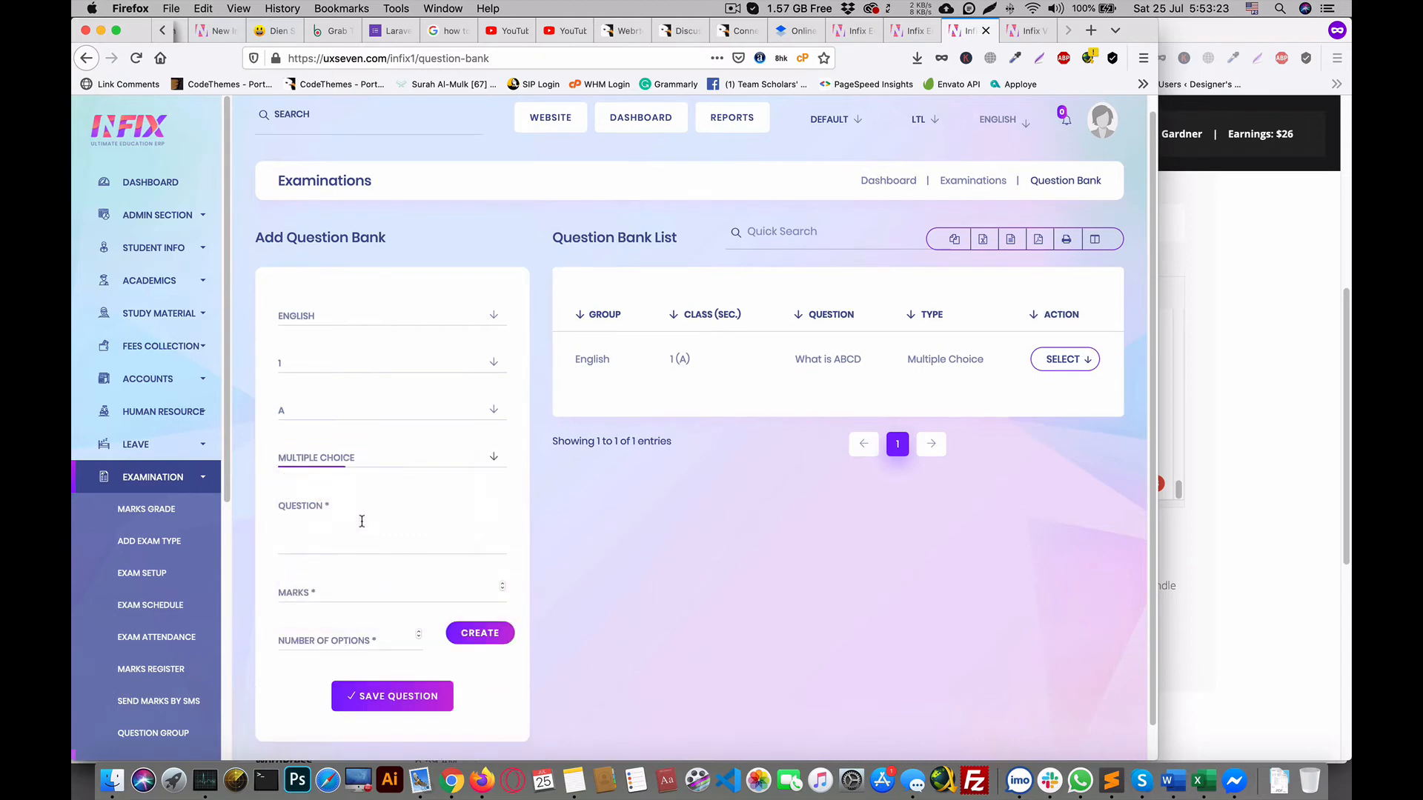
# Step: Enter the question "What is ABC" with 2 marks and create 4 answer options for it
pyautogui.click(377, 529)
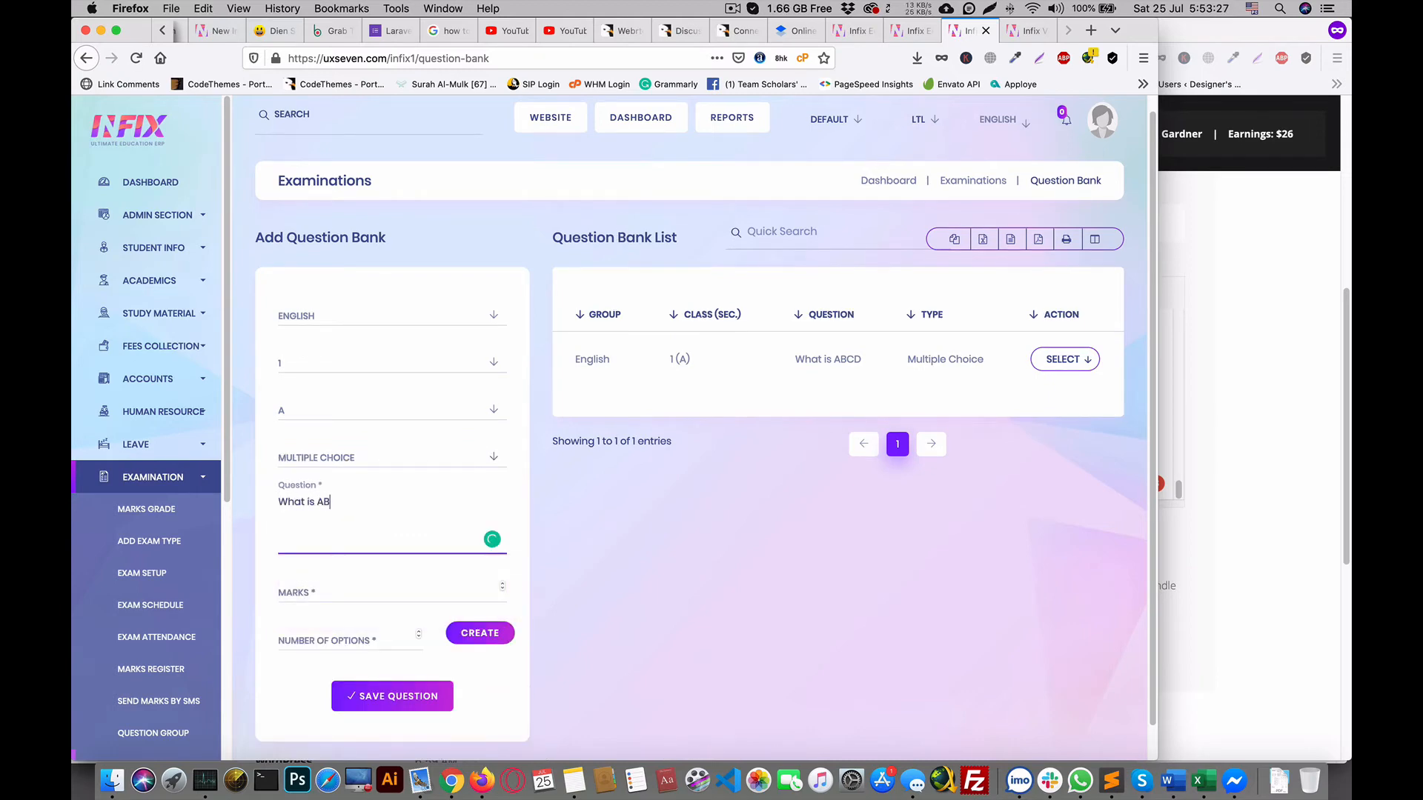
pyautogui.click(341, 593)
pyautogui.click(355, 640)
pyautogui.scroll(-1, 357, 645)
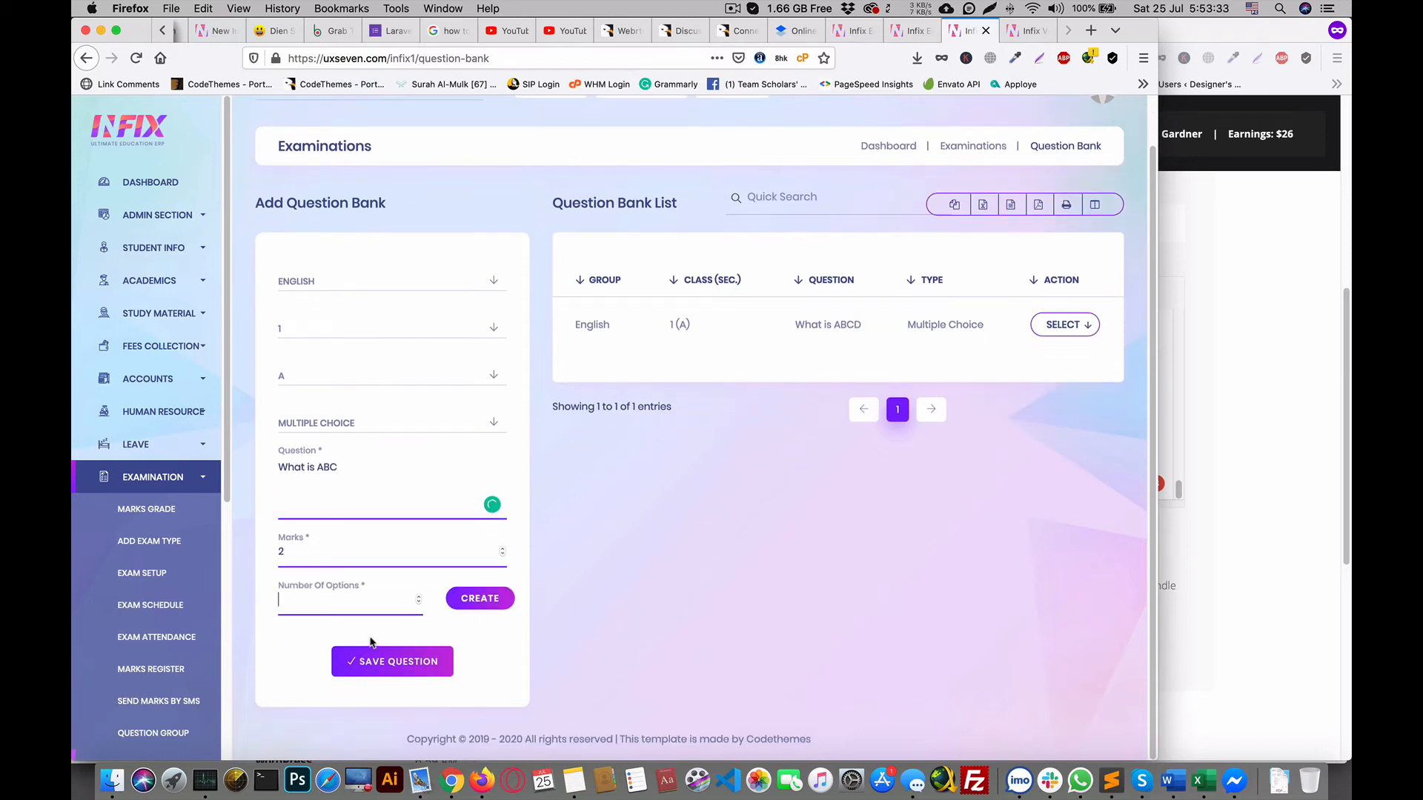
pyautogui.write('4')
pyautogui.click(480, 599)
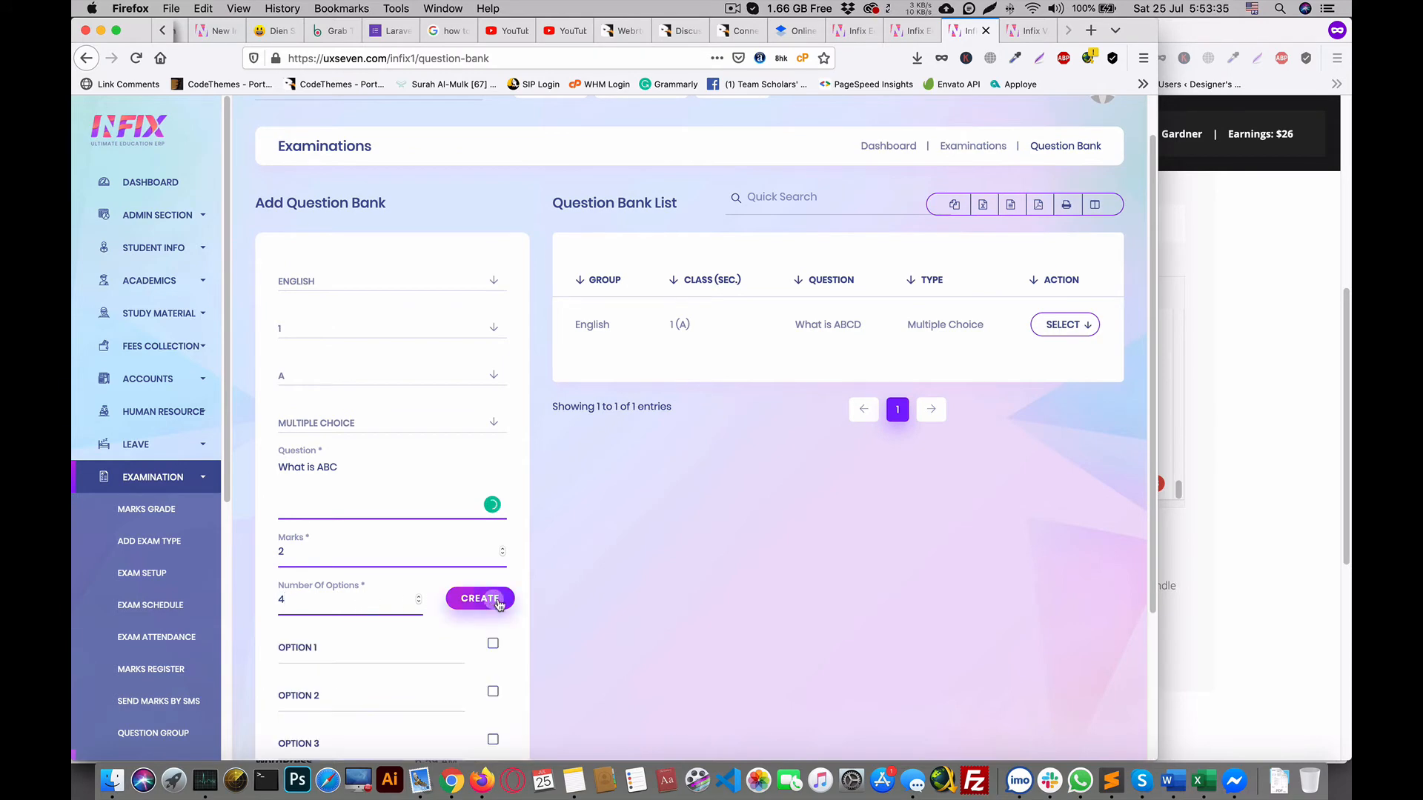
# Step: Name the four answer options A, B, C and D, mark option A as correct, and save the question
pyautogui.scroll(-5, 673, 612)
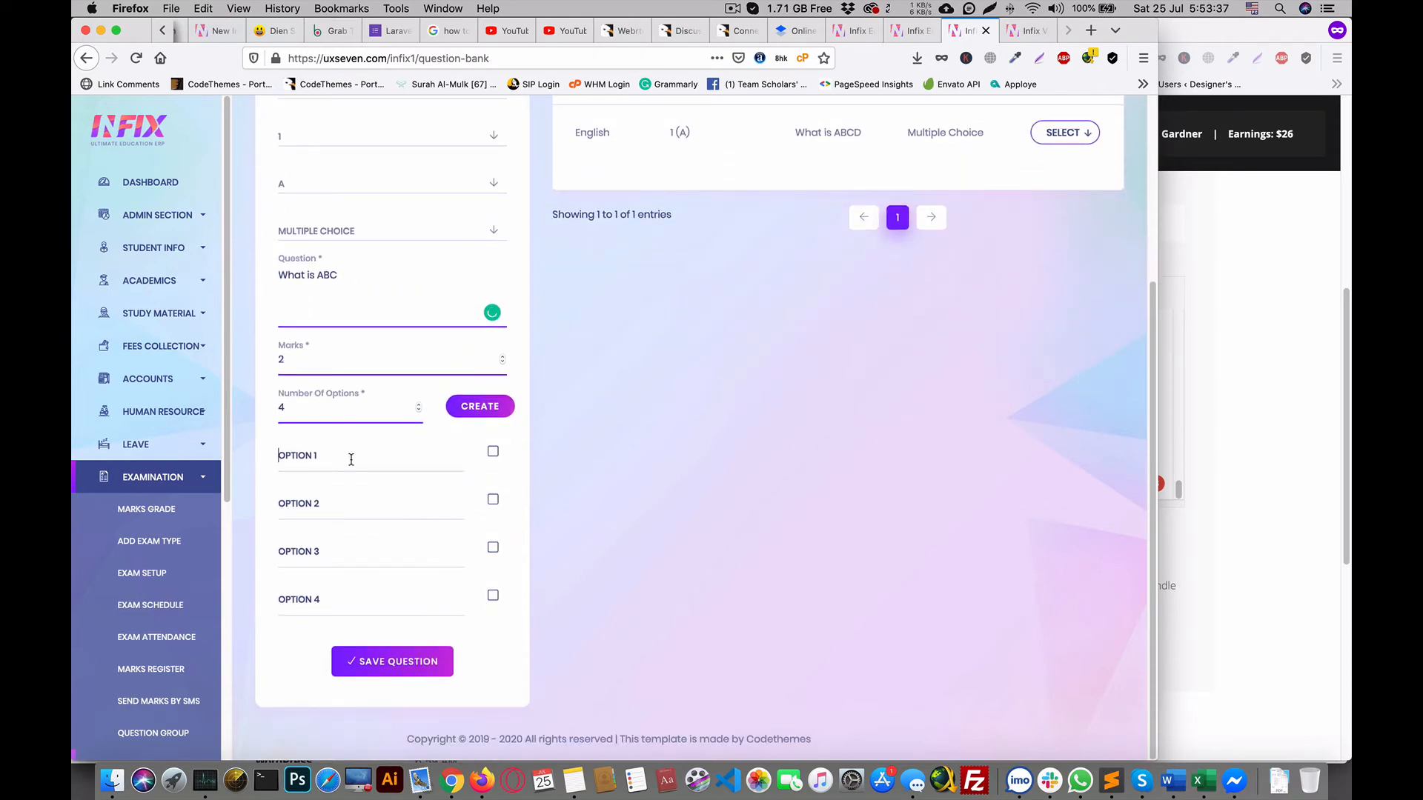
pyautogui.write('A')
pyautogui.click(343, 501)
pyautogui.write('C')
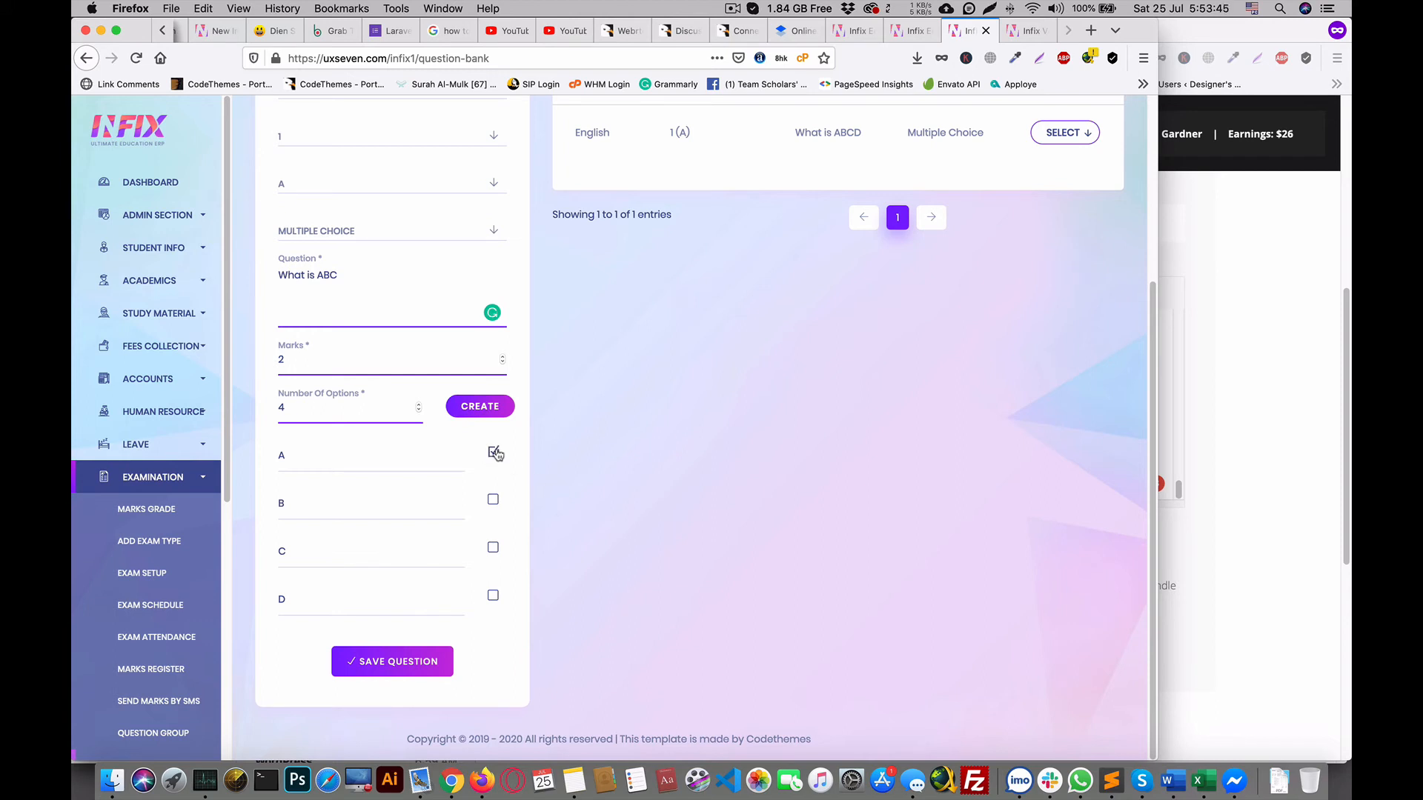
pyautogui.click(391, 662)
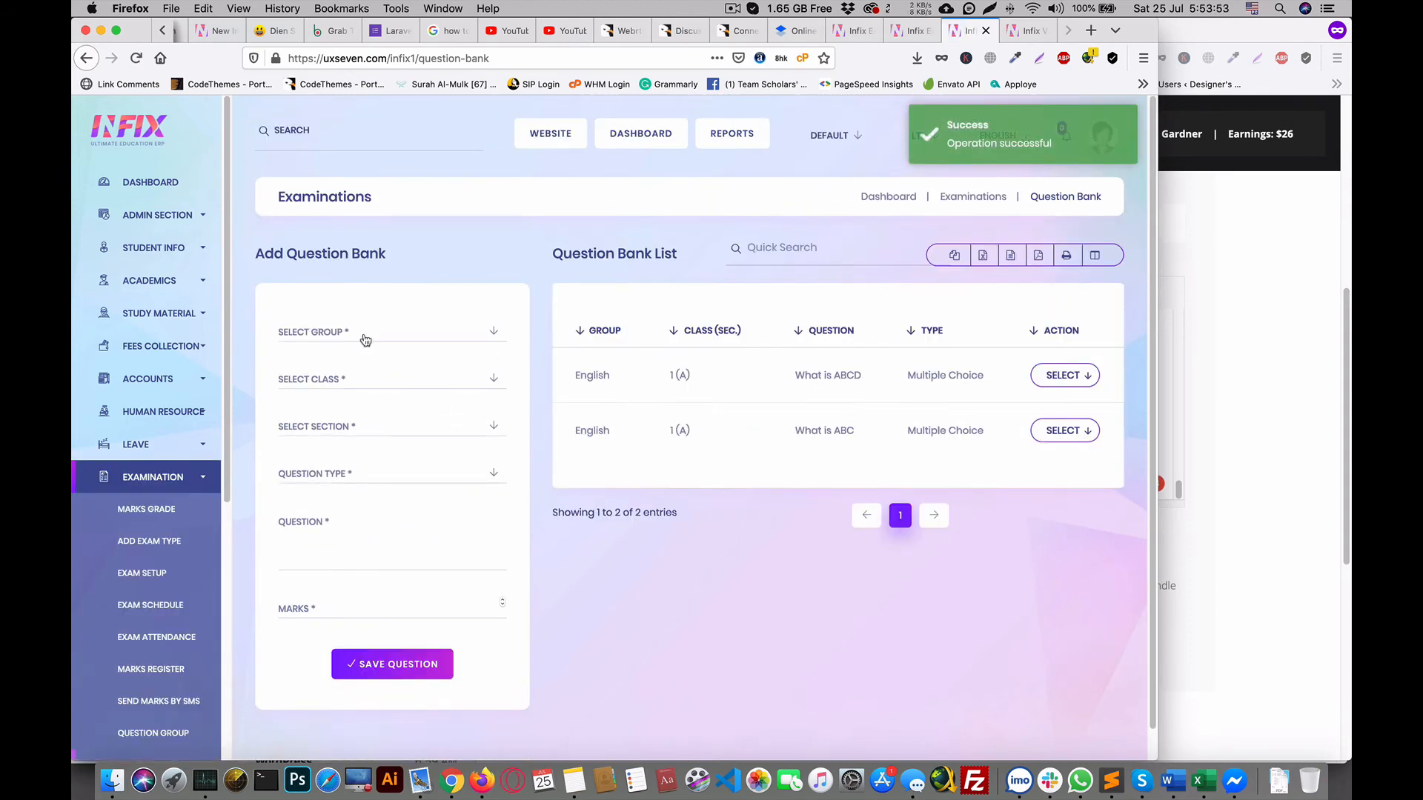
# Step: Set up another question bank entry with group English, class 1, section A and question type True False
pyautogui.click(365, 340)
pyautogui.click(375, 381)
pyautogui.click(358, 432)
pyautogui.click(381, 429)
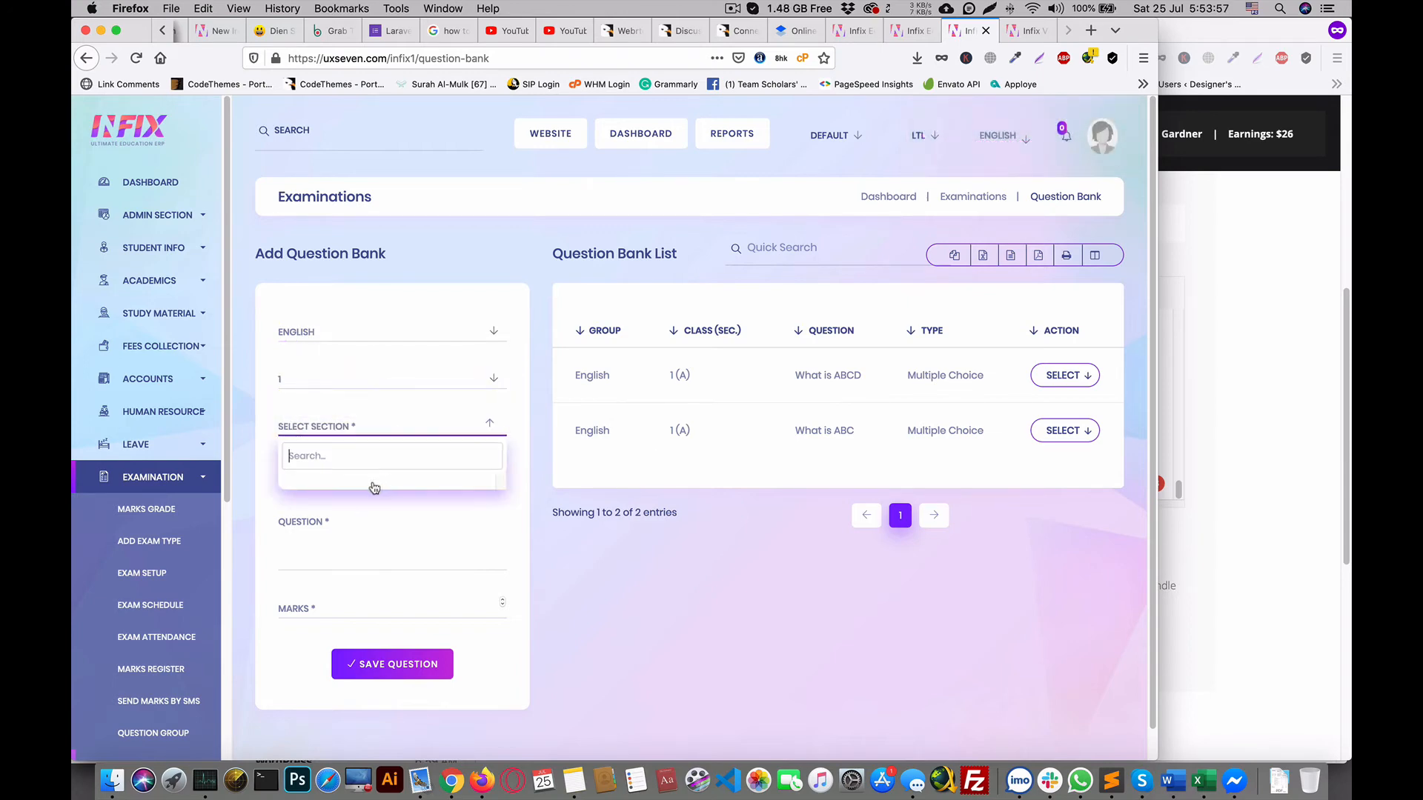
pyautogui.click(348, 488)
pyautogui.click(375, 478)
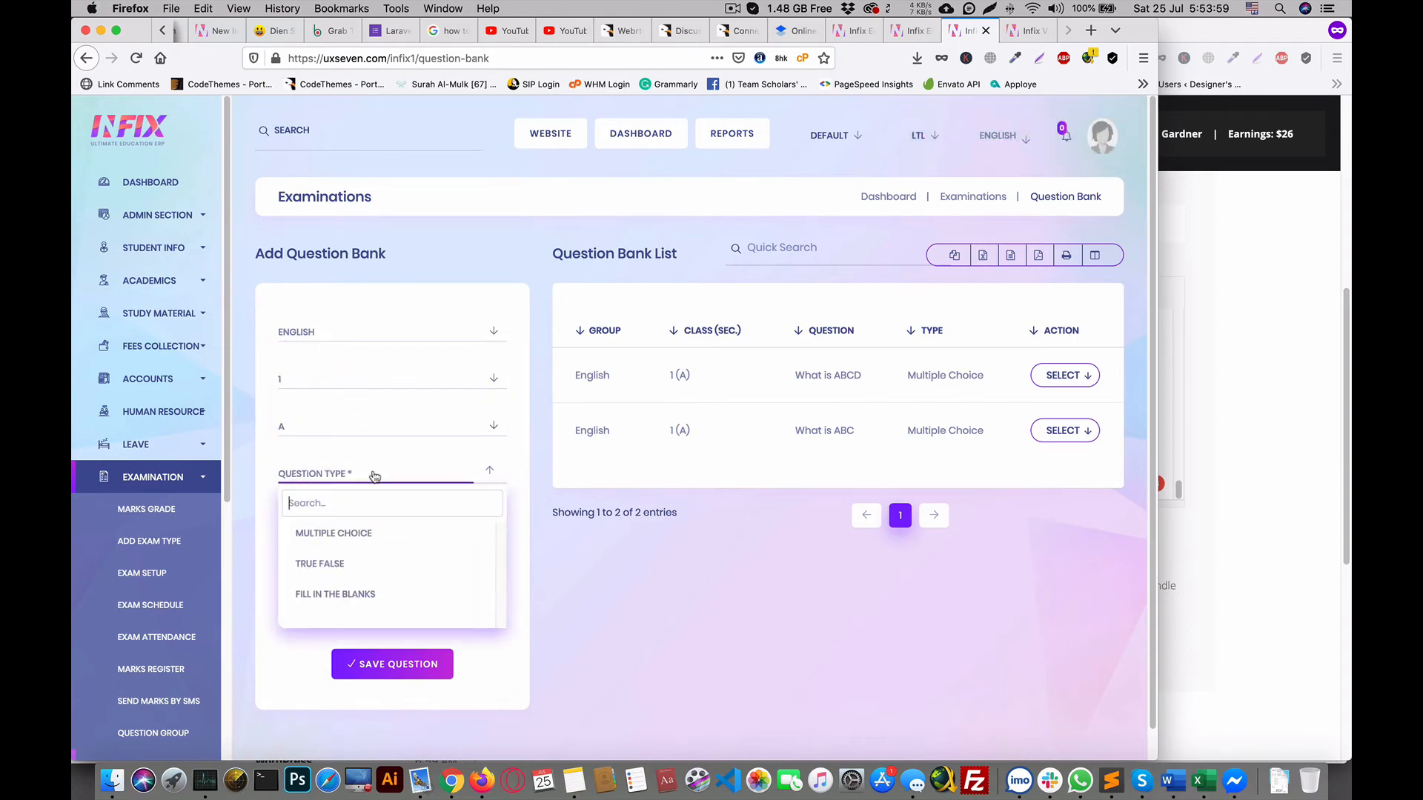
pyautogui.click(356, 572)
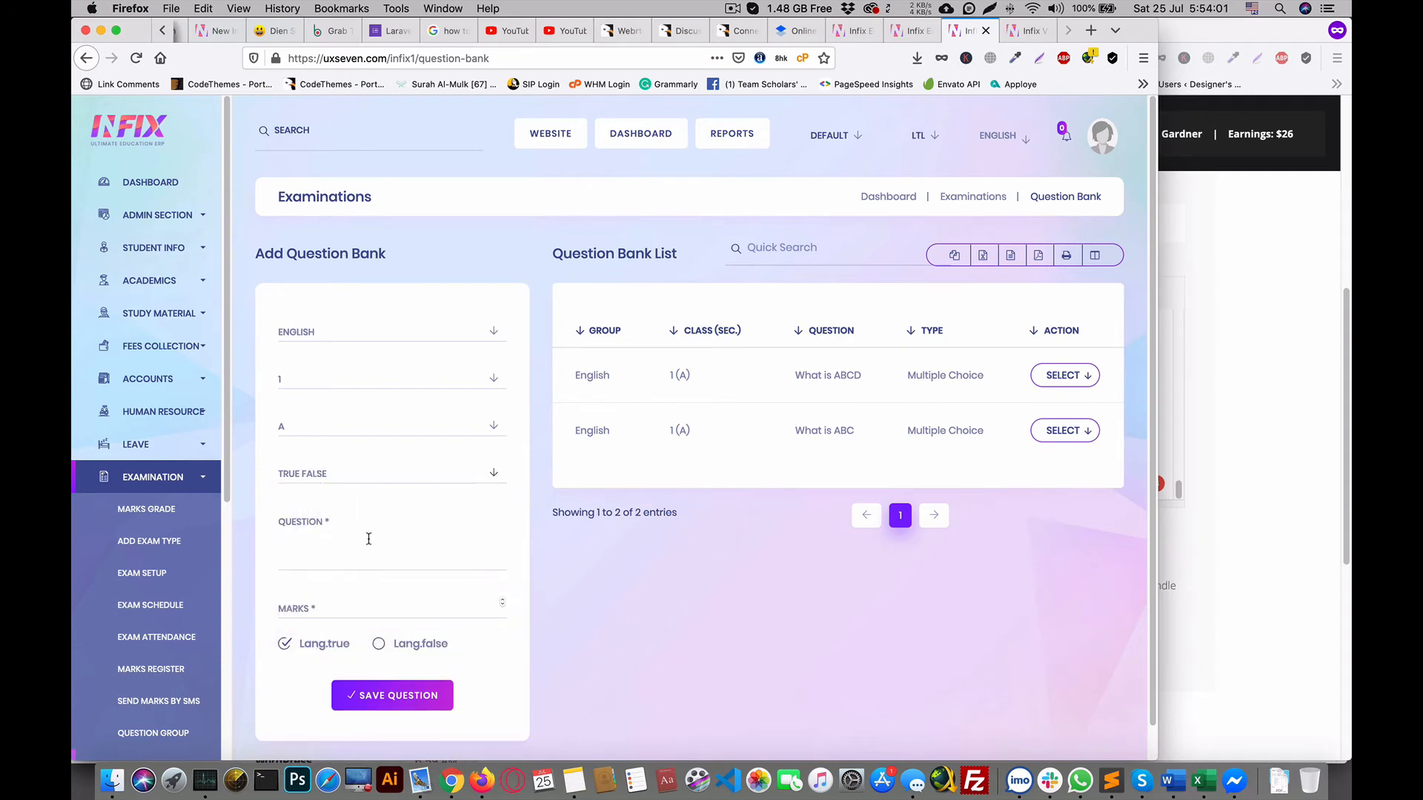
# Step: Enter a question reading "Is your name" followed by a first name, worth 2 marks with true as the answer, and save it
pyautogui.click(372, 540)
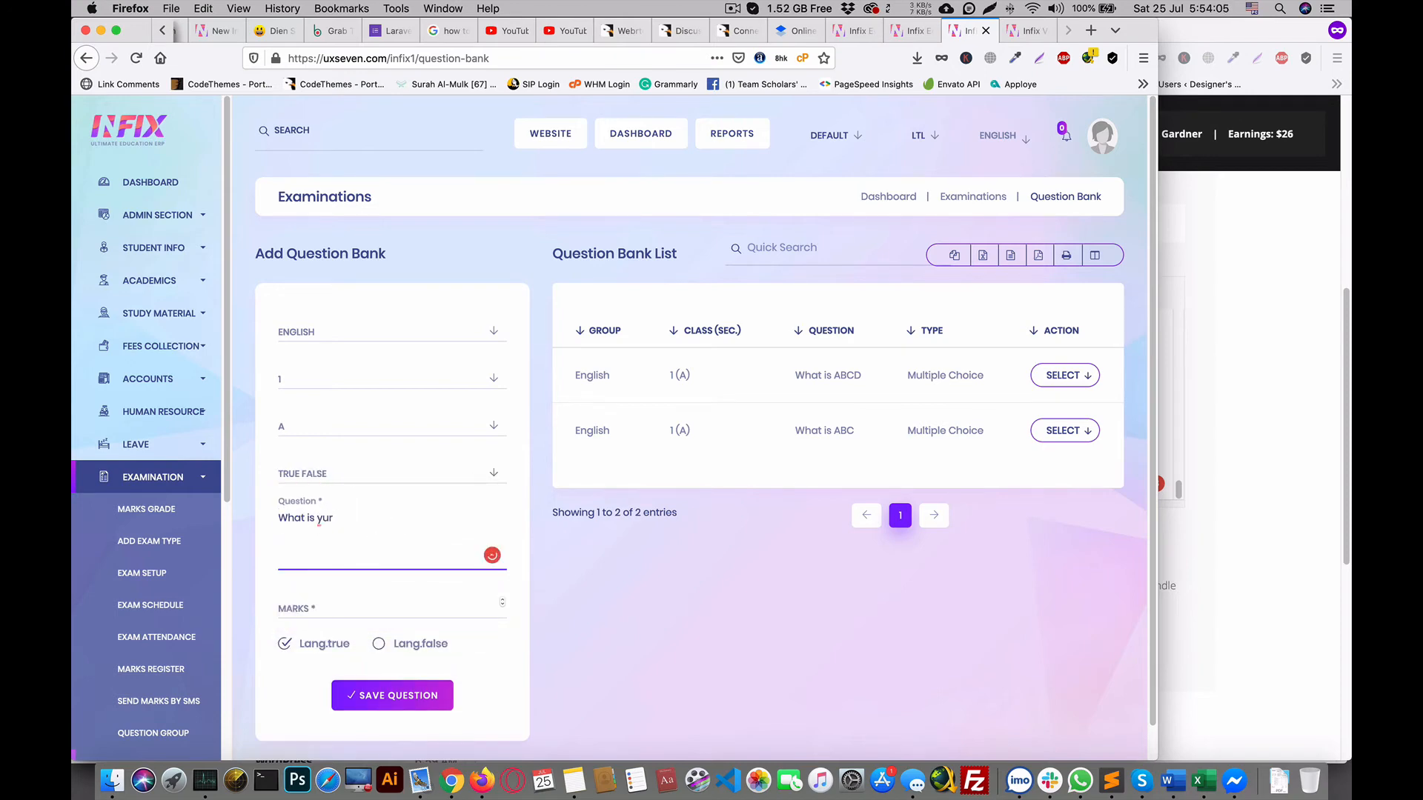
pyautogui.moveTo(362, 526); pyautogui.dragTo(272, 517)
pyautogui.write('Is your name Jhone')
pyautogui.click(352, 602)
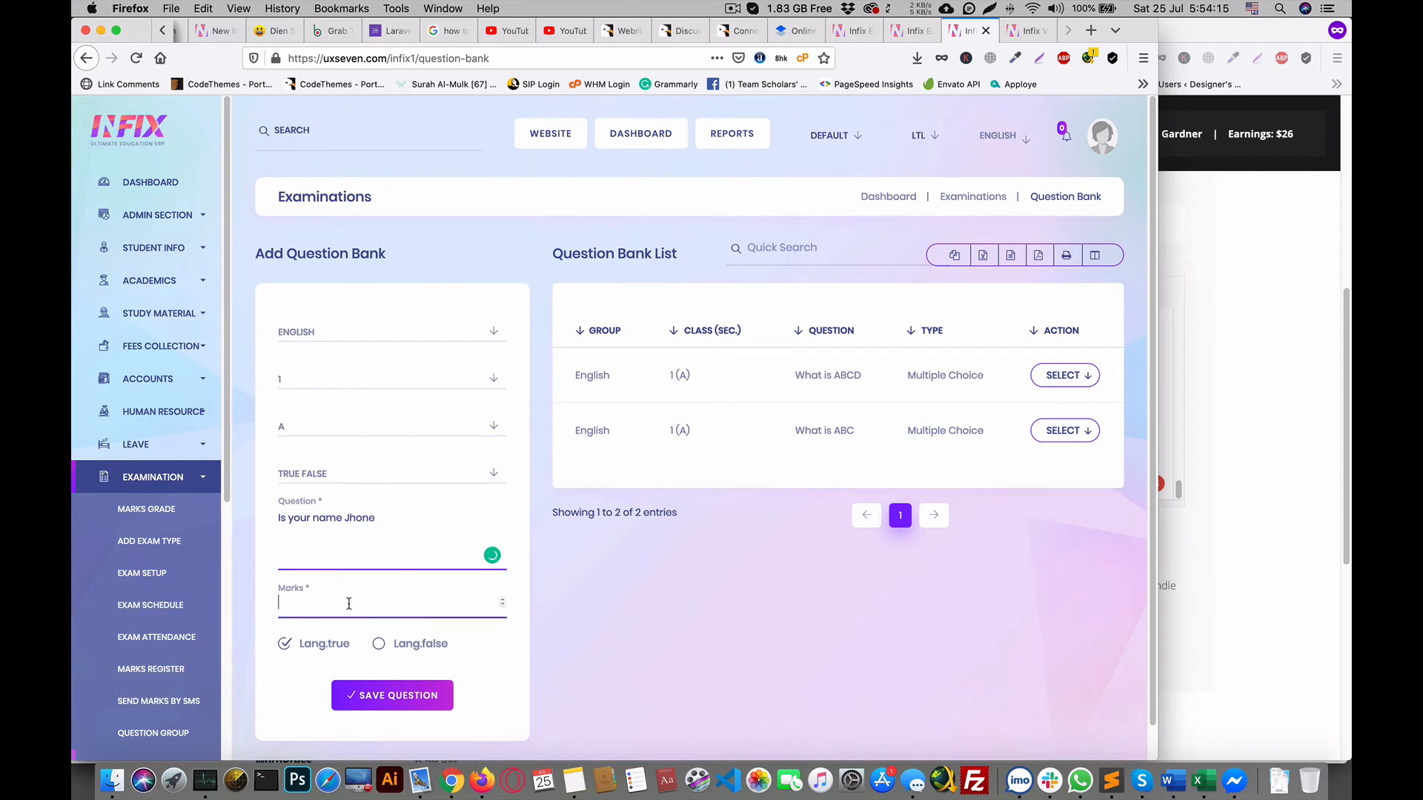
pyautogui.write('2')
pyautogui.click(285, 644)
pyautogui.click(392, 695)
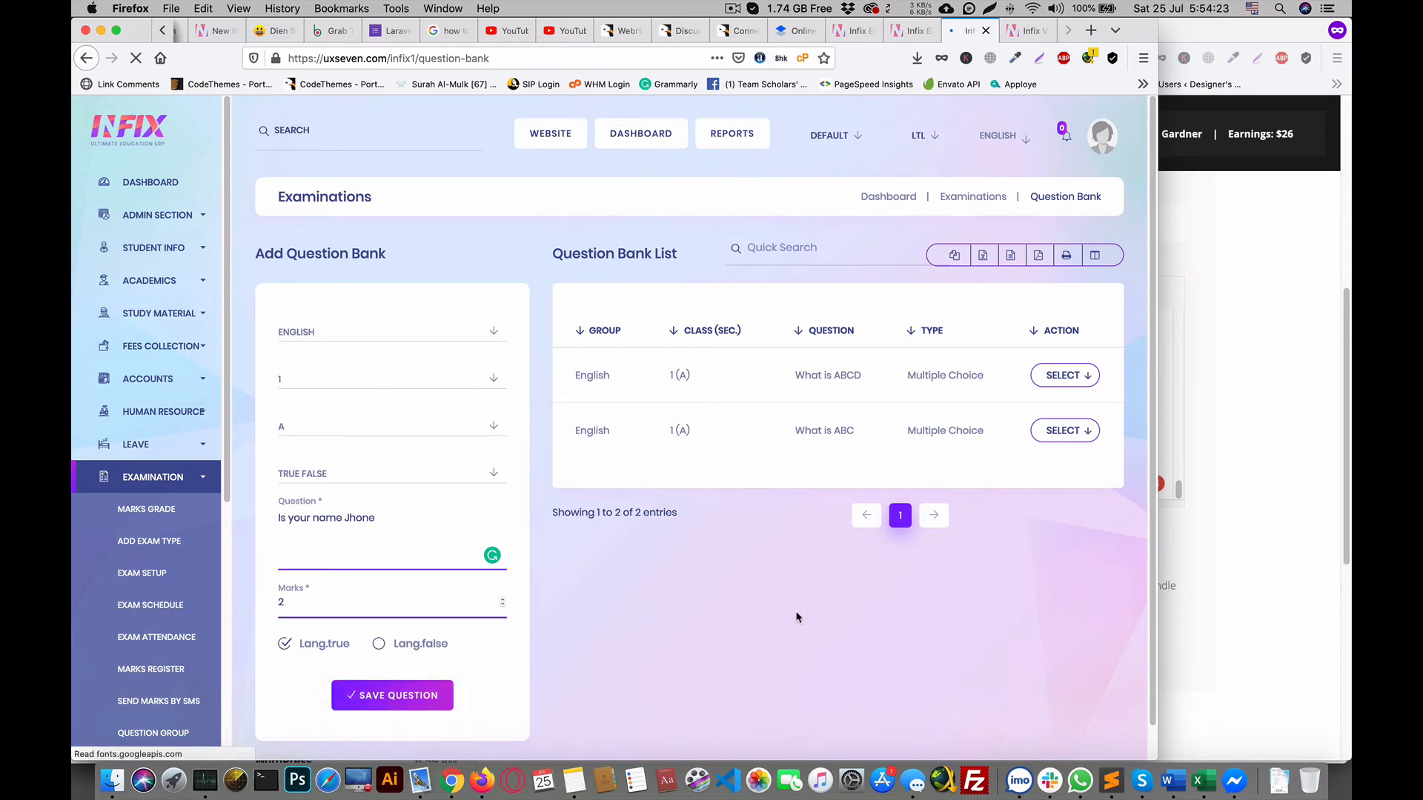
# Step: Start a new online exam titled Exam English for class 1, section A
pyautogui.scroll(-1, 790, 607)
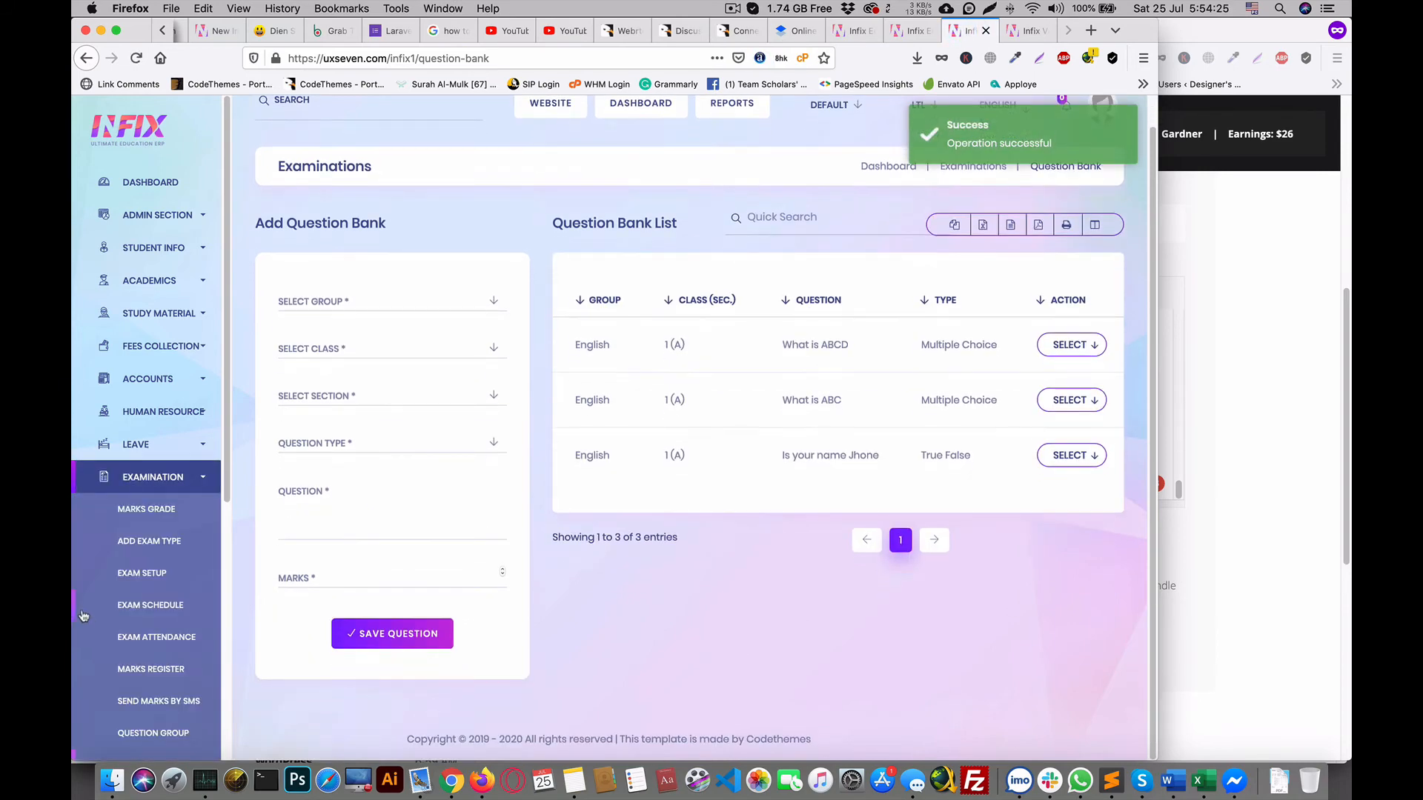
pyautogui.scroll(-3, 170, 581)
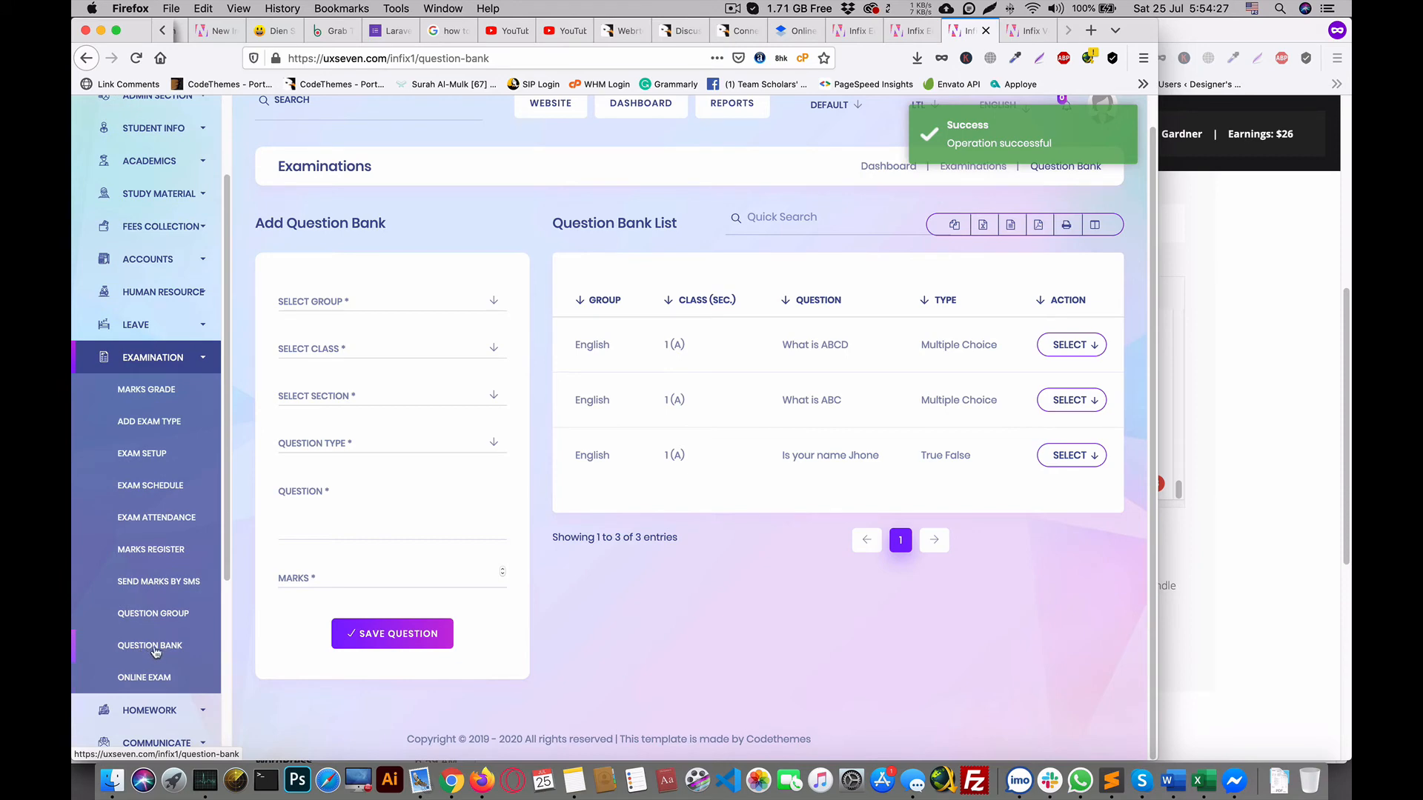
pyautogui.click(143, 677)
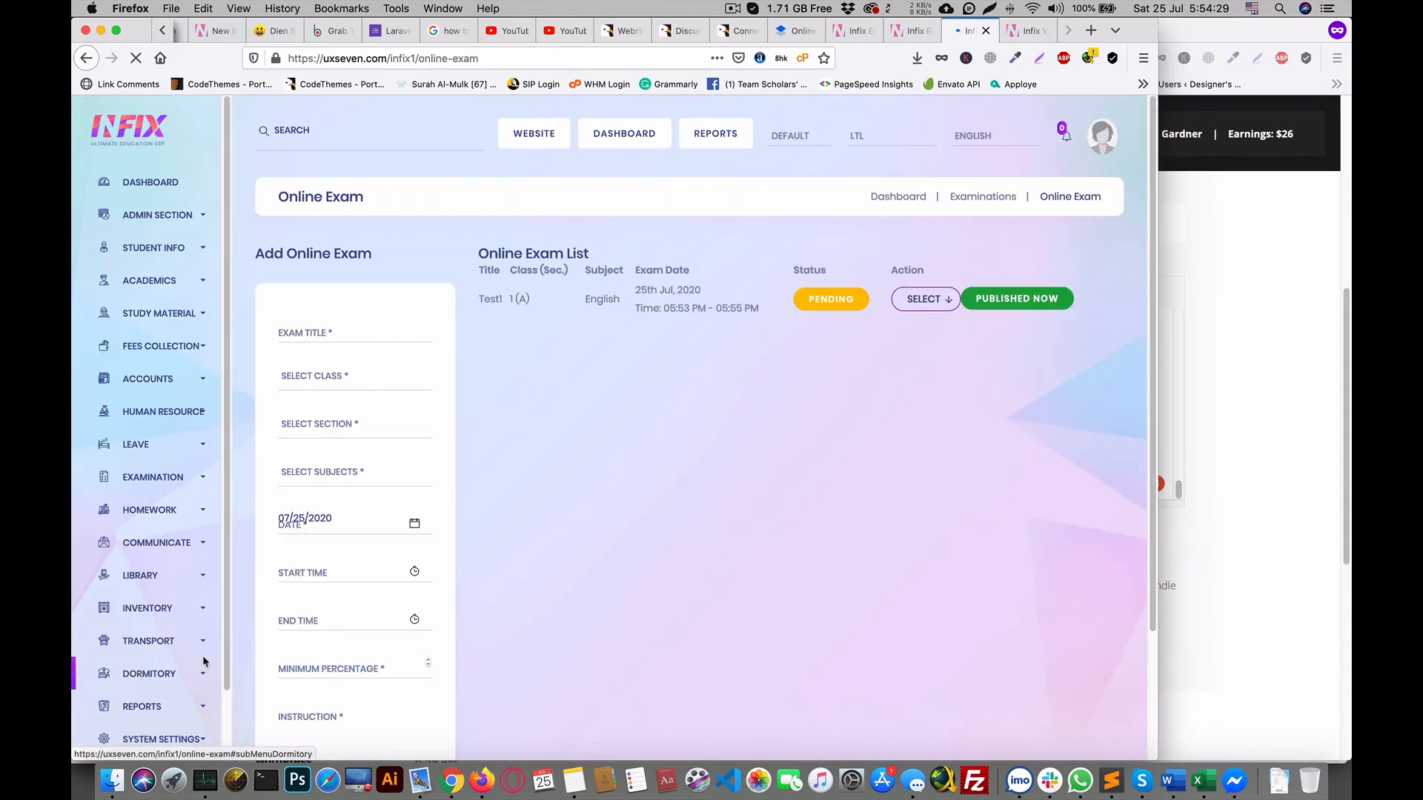
pyautogui.click(344, 334)
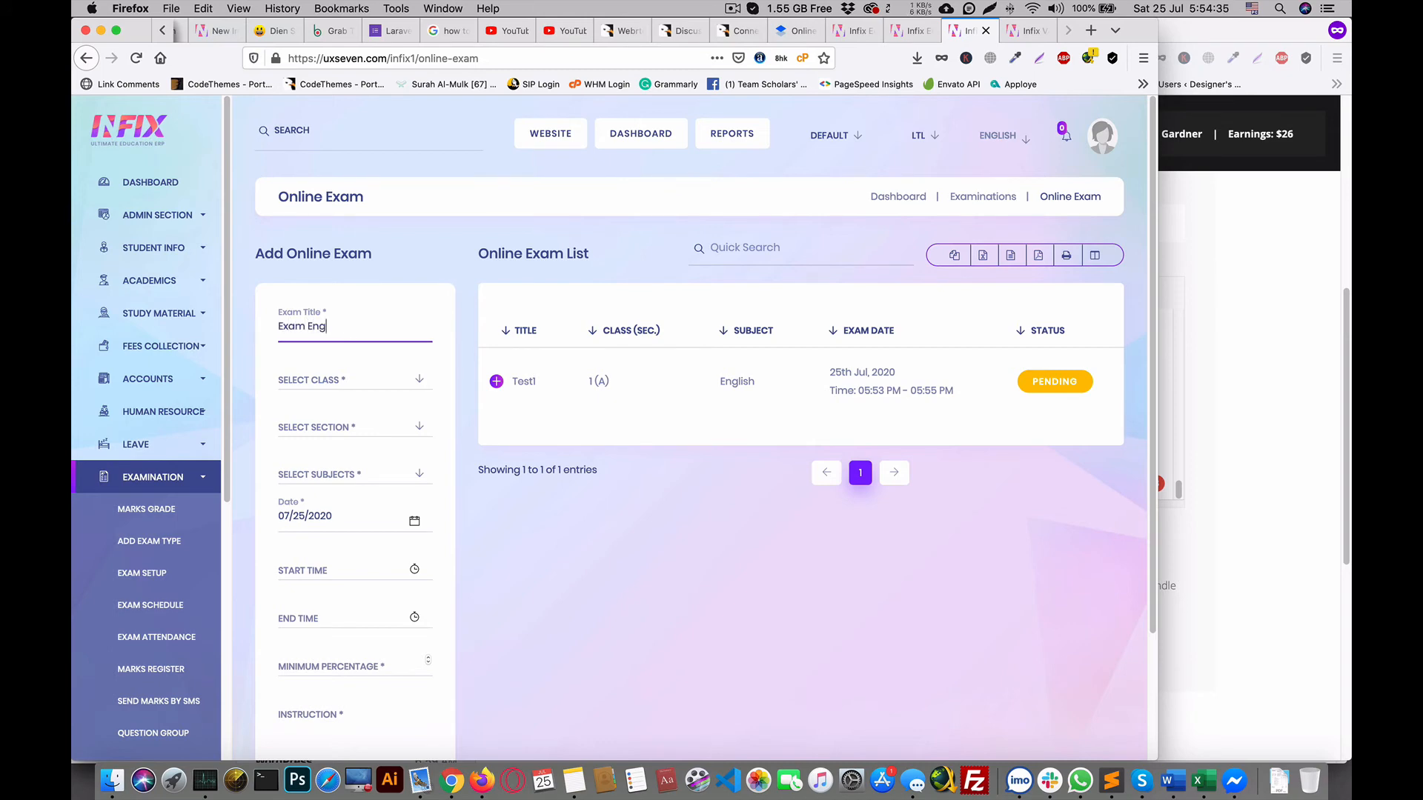
pyautogui.click(364, 381)
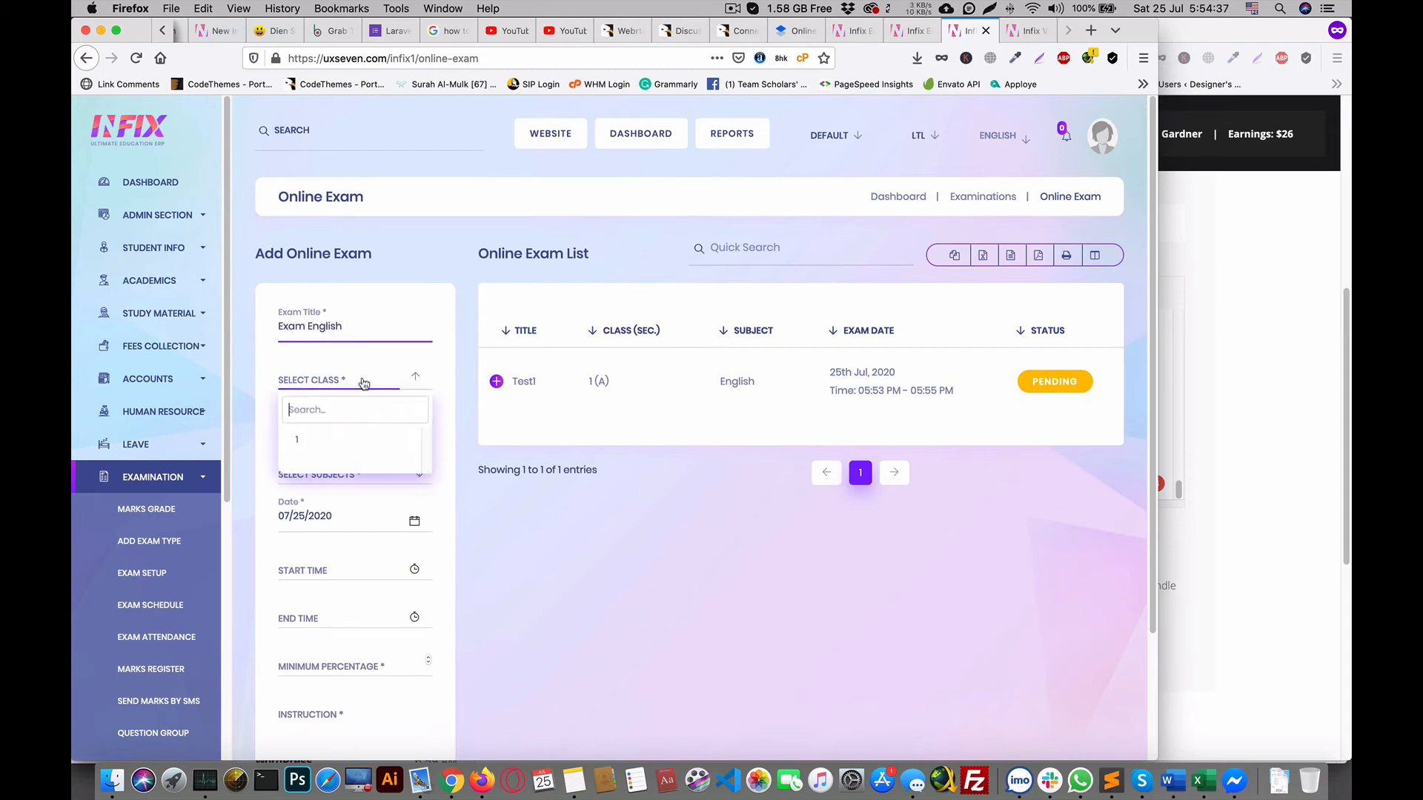
pyautogui.click(327, 437)
pyautogui.click(359, 428)
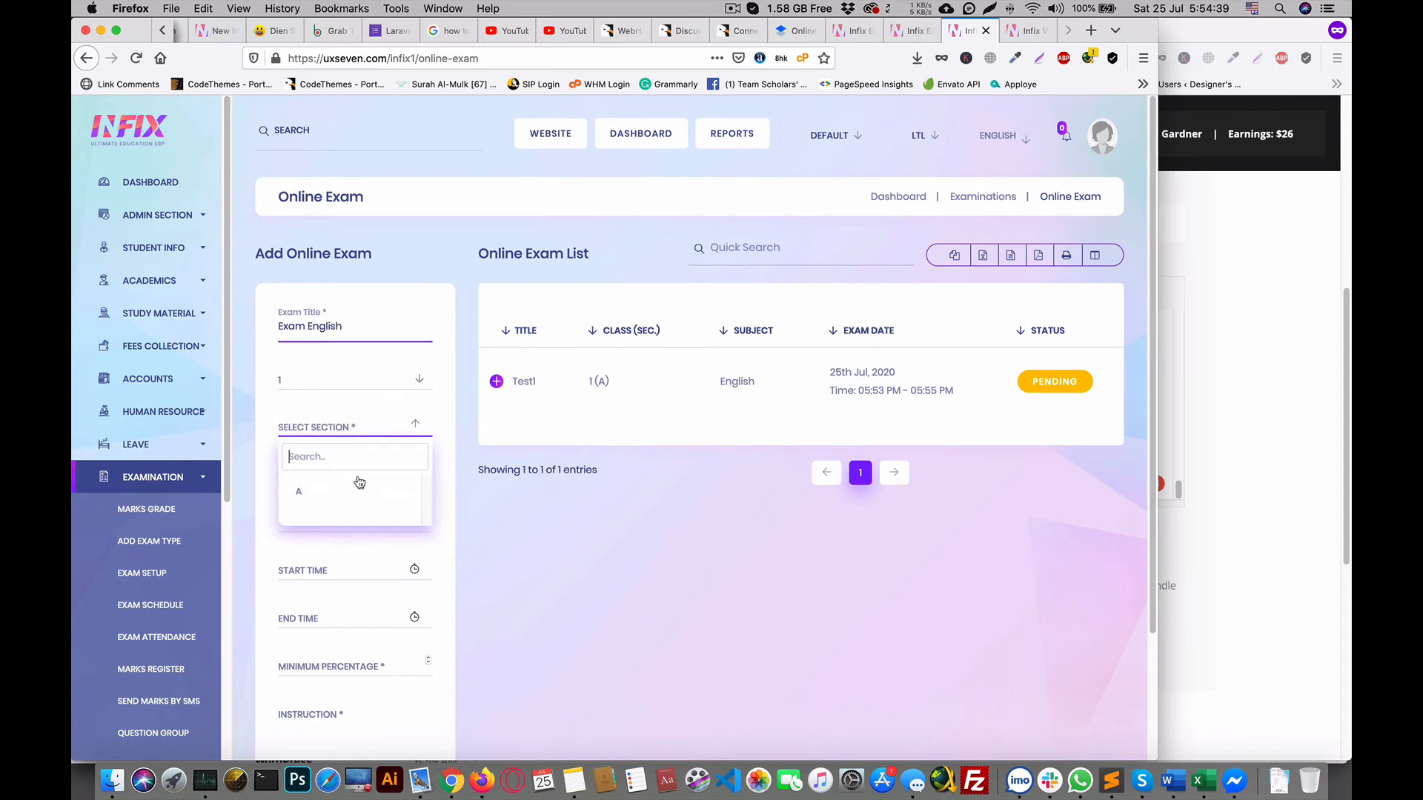
pyautogui.click(334, 486)
# Step: Choose English (Theory) as the online exam's subject and 07/25/2020 as its date
pyautogui.scroll(-3, 577, 475)
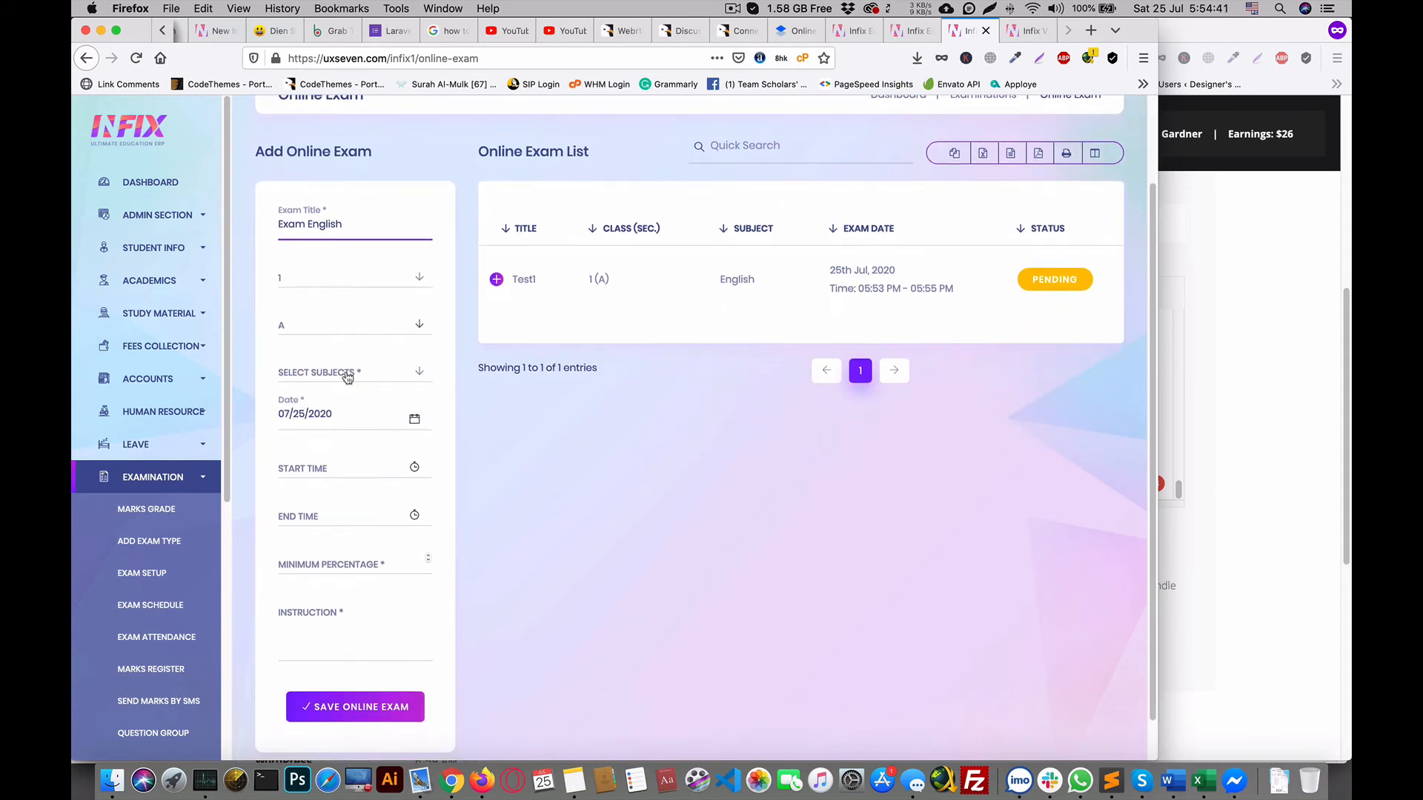
pyautogui.click(348, 375)
pyautogui.click(347, 433)
pyautogui.click(346, 418)
pyautogui.click(634, 537)
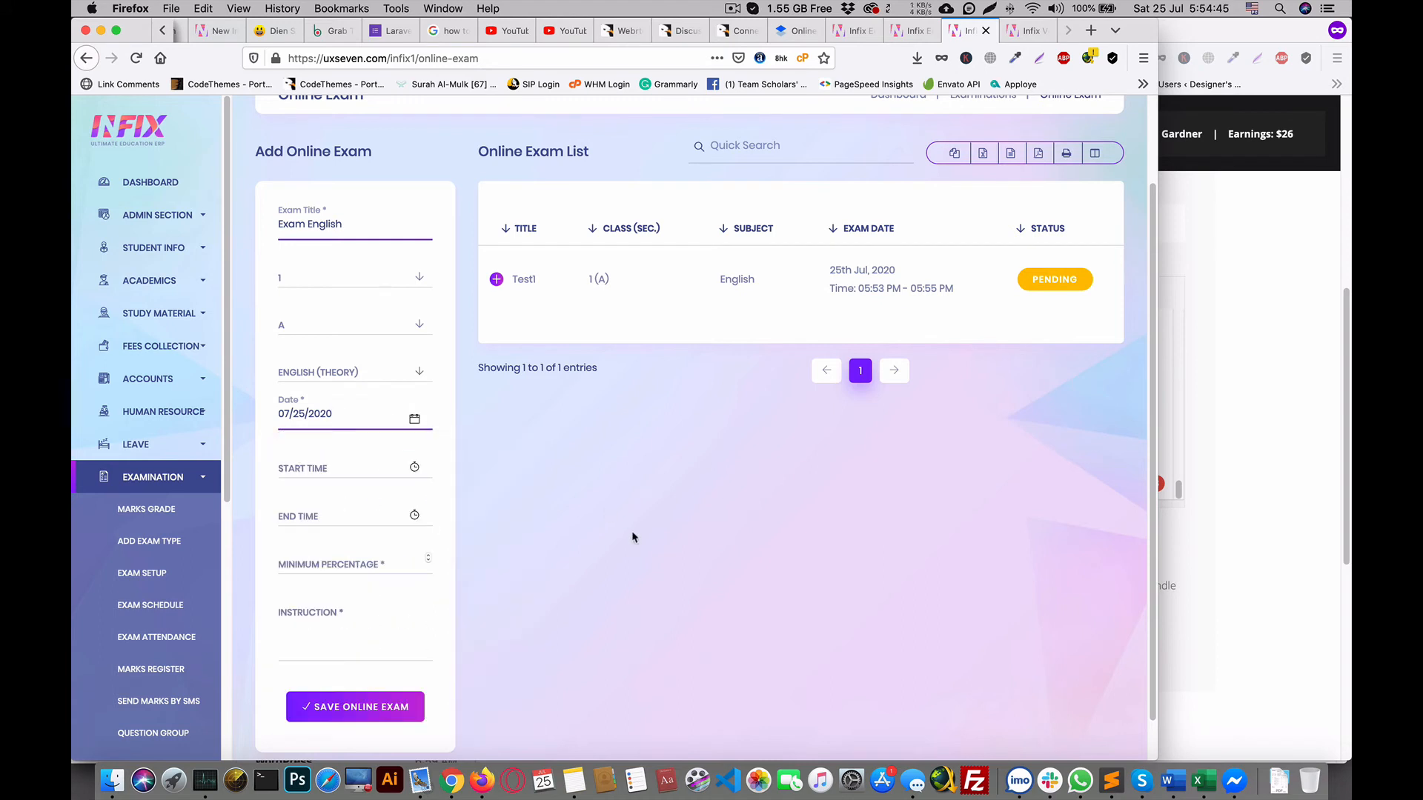
# Step: Set the online exam's start time to 6:00 PM
pyautogui.click(338, 468)
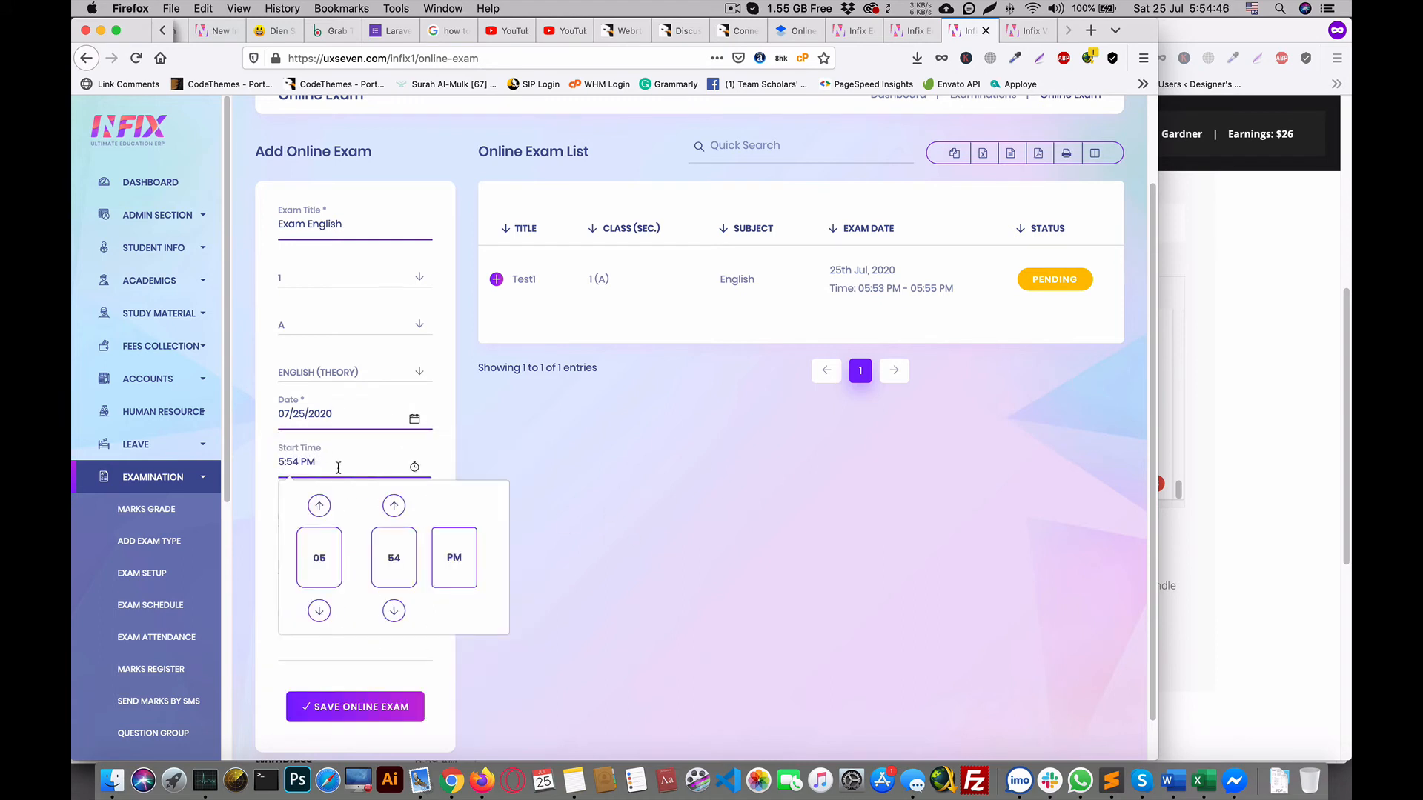
pyautogui.click(394, 507)
pyautogui.click(393, 507)
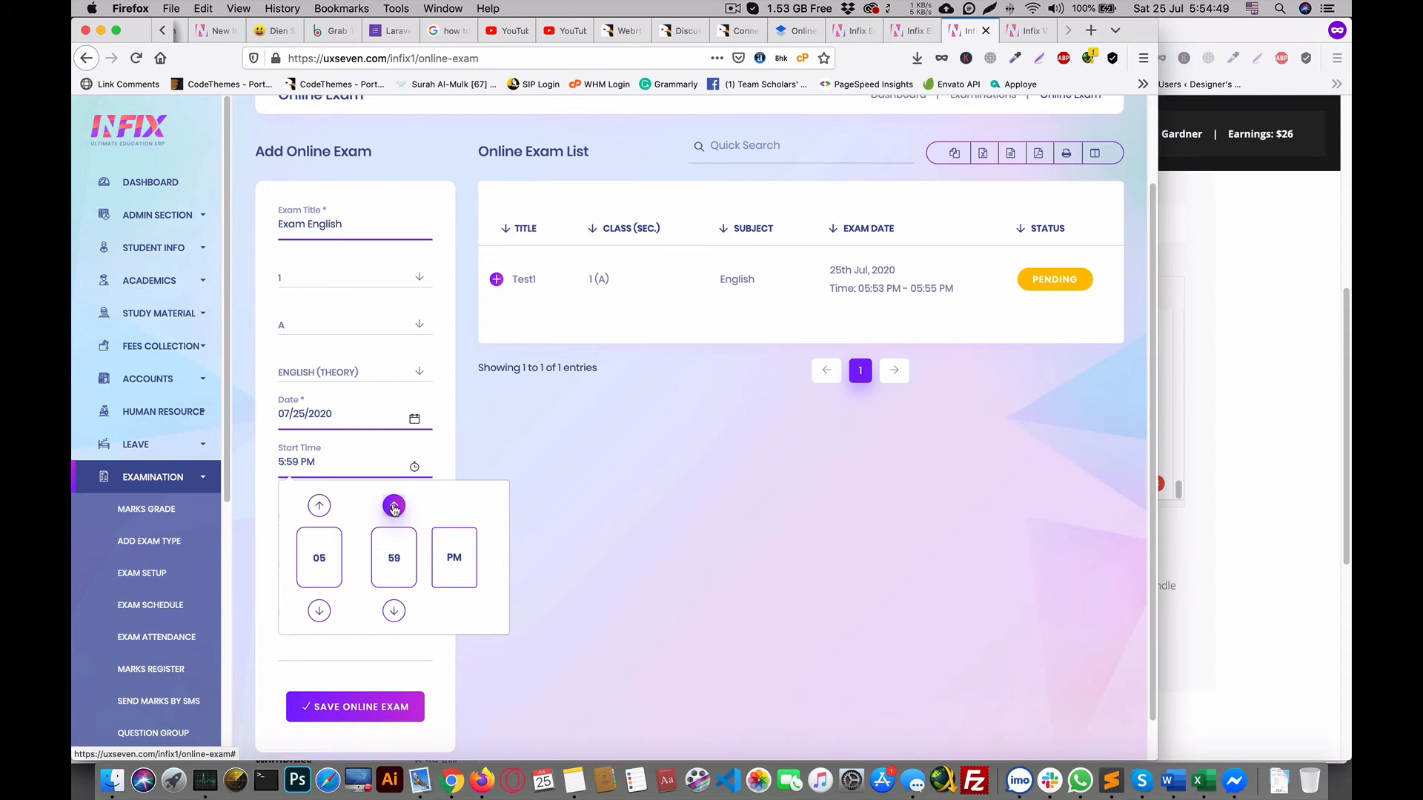
pyautogui.click(394, 506)
pyautogui.click(593, 535)
# Step: Set the online exam's end time to 6:10 PM
pyautogui.click(335, 511)
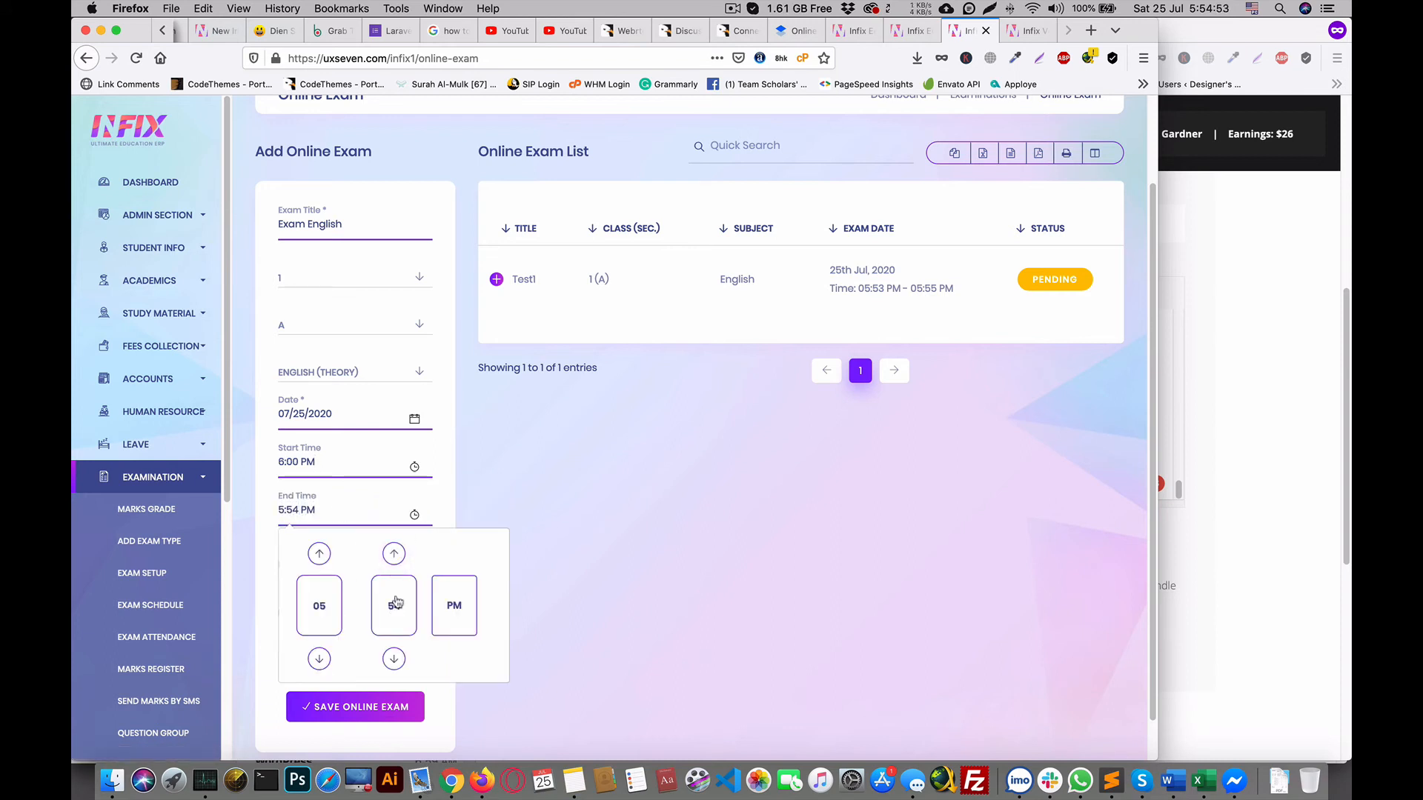
pyautogui.click(323, 601)
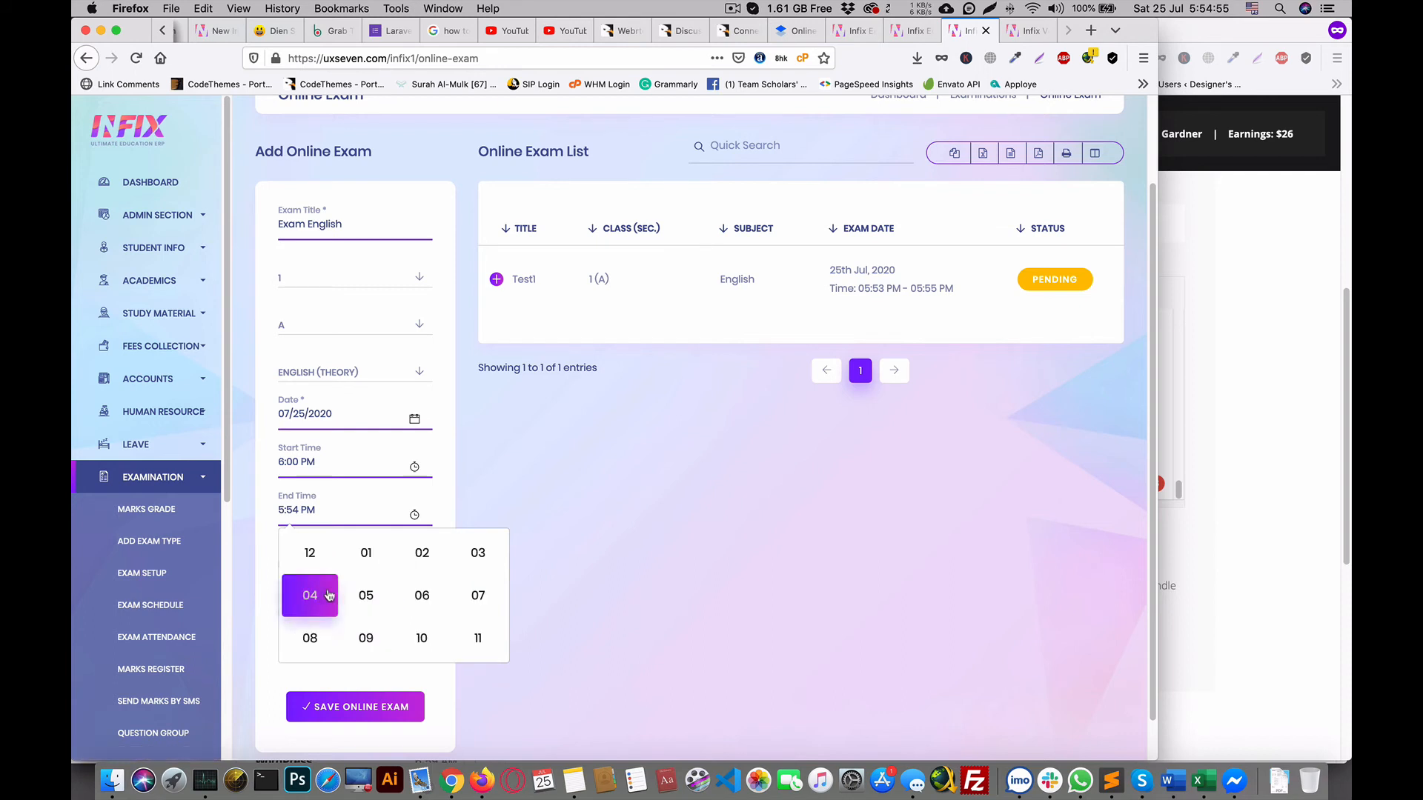
pyautogui.click(422, 596)
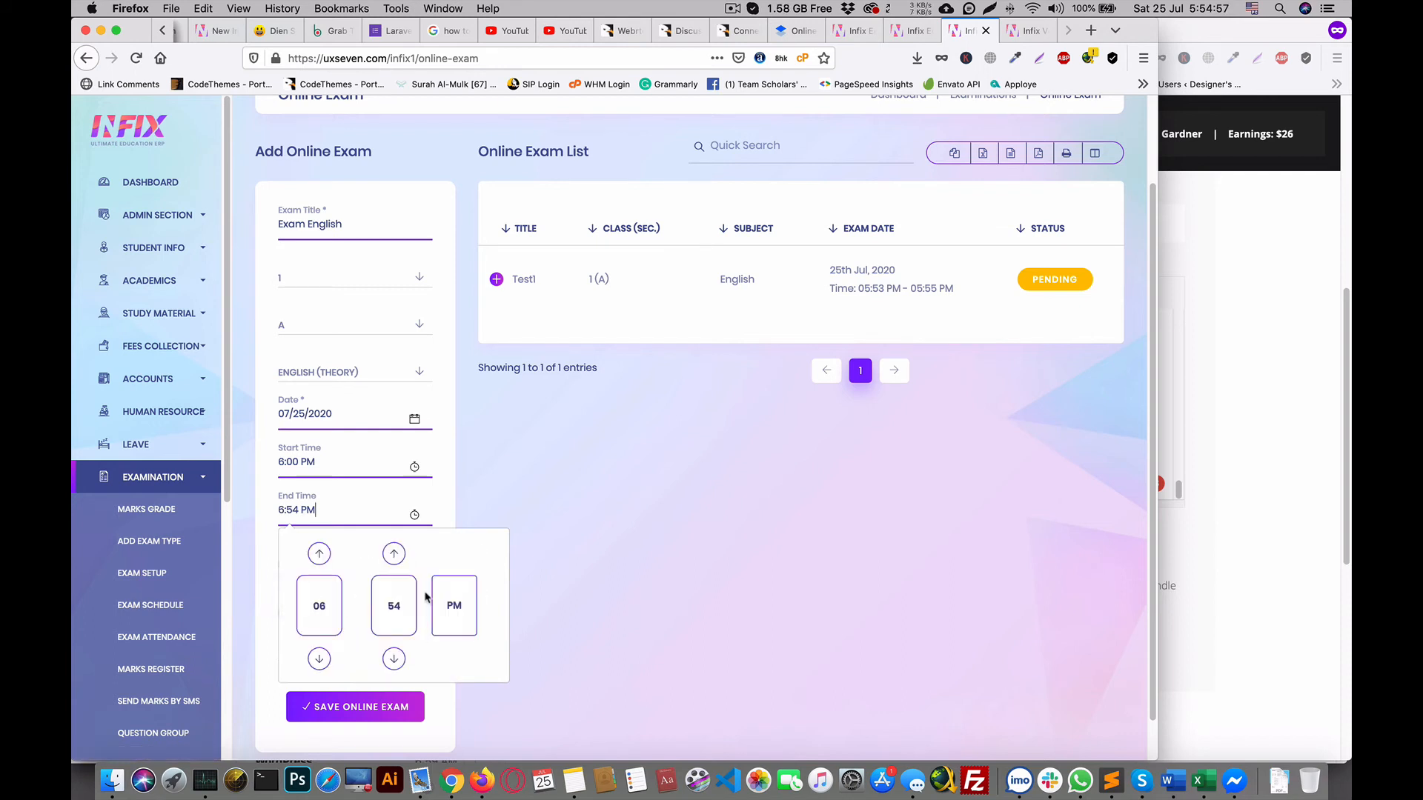
pyautogui.click(394, 605)
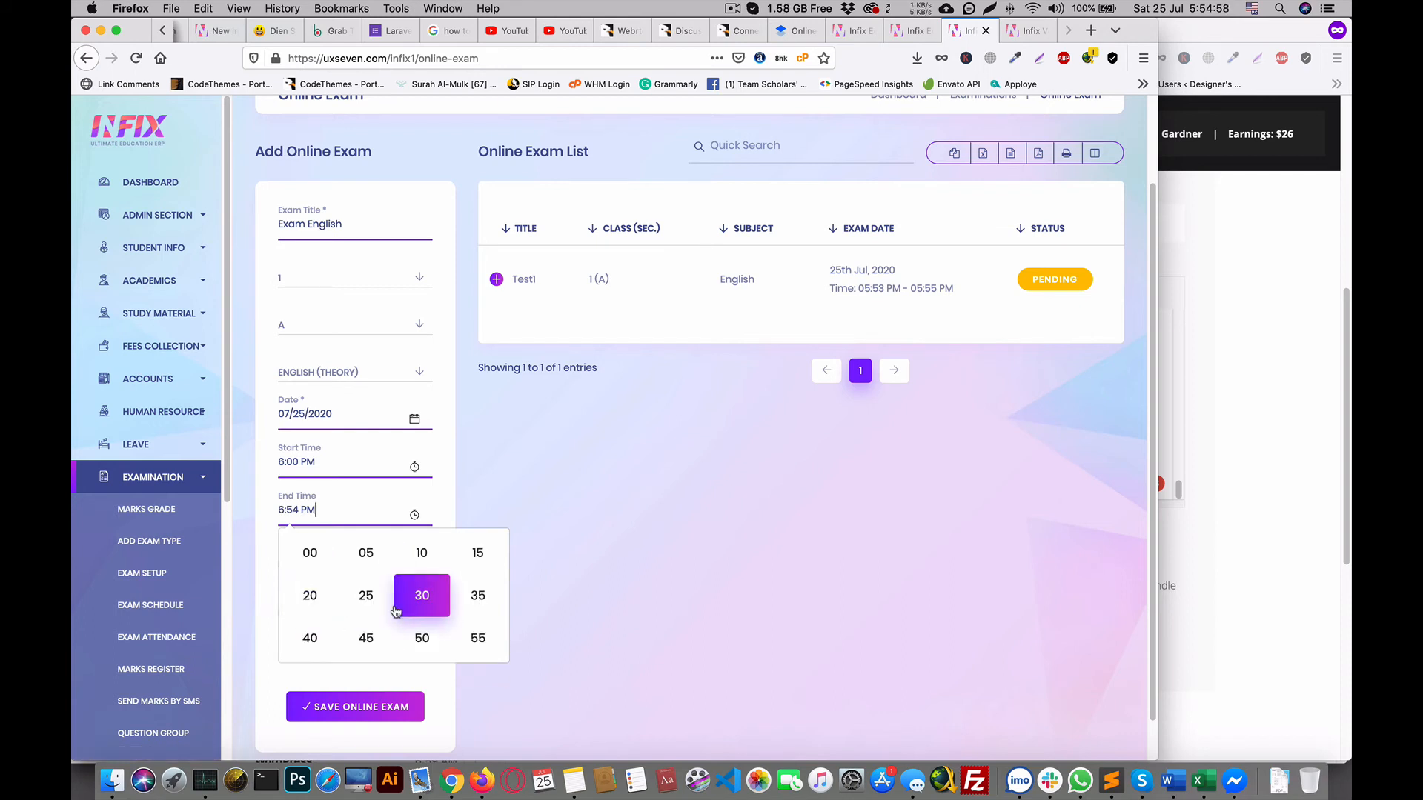
pyautogui.click(433, 559)
pyautogui.click(619, 582)
# Step: Set the minimum percentage to 50, add an instruction, and save the online exam
pyautogui.click(361, 567)
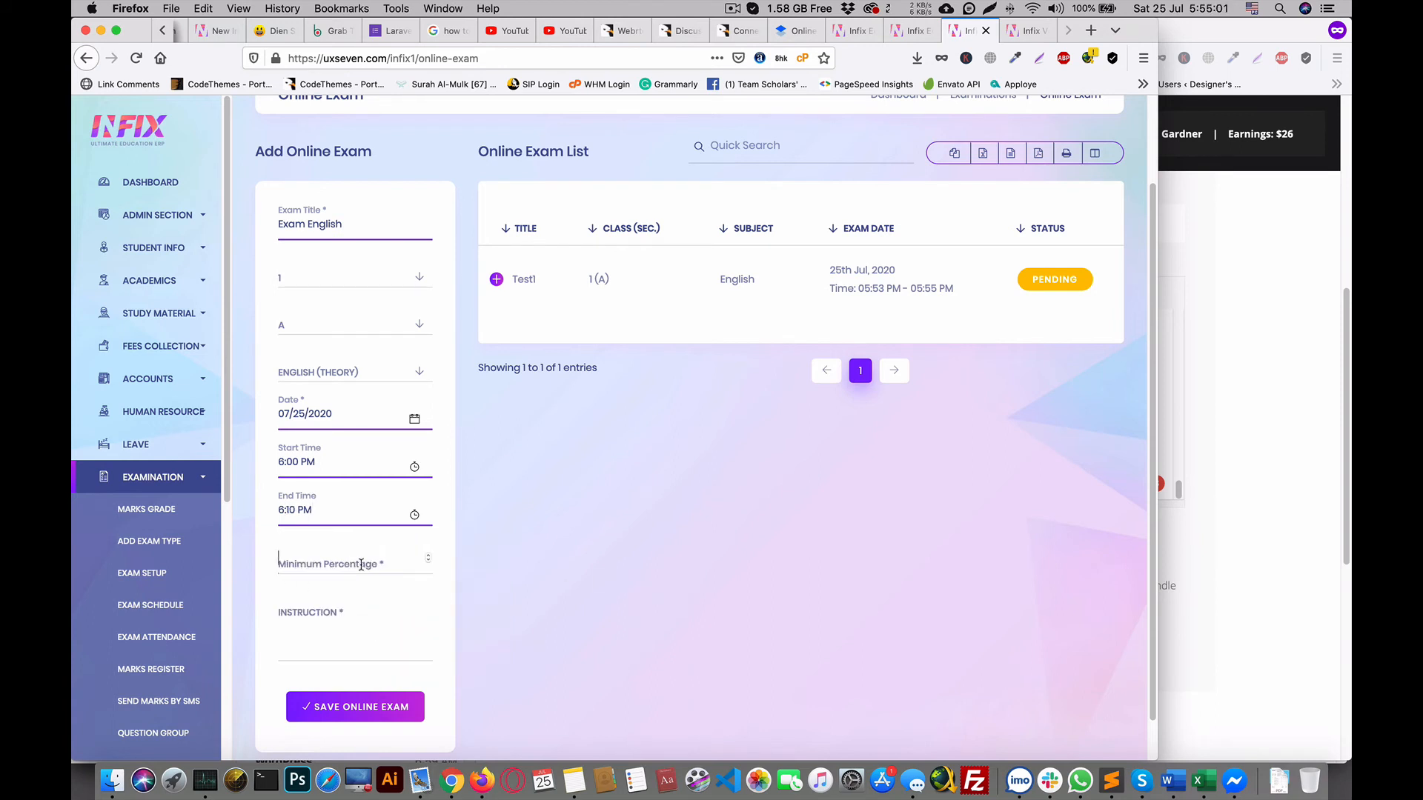
pyautogui.click(355, 630)
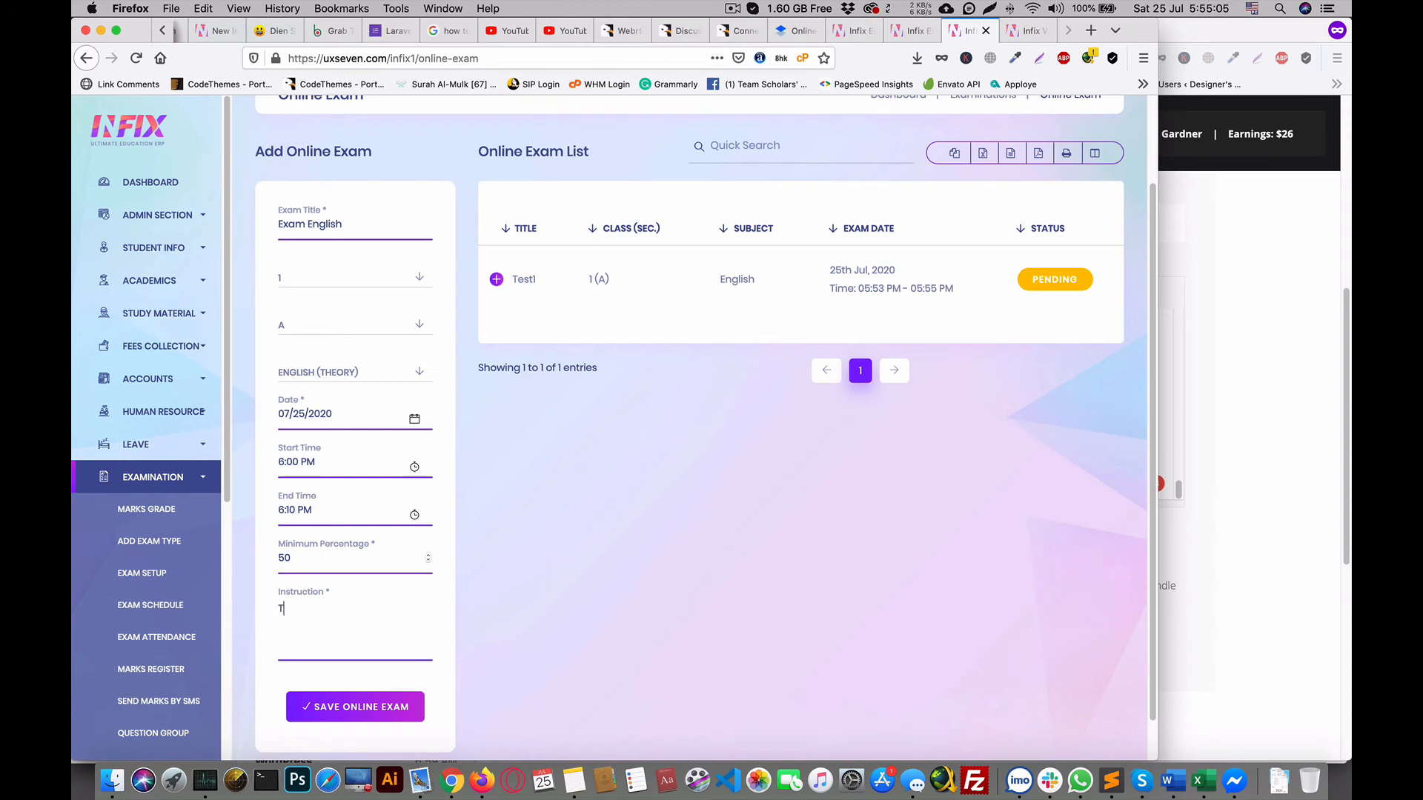
pyautogui.click(420, 700)
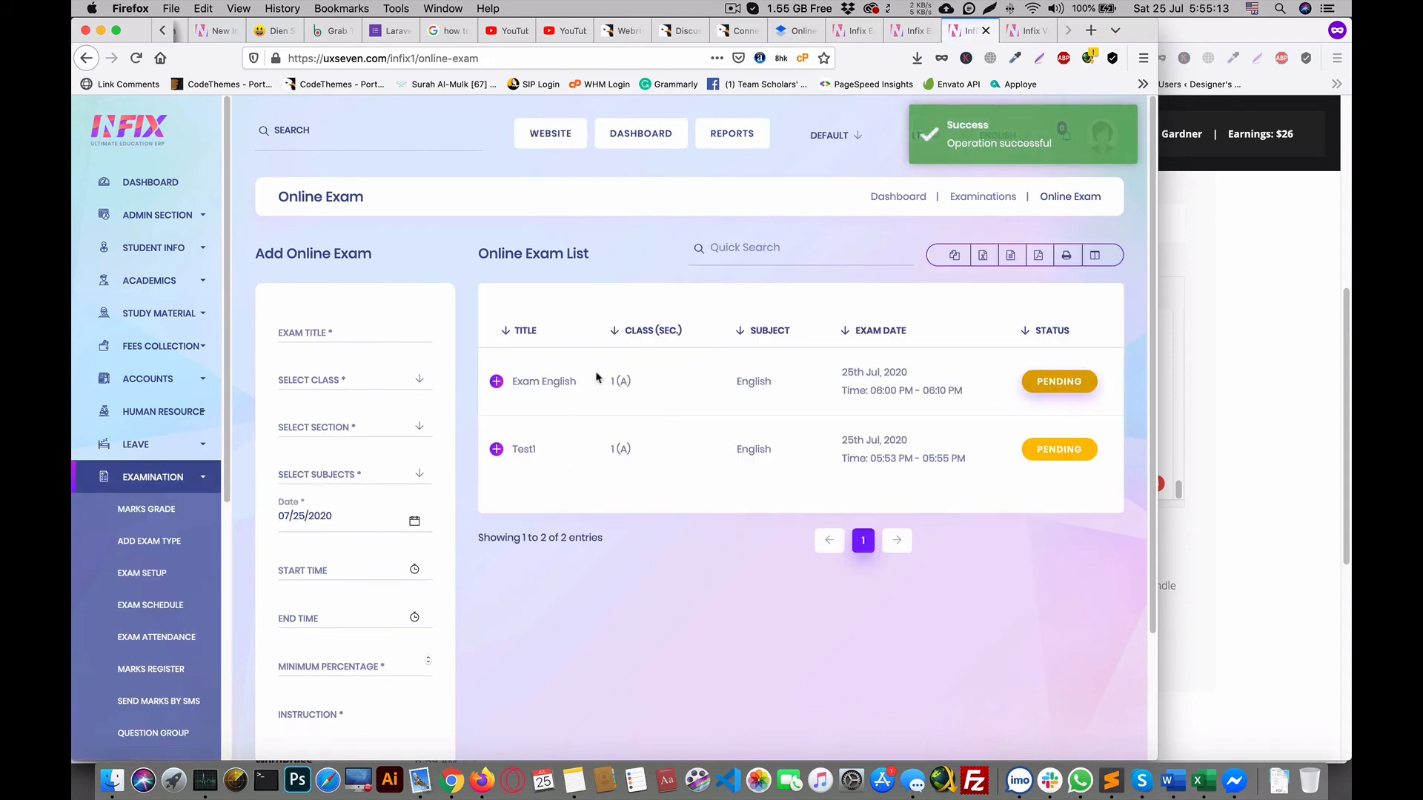
# Step: Assign all three English questions from the question list to the Exam English online exam and save them
pyautogui.click(495, 381)
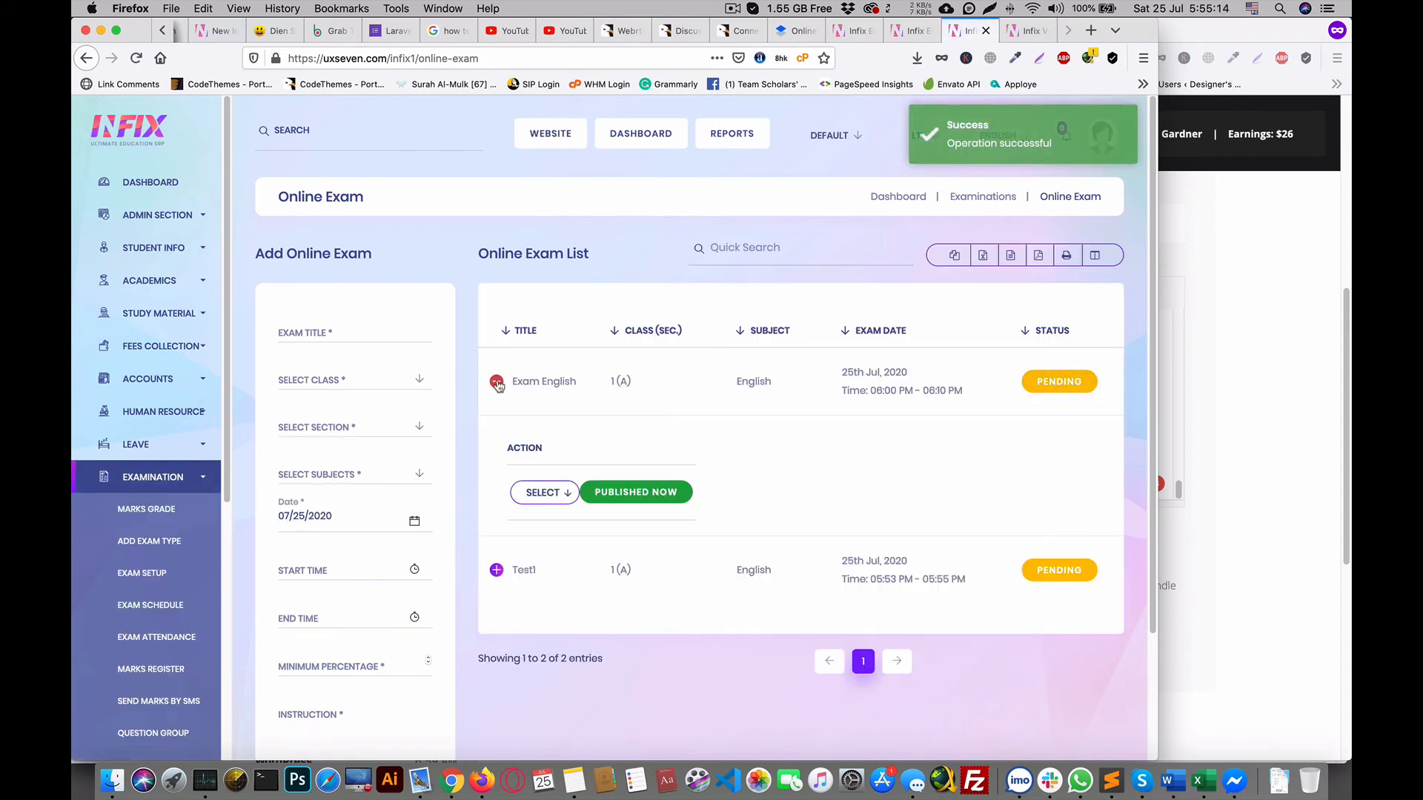
pyautogui.click(543, 492)
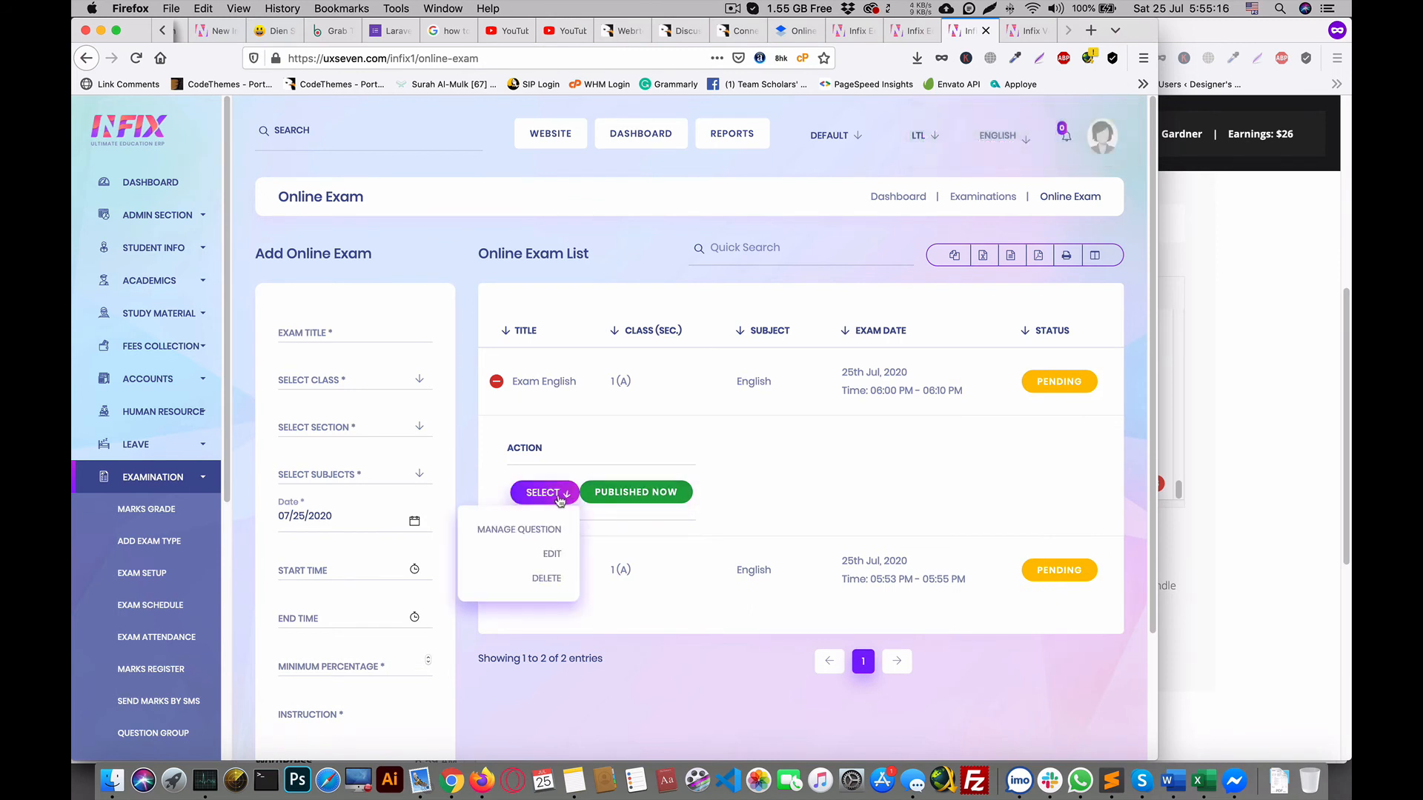
pyautogui.click(528, 534)
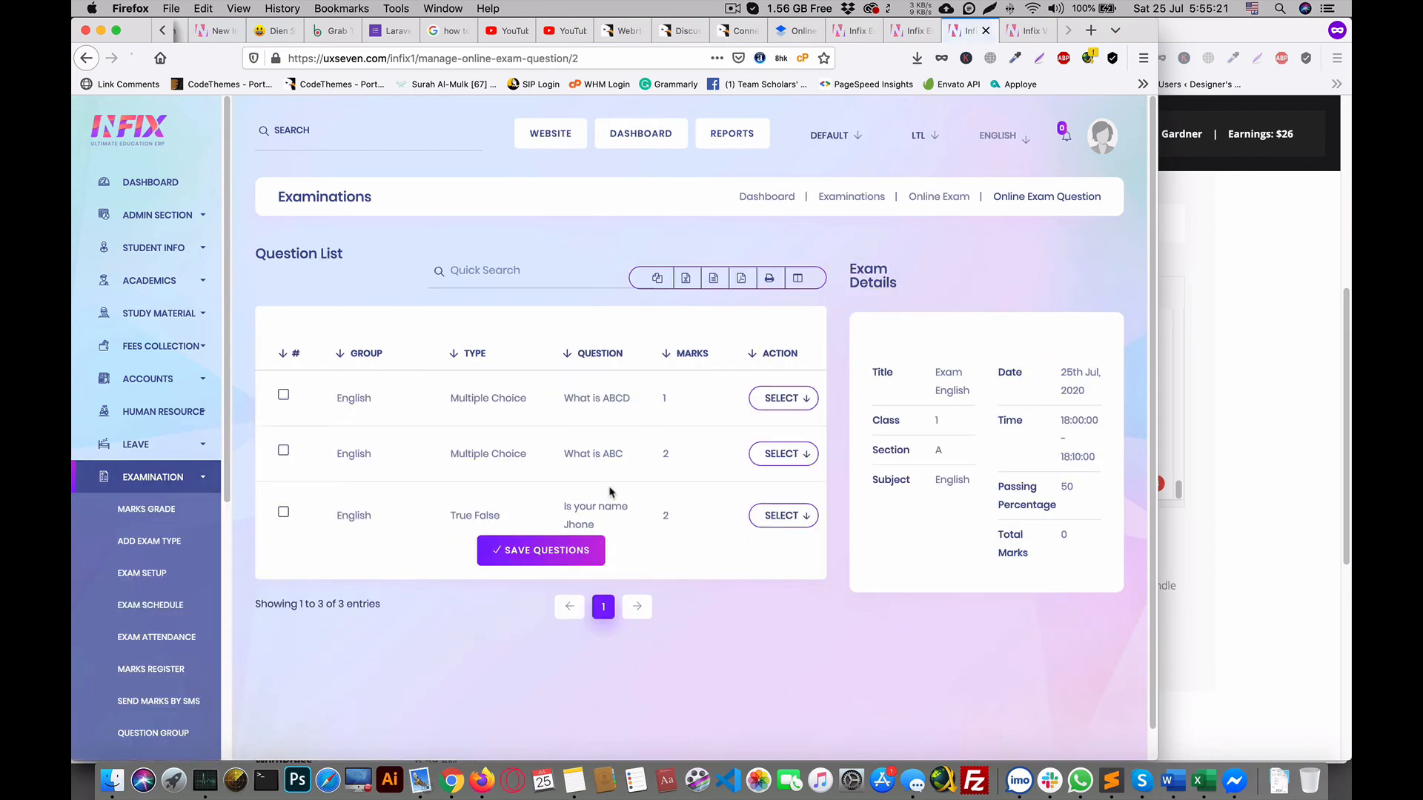
pyautogui.click(283, 397)
pyautogui.click(283, 450)
pyautogui.click(283, 513)
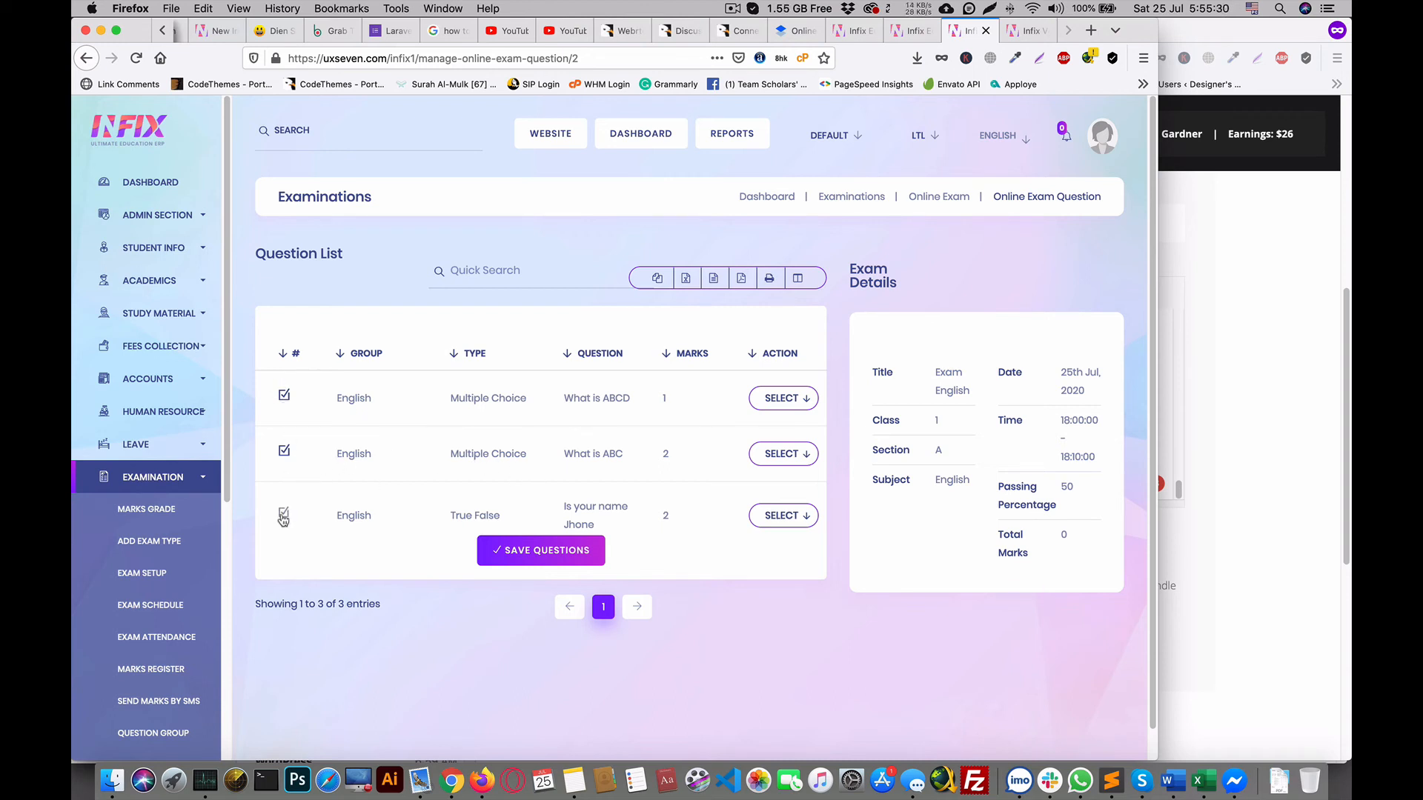
pyautogui.click(572, 553)
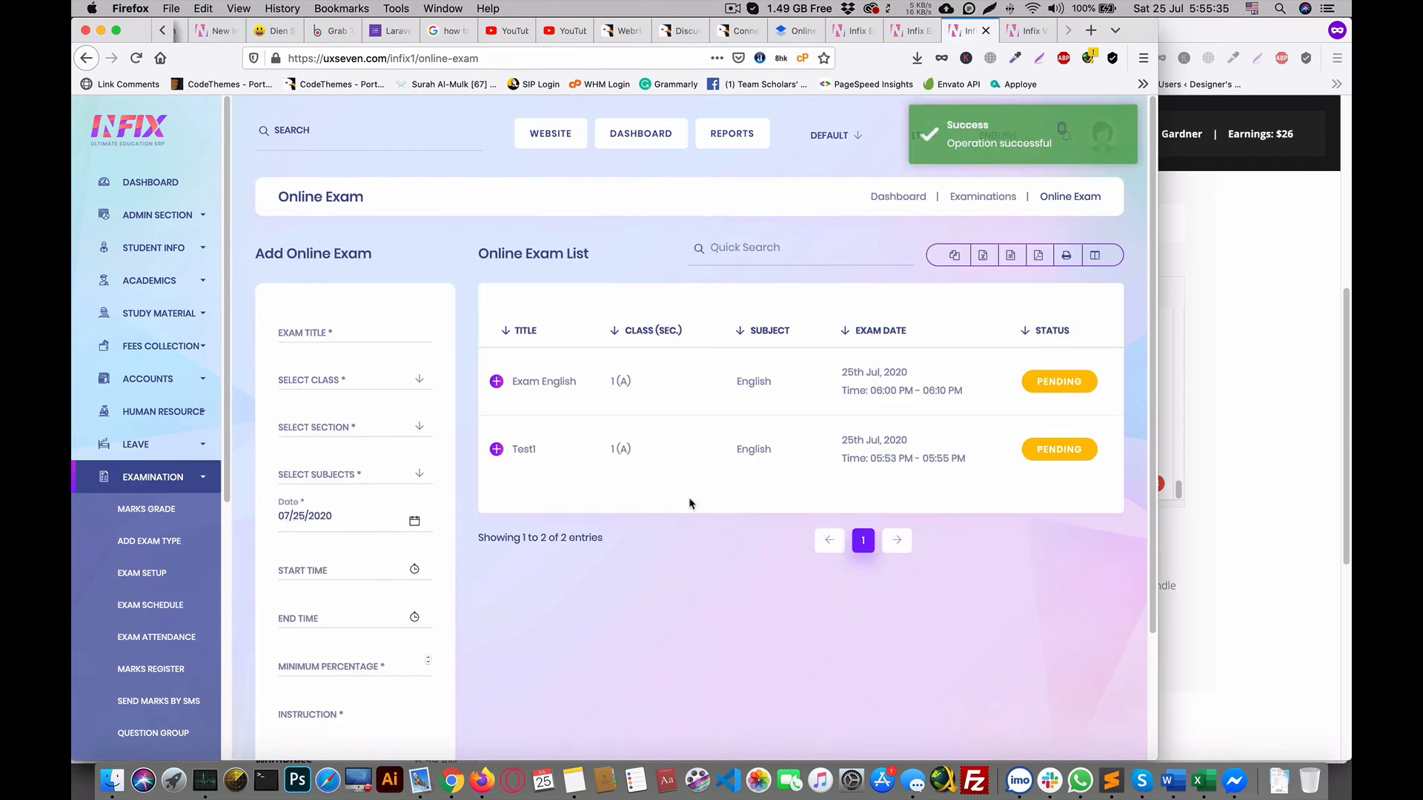
# Step: Publish the Exam English online exam
pyautogui.click(496, 381)
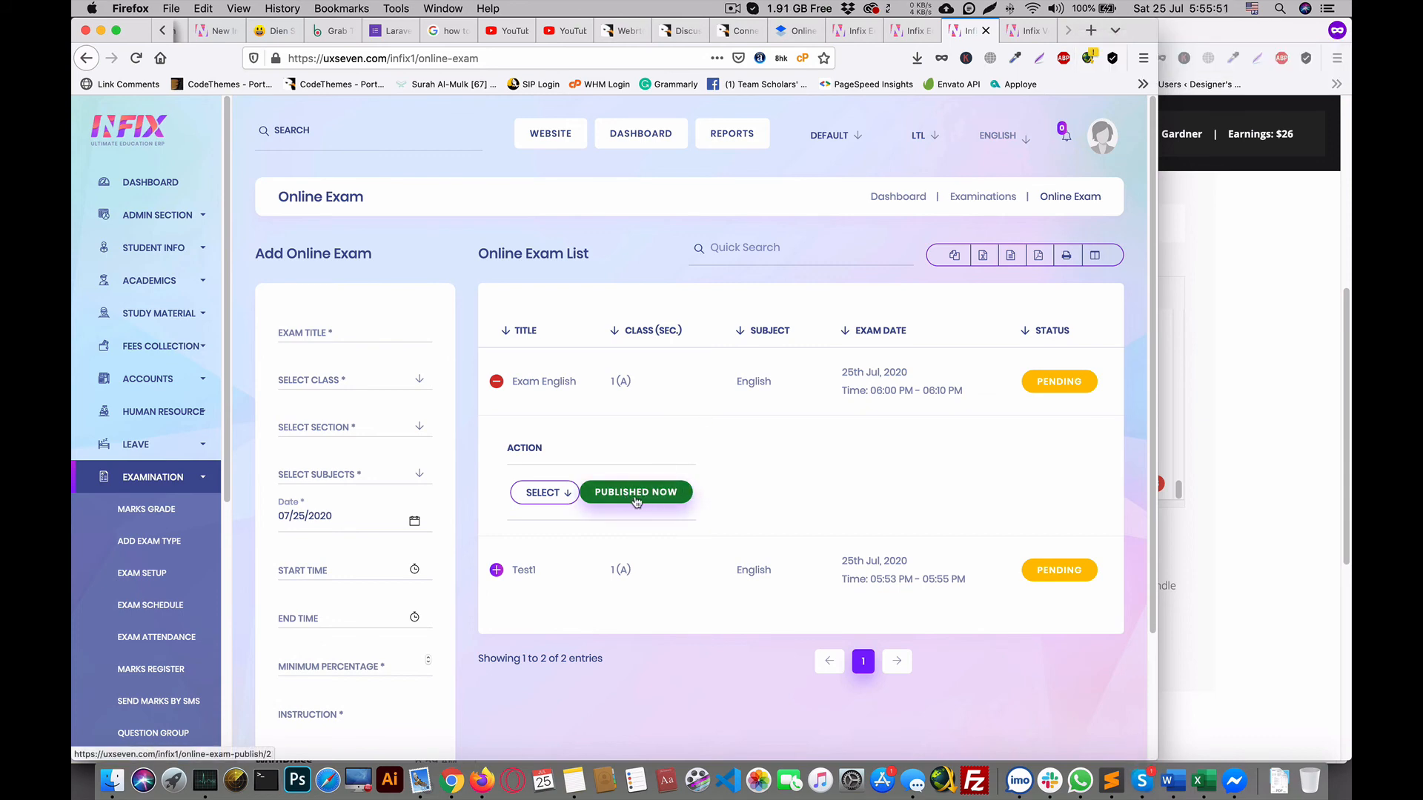
pyautogui.click(634, 497)
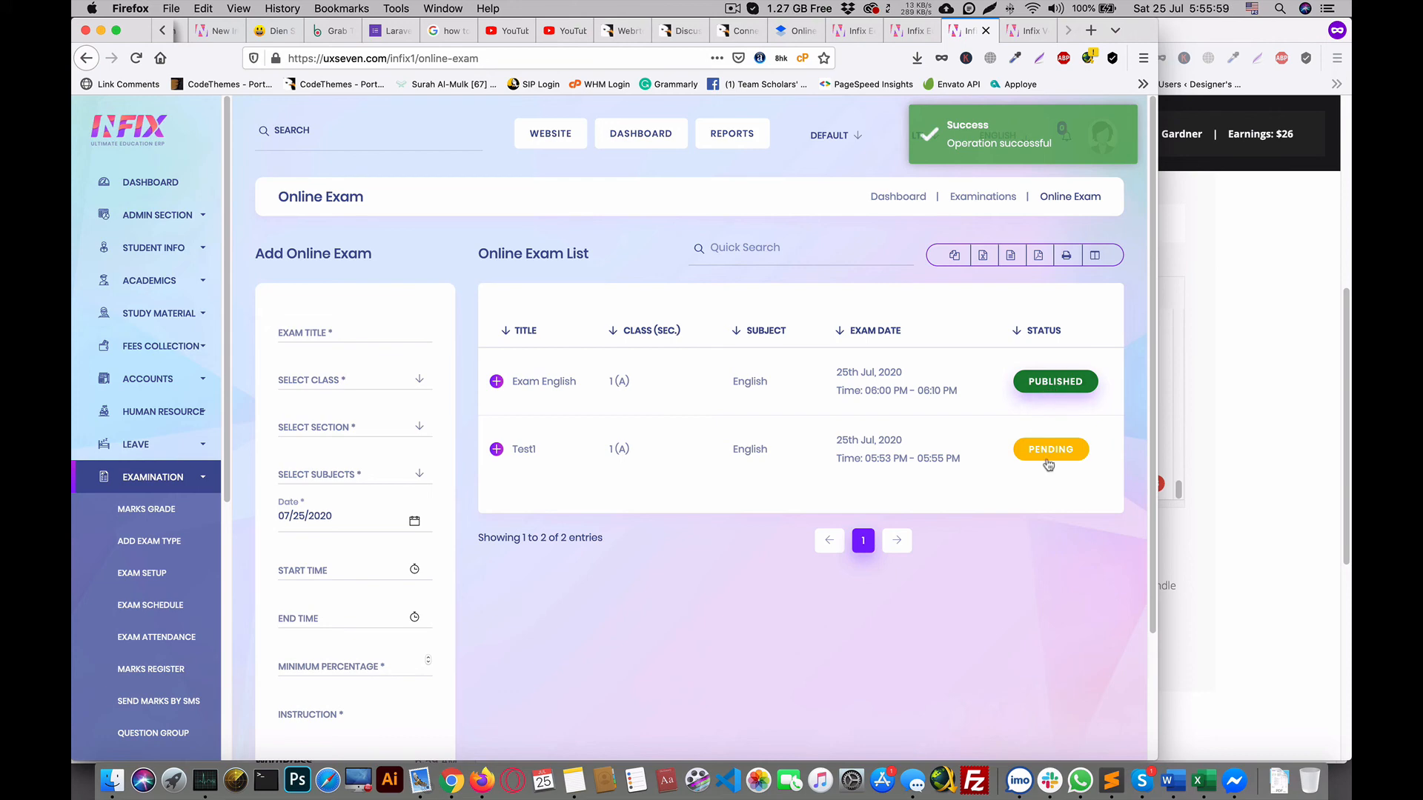
# Step: Show the available actions for the Test1 online exam and check the class and section of Exam English
pyautogui.click(496, 450)
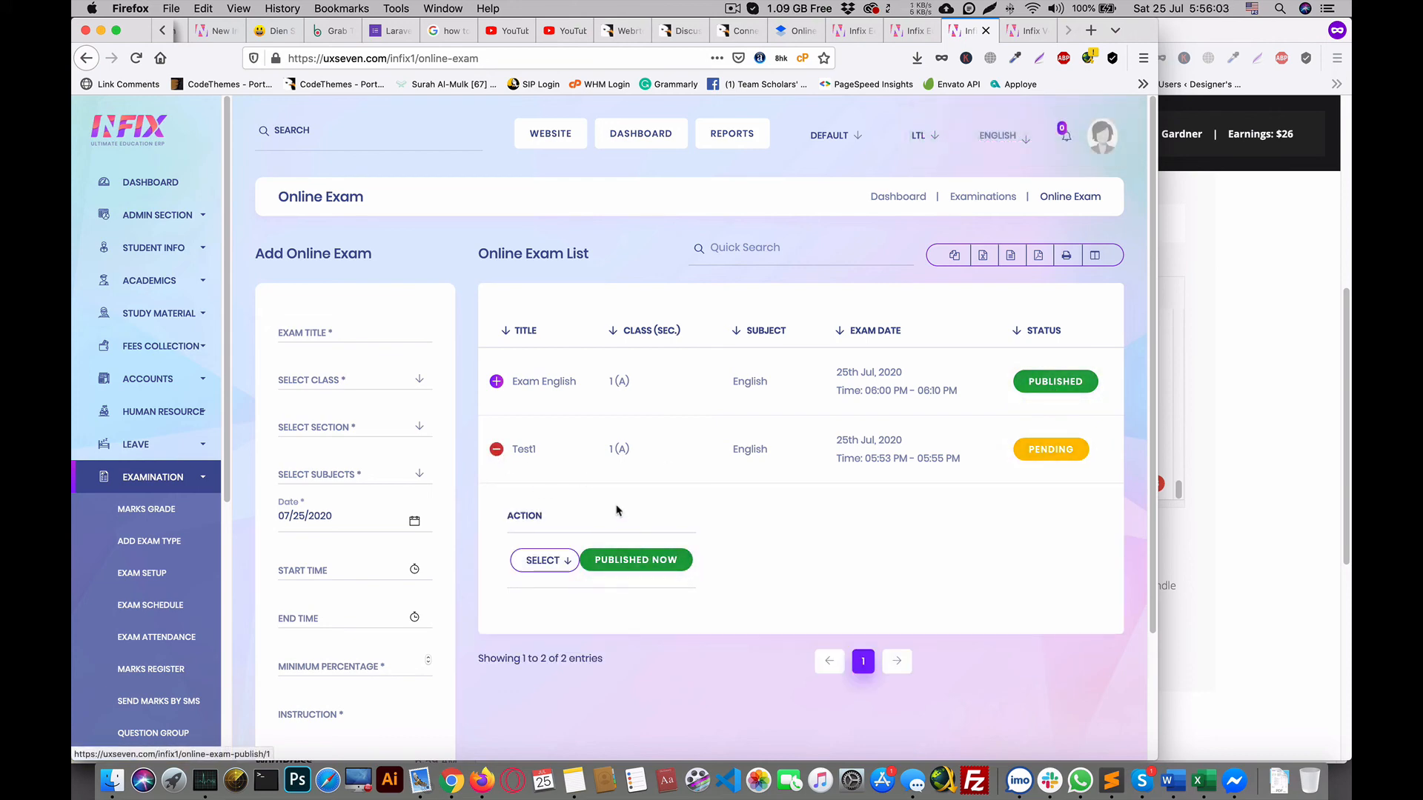
pyautogui.moveTo(609, 381); pyautogui.dragTo(632, 400)
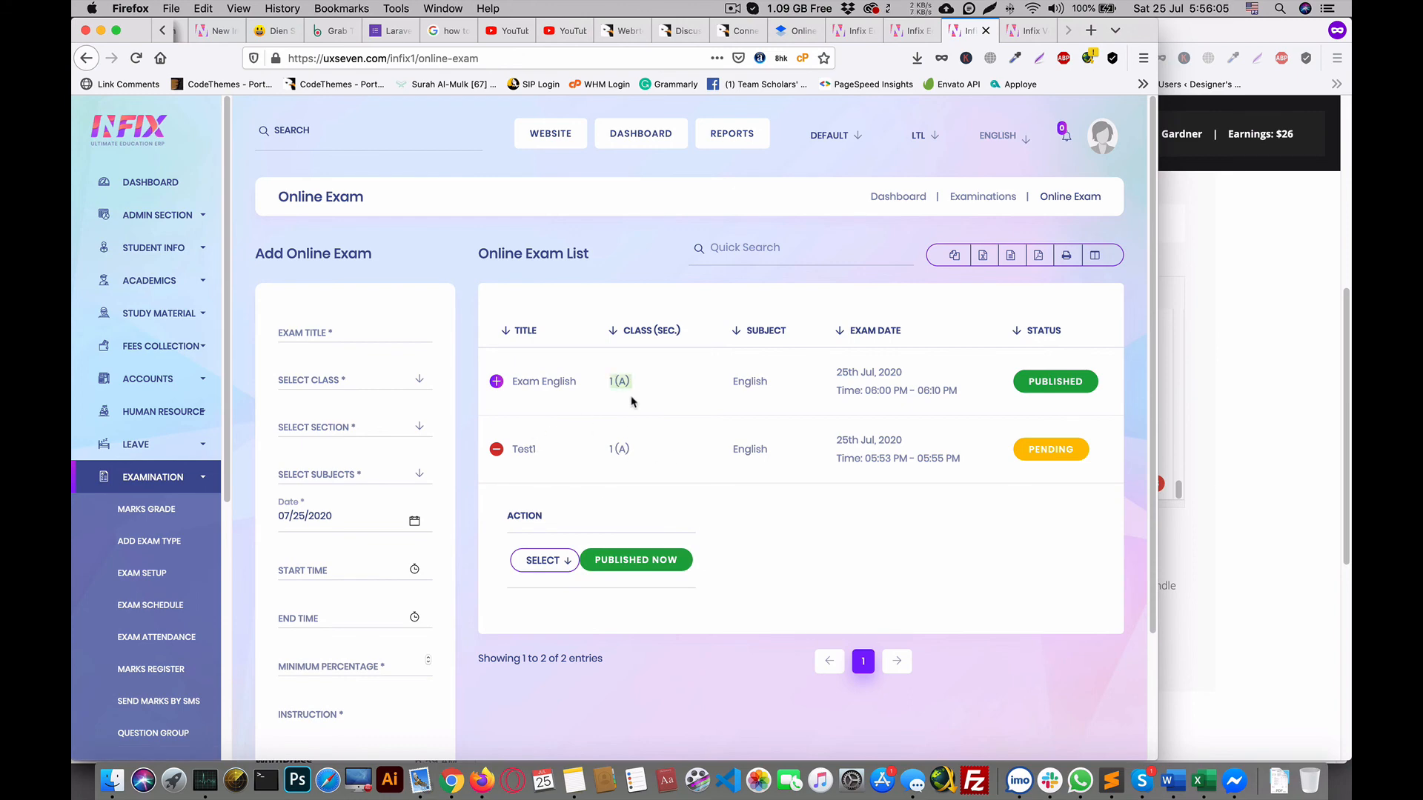
# Step: Check the class and section of the Test1 online exam
pyautogui.moveTo(609, 454); pyautogui.dragTo(639, 457)
pyautogui.click(689, 469)
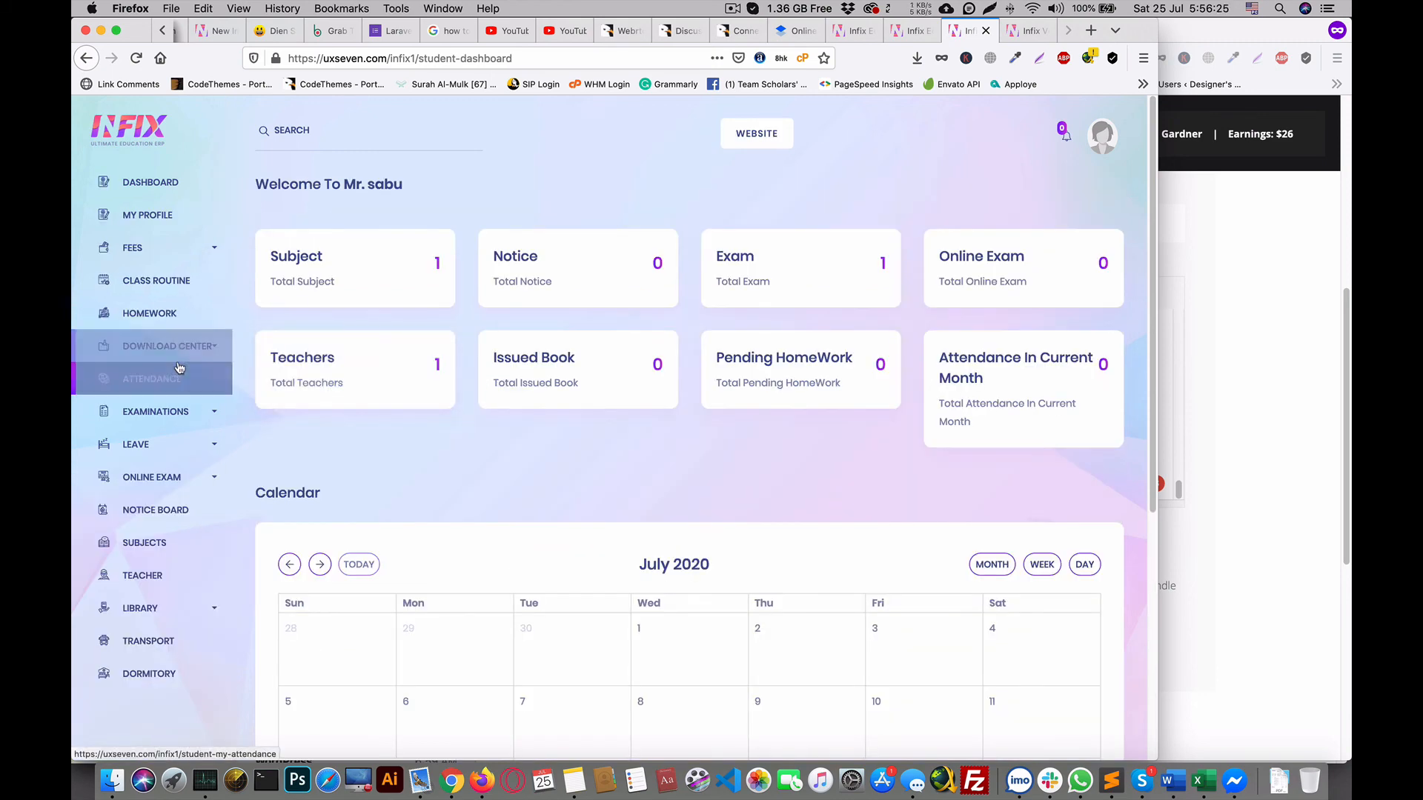
# Step: Open the student's active online exams and check the Exam English entry
pyautogui.scroll(-1, 178, 369)
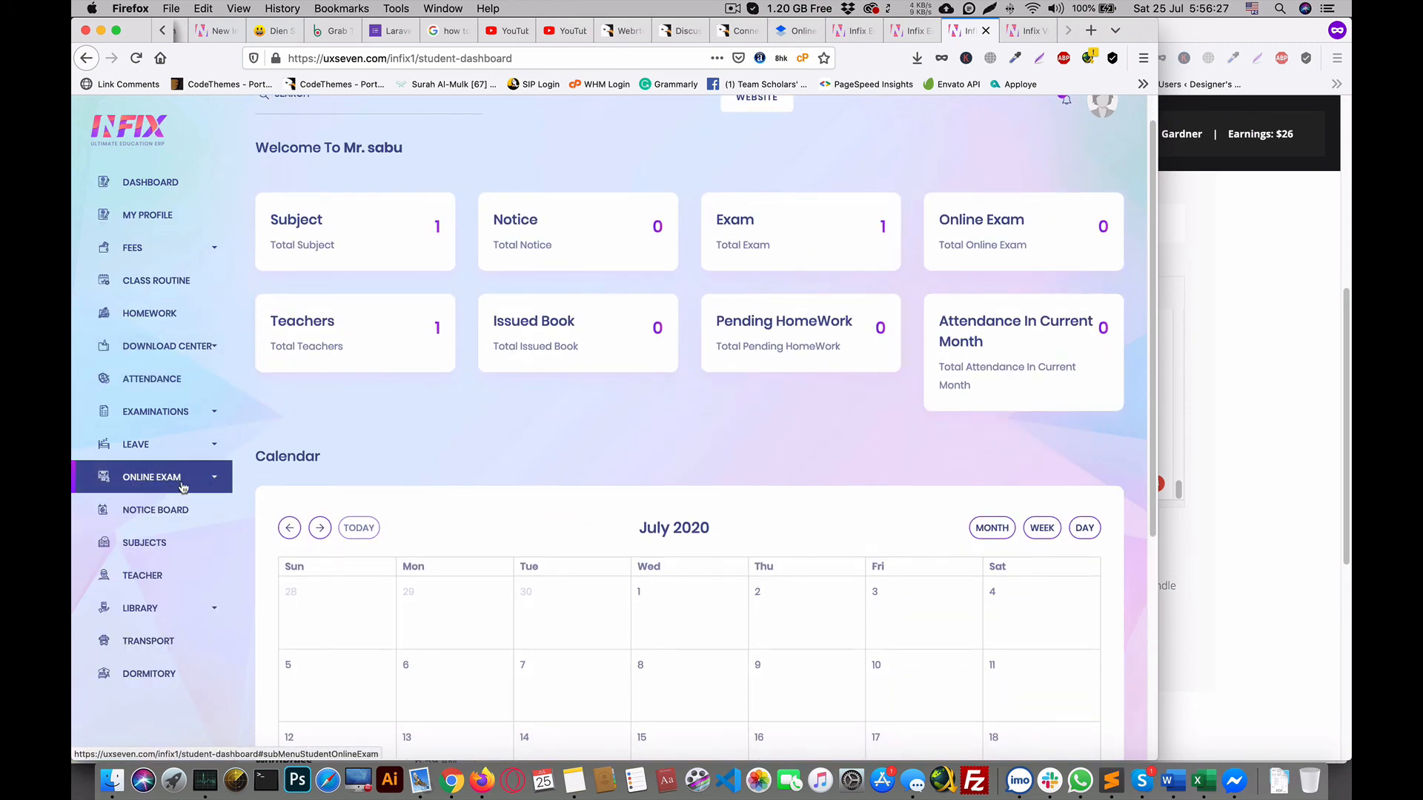
pyautogui.click(183, 487)
pyautogui.click(152, 513)
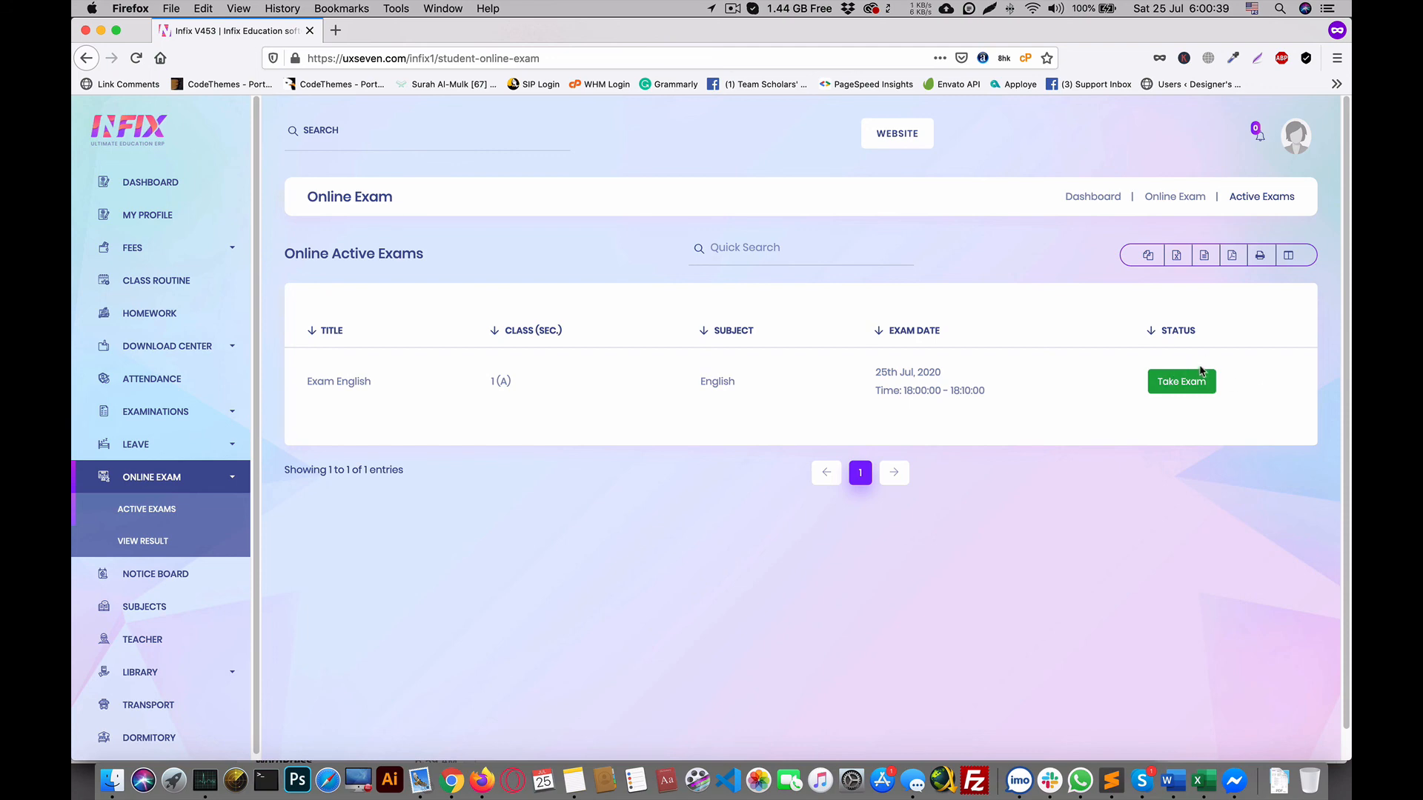
pyautogui.scroll(-1, 1194, 372)
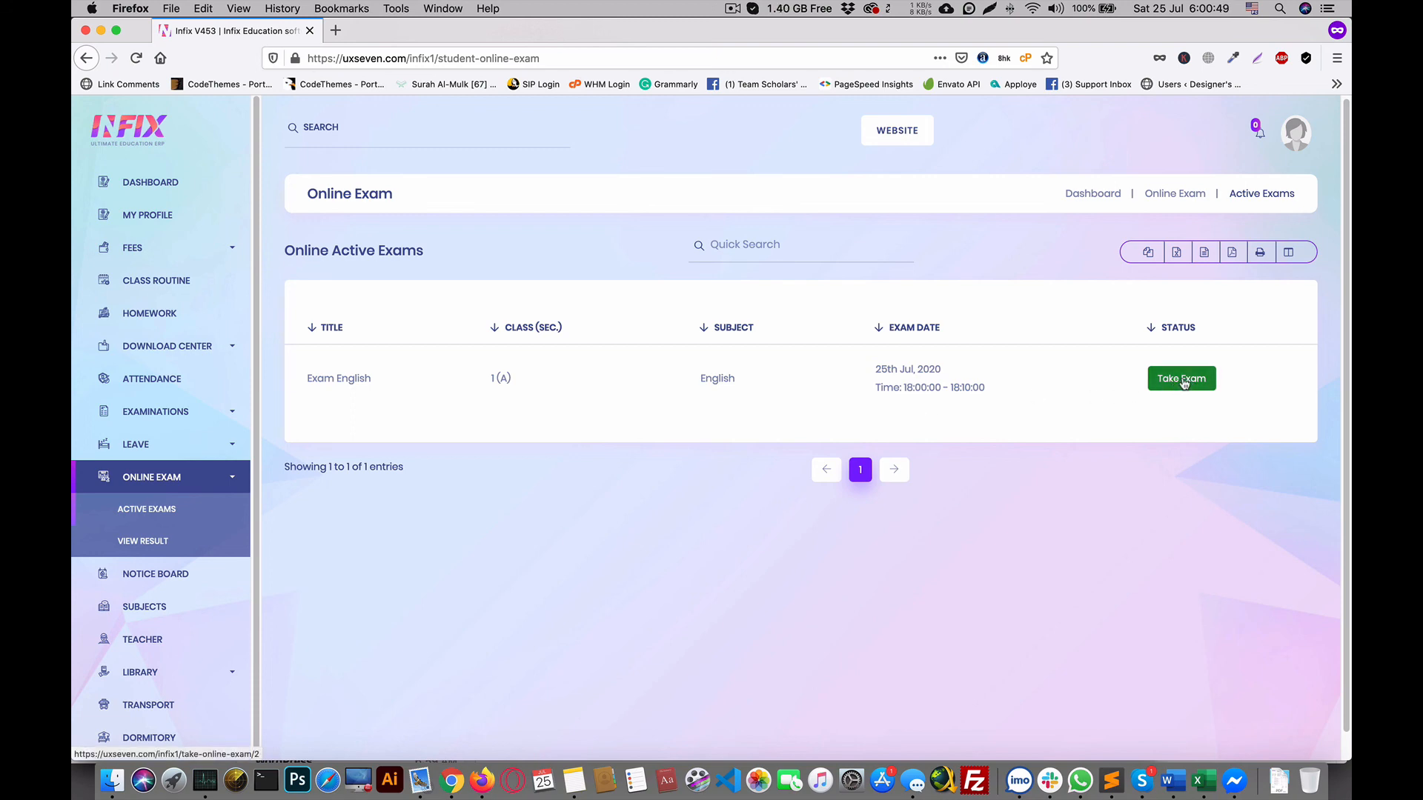
# Step: Switch to the non-private admin browser window and show the available actions for the Exam English online exam
pyautogui.click(443, 8)
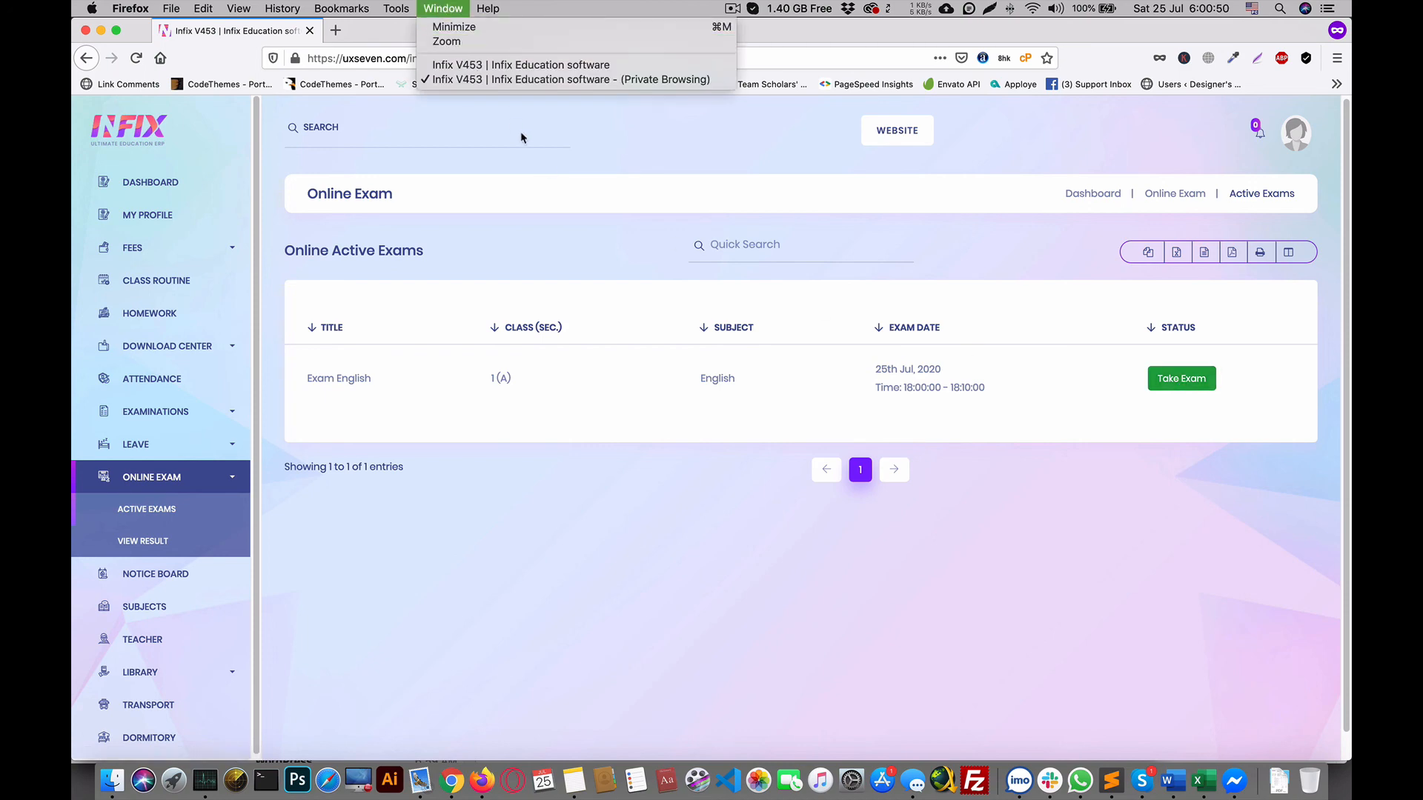
pyautogui.click(516, 65)
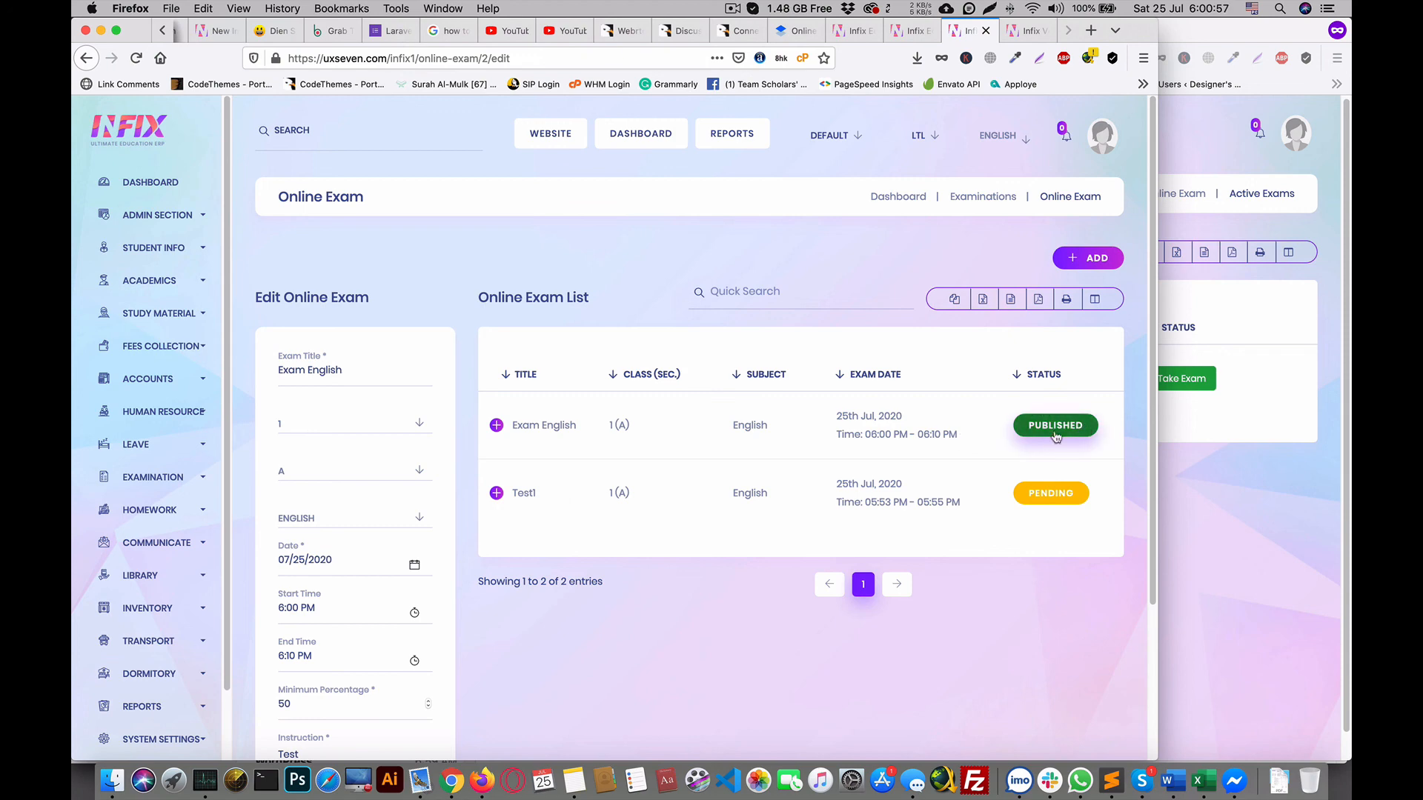
pyautogui.click(496, 426)
pyautogui.click(543, 535)
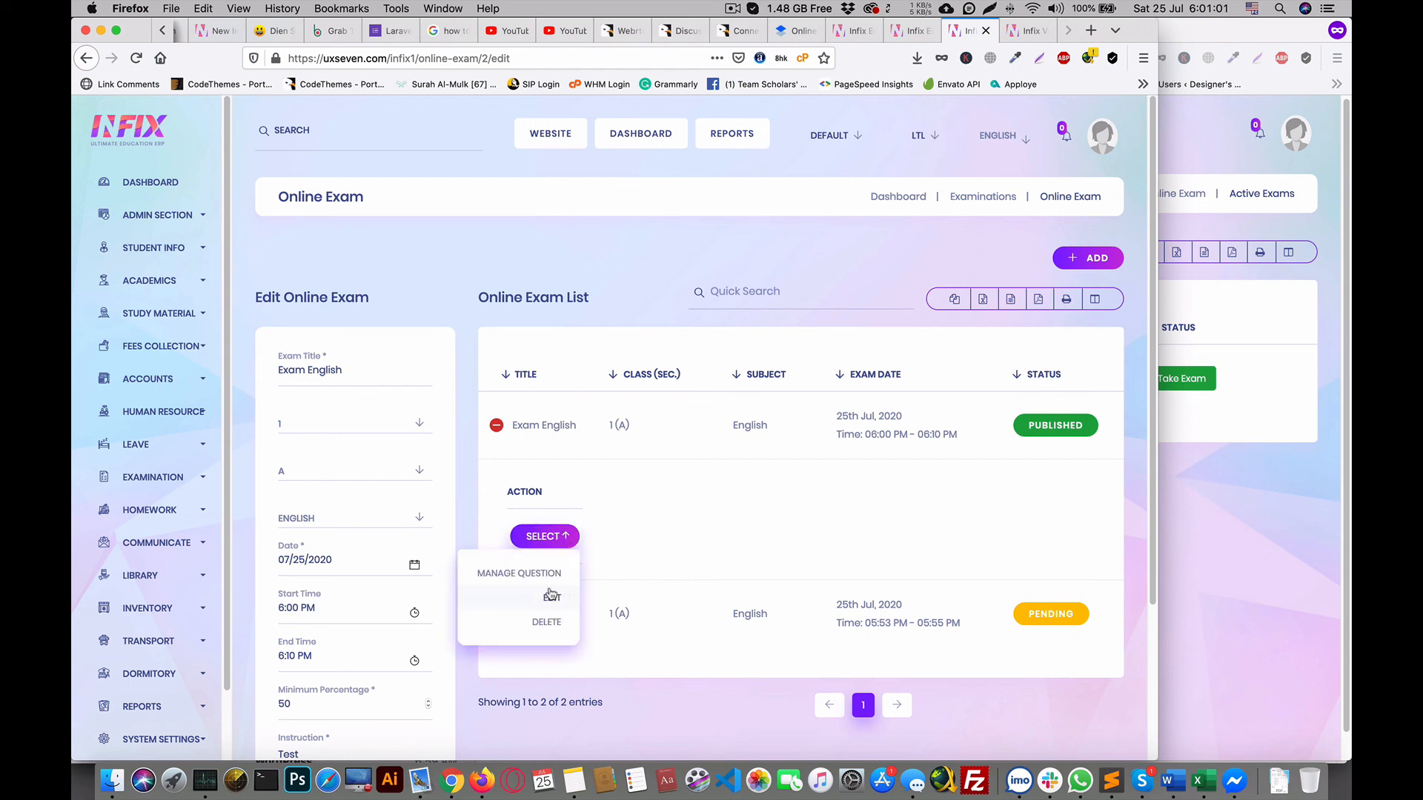